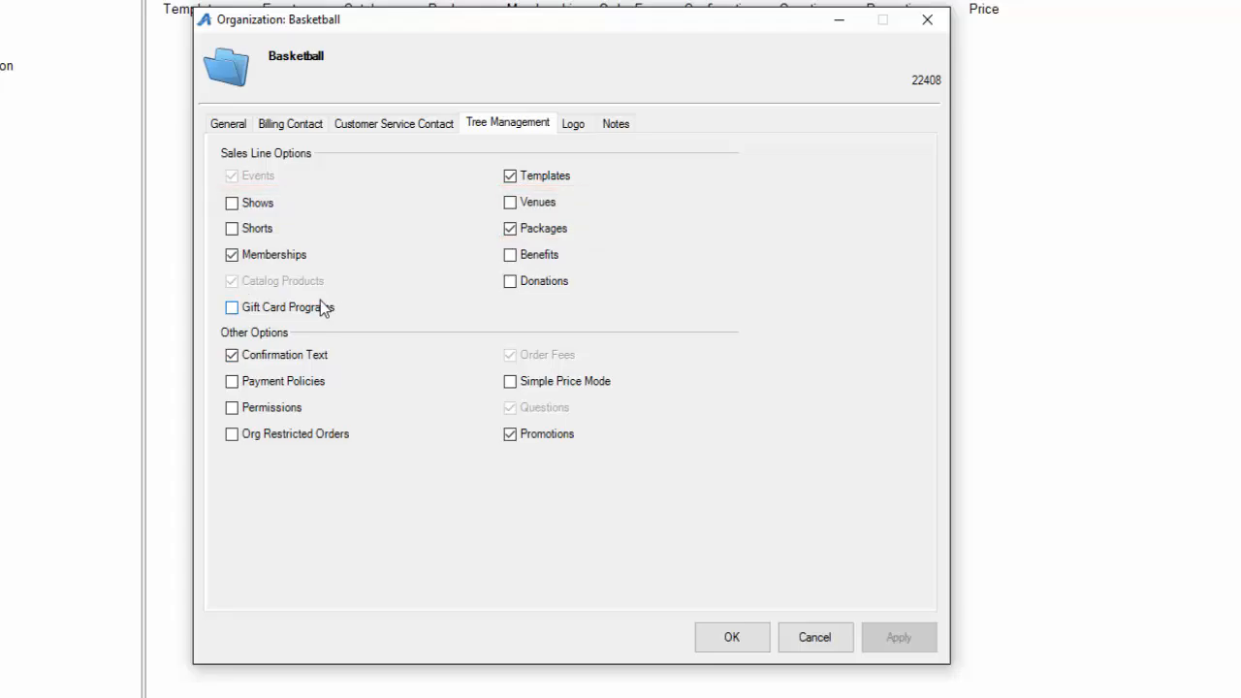
- Save the Basketball organization settings and display the General Admission prices for the 1/11/2017 men's basketball event
left_click(743, 646)
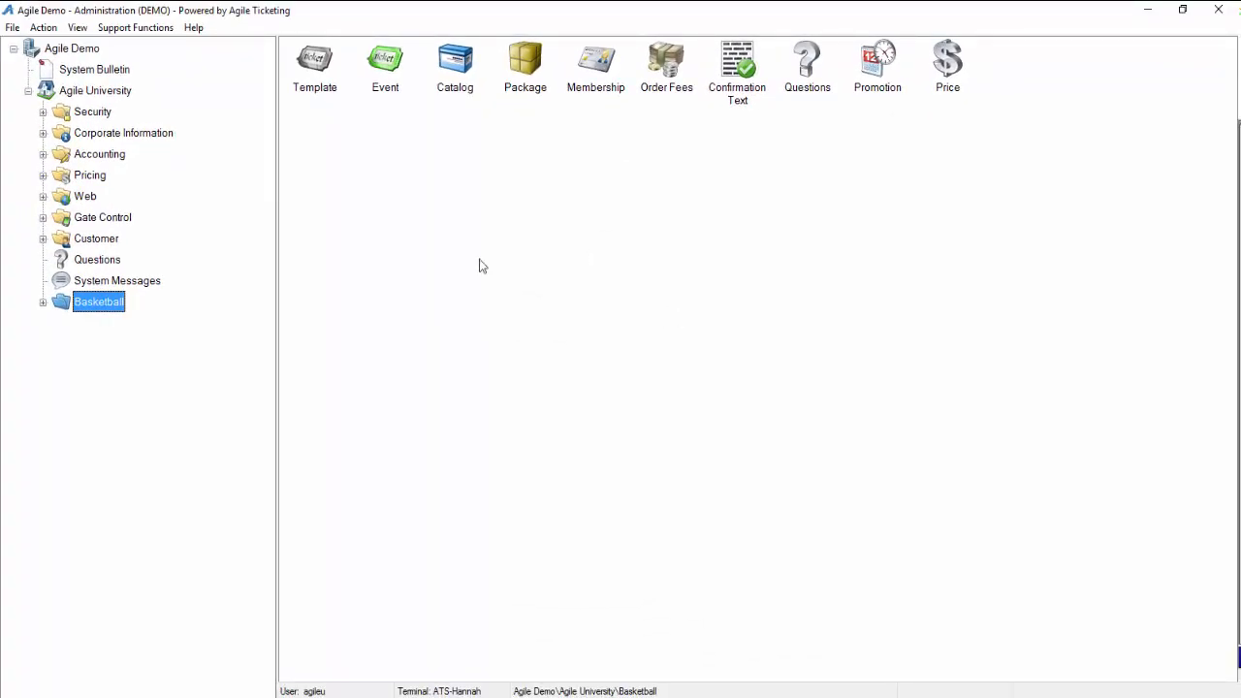
left_click(42, 303)
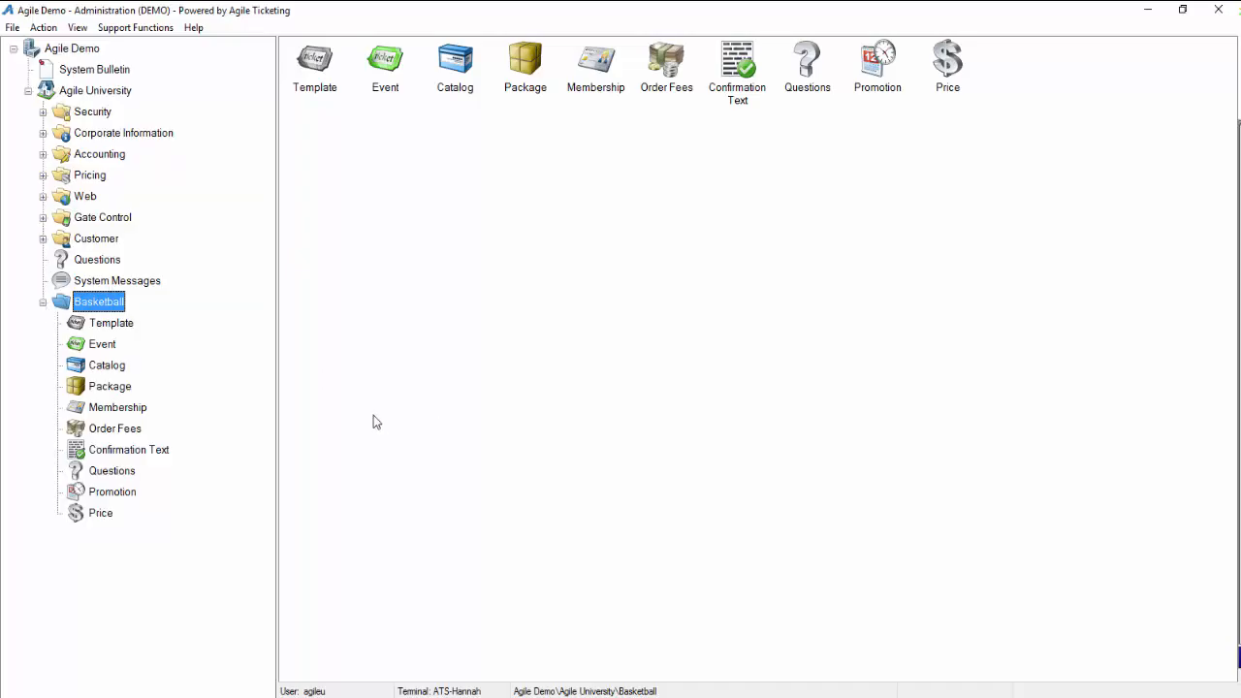
left_click(100, 344)
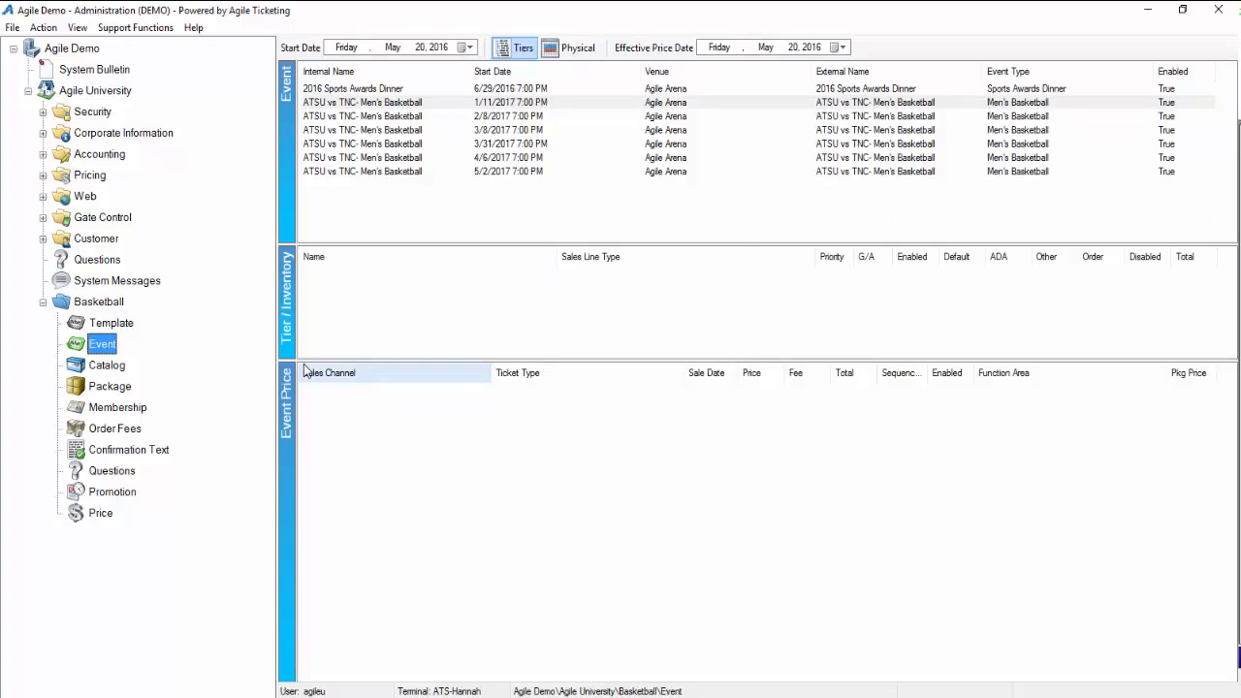
left_click(370, 104)
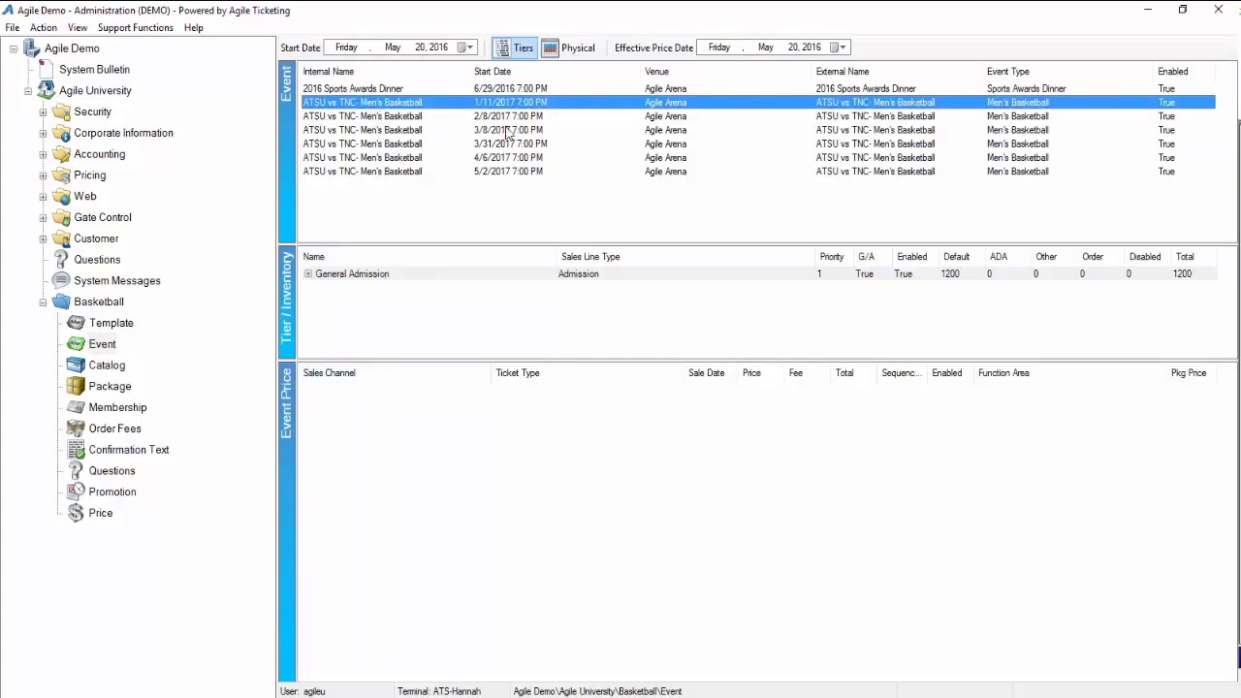
left_click(391, 271)
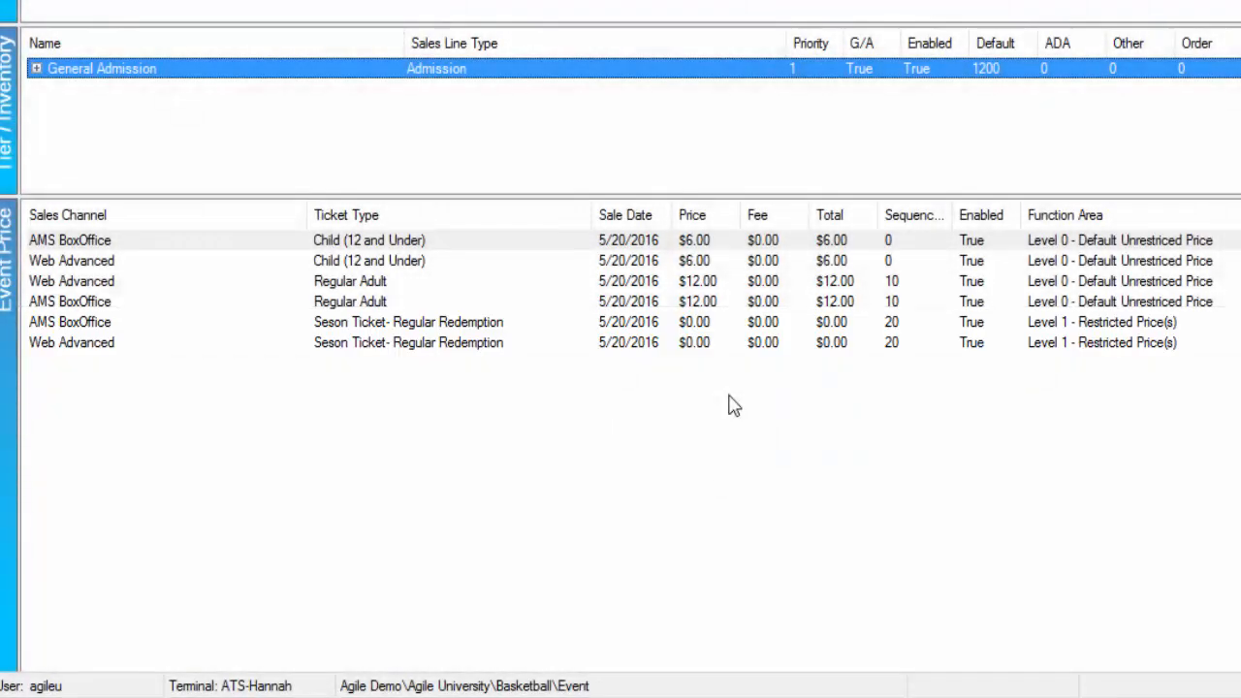
- Review the AMS BoxOffice season ticket redemption price for the General Admission tier and close its properties
left_click(412, 326)
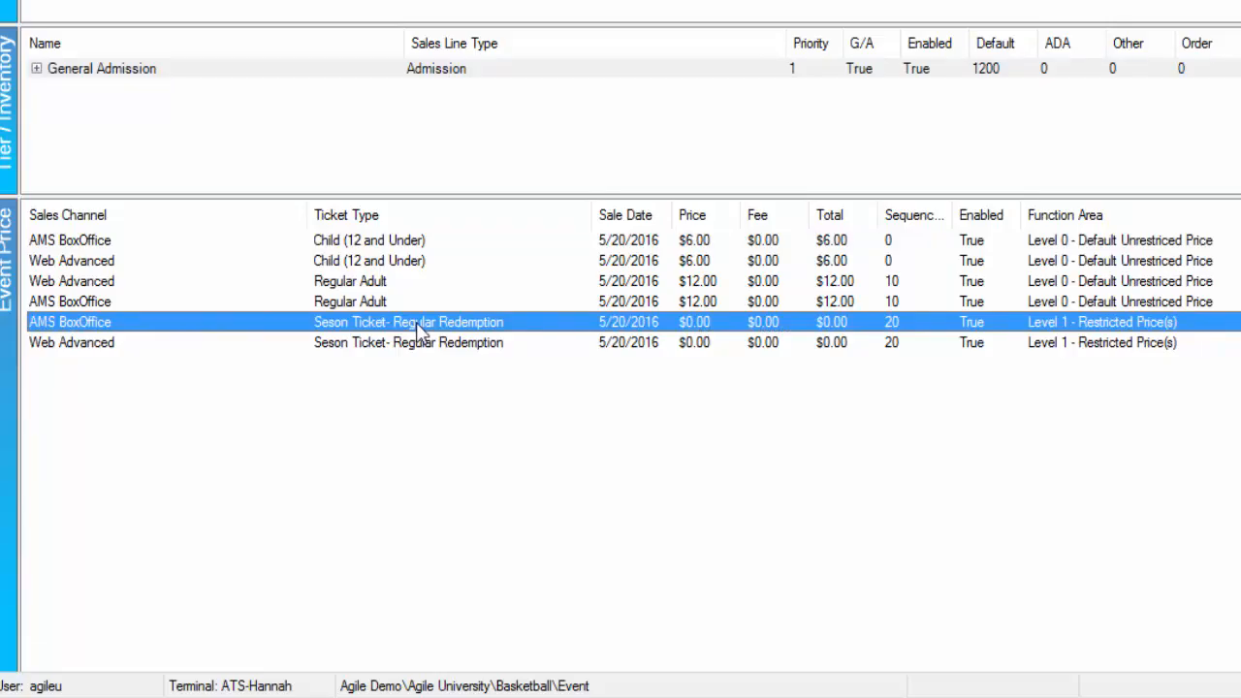
right_click(416, 322)
left_click(485, 362)
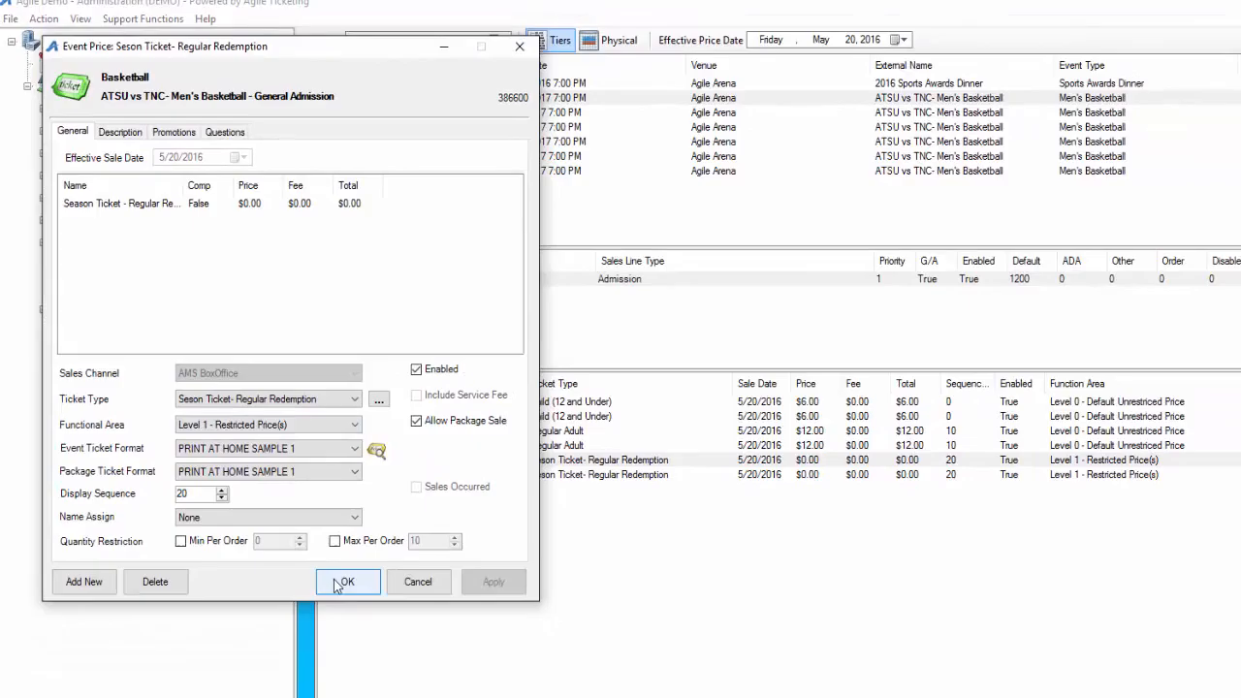
left_click(342, 583)
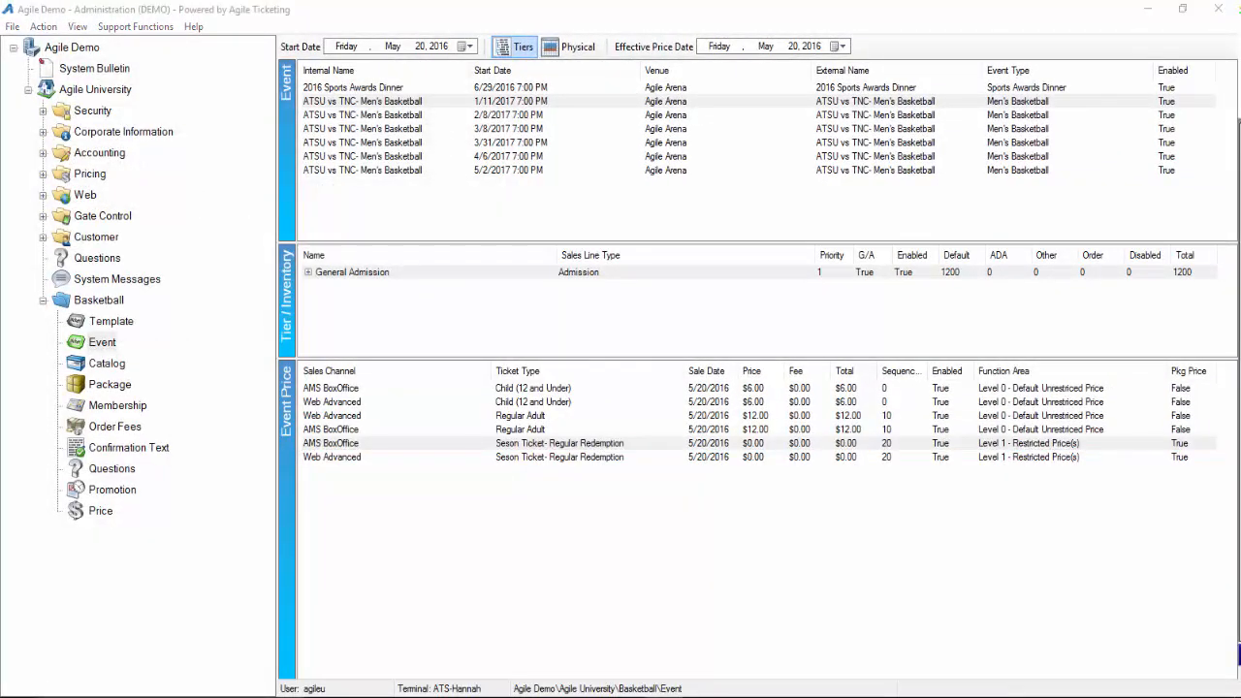
- Start a new product price for the Season Ticket SKU of the 2016-17 Men's Basketball Season catalog product
left_click(107, 364)
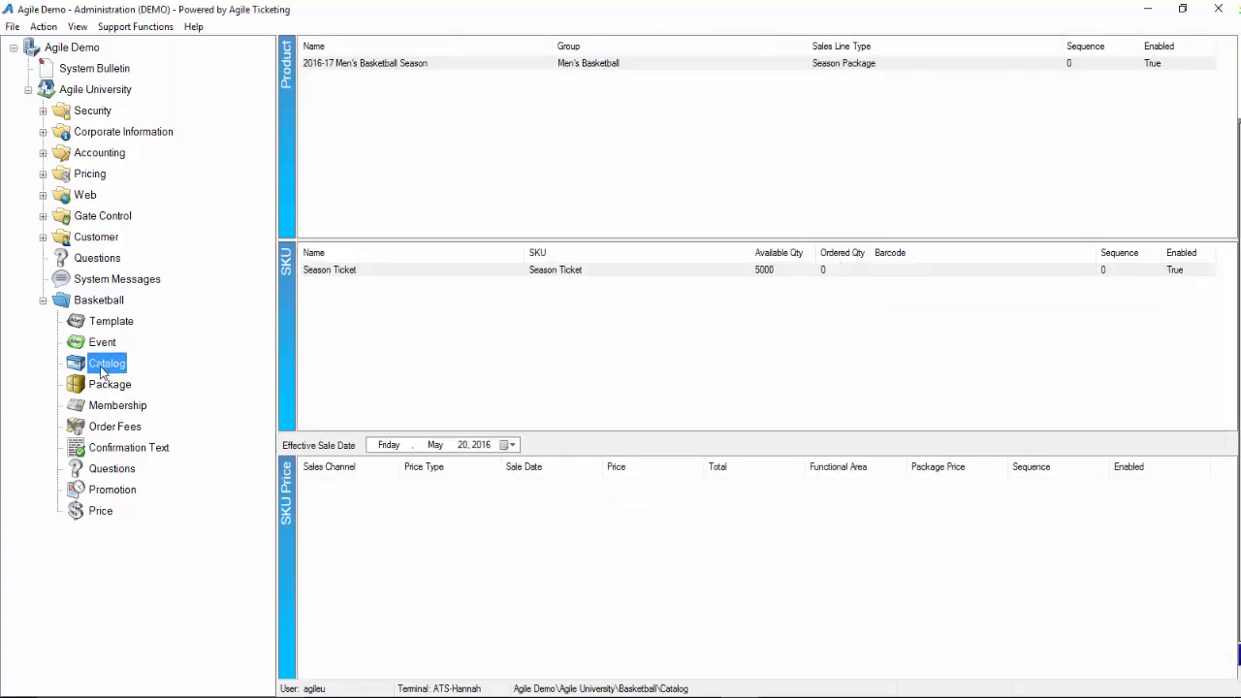
left_click(380, 64)
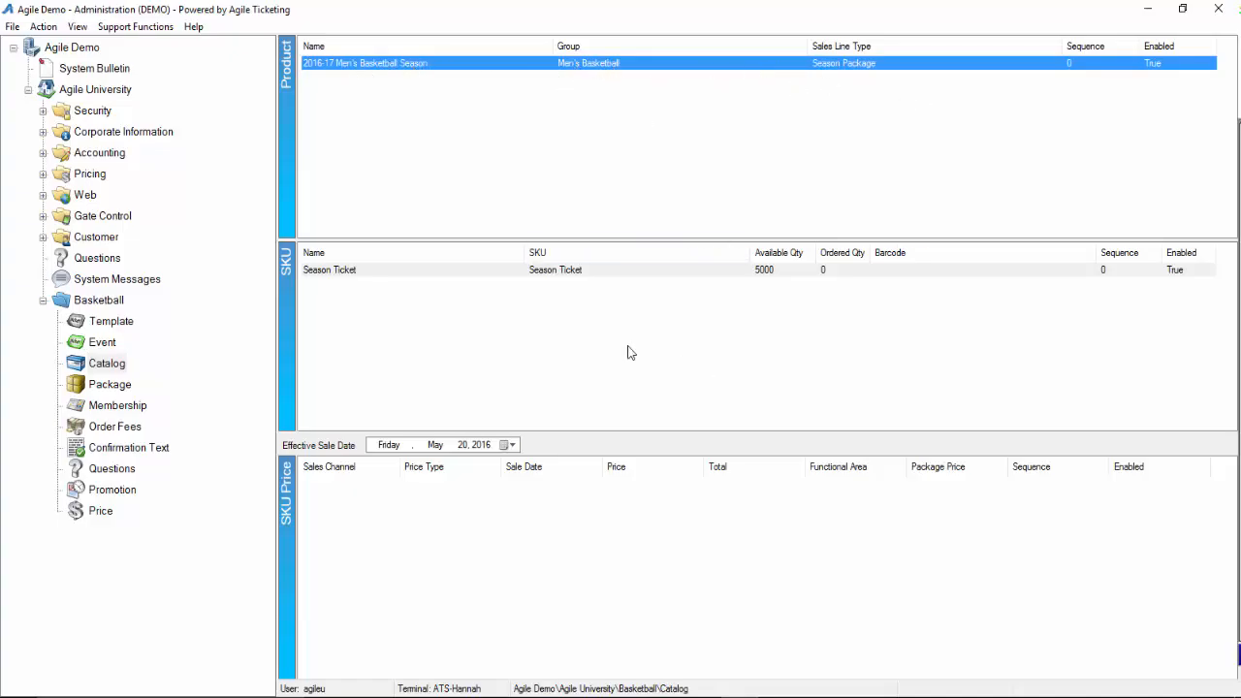
left_click(351, 275)
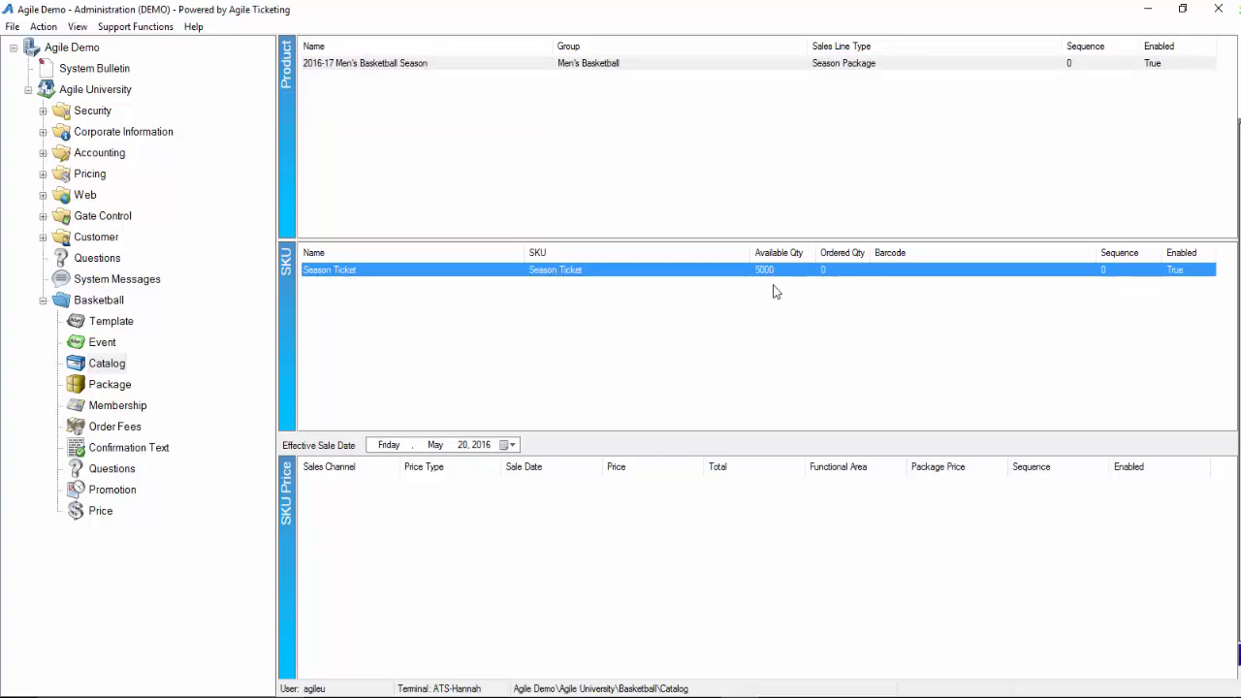
right_click(354, 514)
left_click(444, 520)
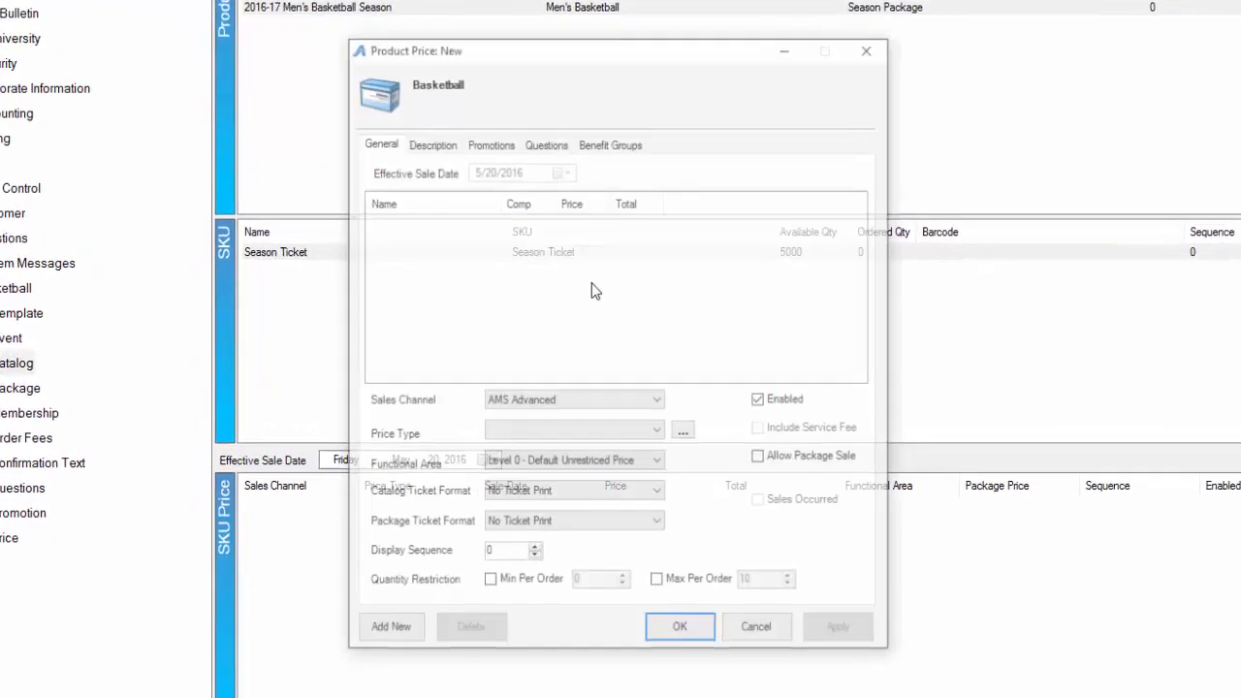
- Create a catalog price named "2016-17 Men's Basketball Package Adult Price" for the new product price
right_click(395, 253)
left_click(671, 310)
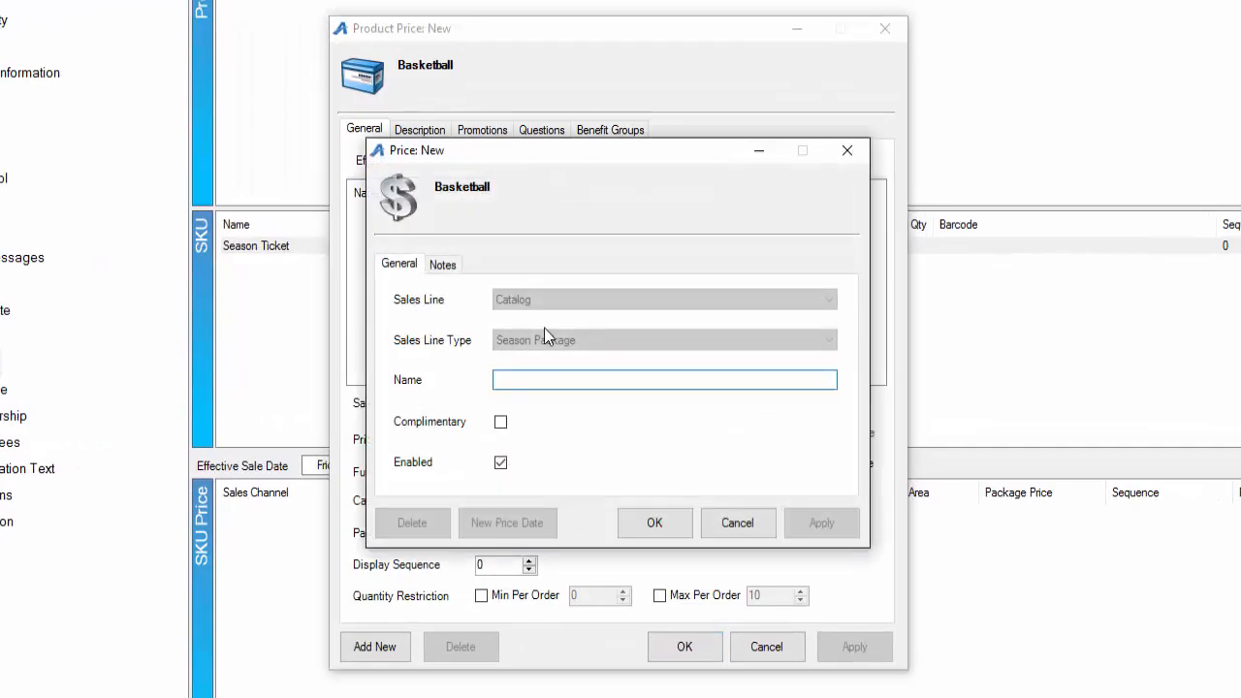
type("2016-17 Me")
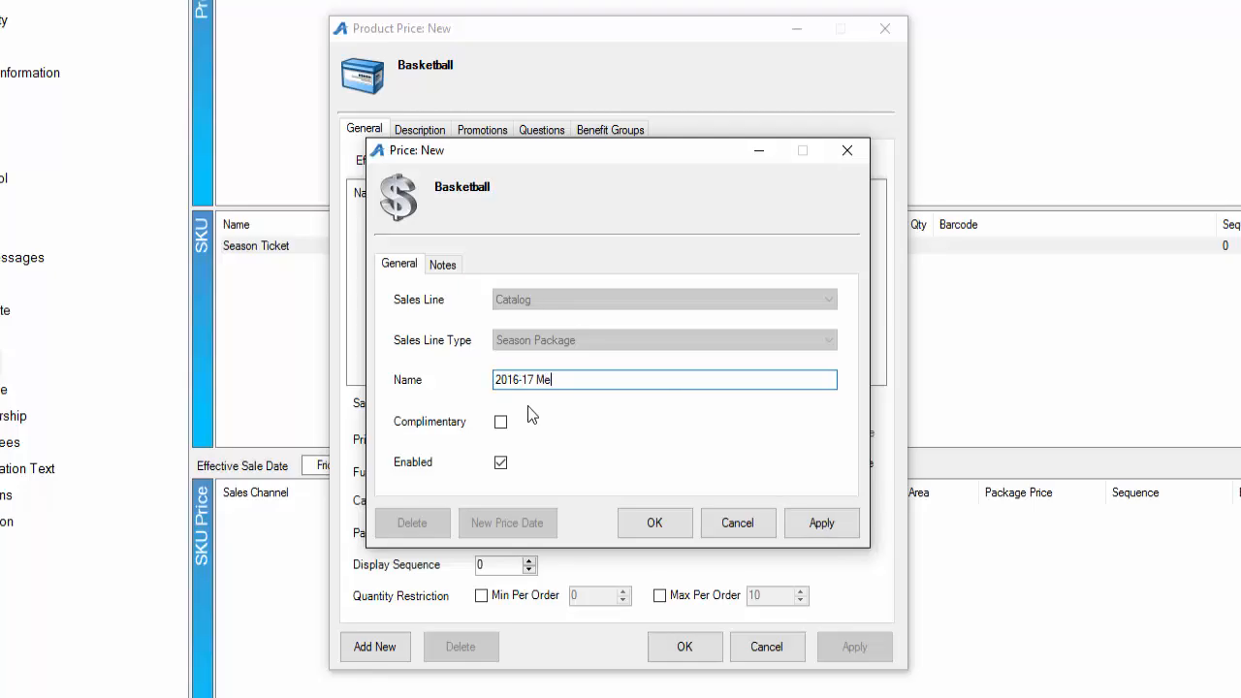
type("n's Basketball Package Adult Price")
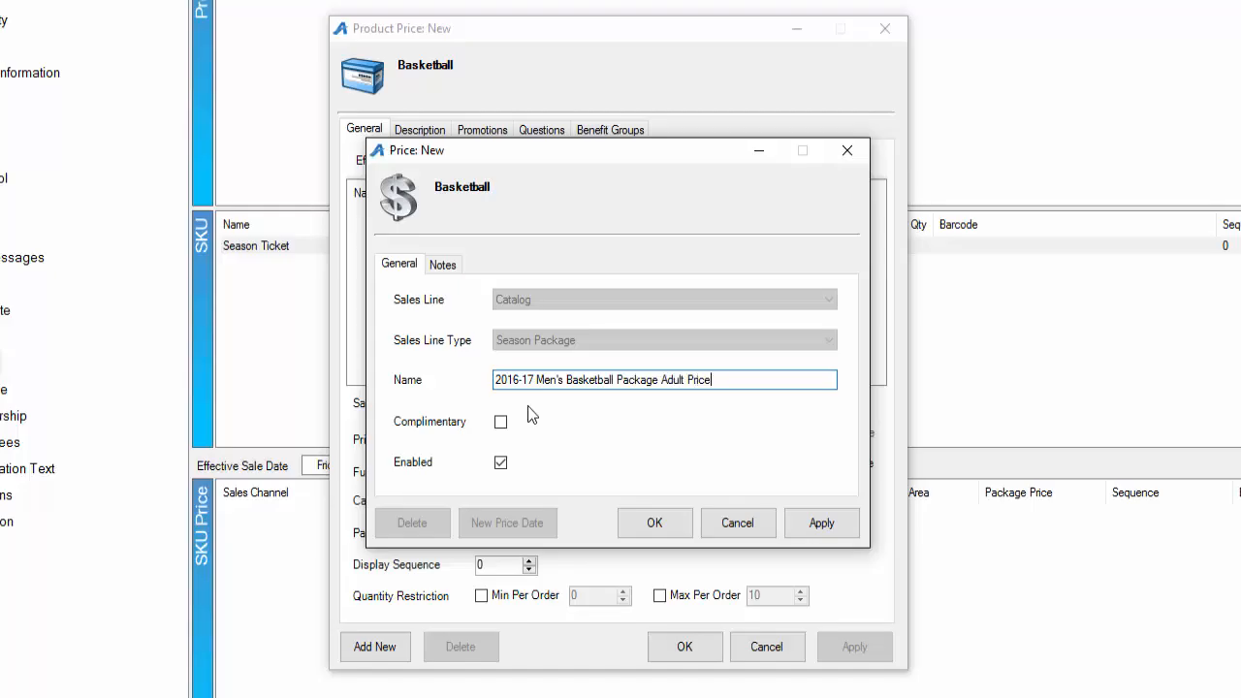
left_click(829, 523)
left_click(656, 523)
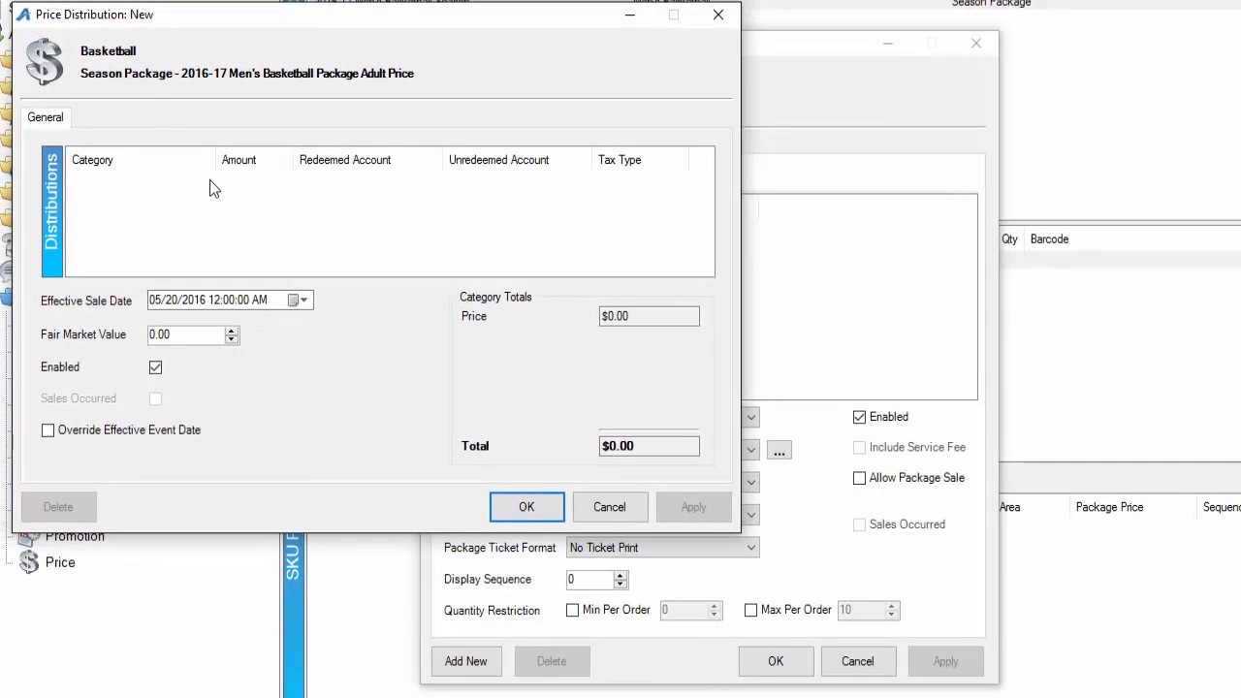
- Add a distribution to the adult package price with the Price category and an amount of 150.00
right_click(216, 185)
left_click(246, 196)
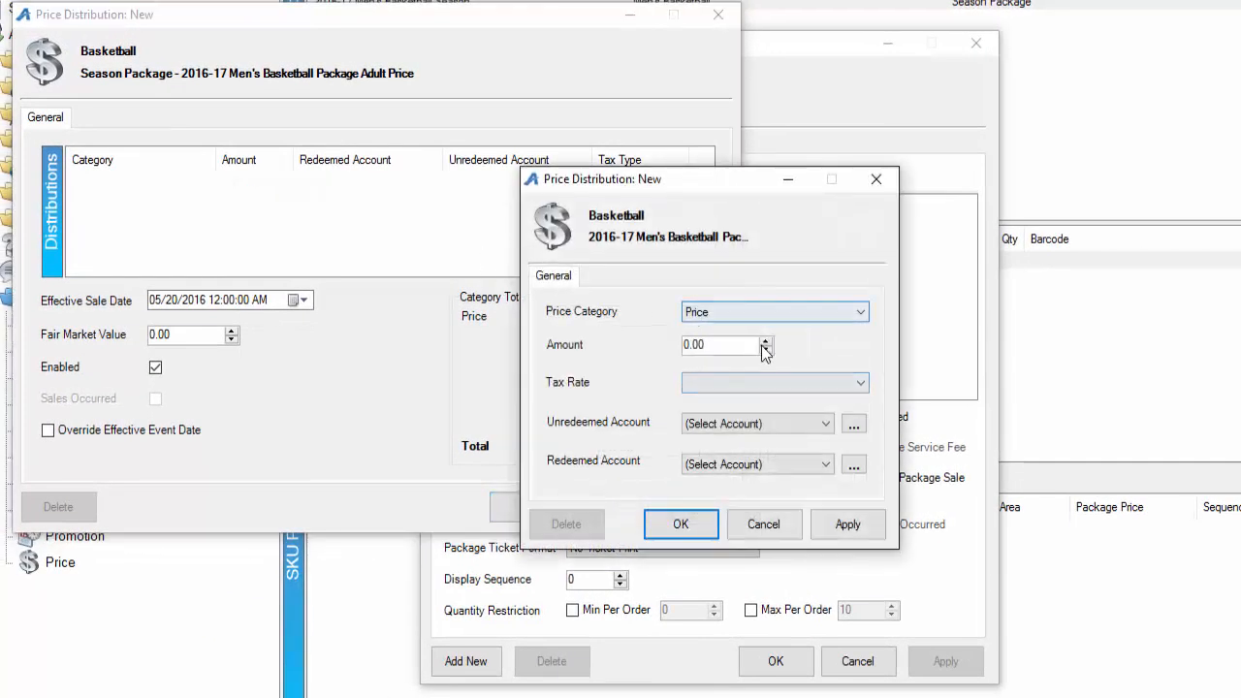
left_click_drag(716, 344, 685, 349)
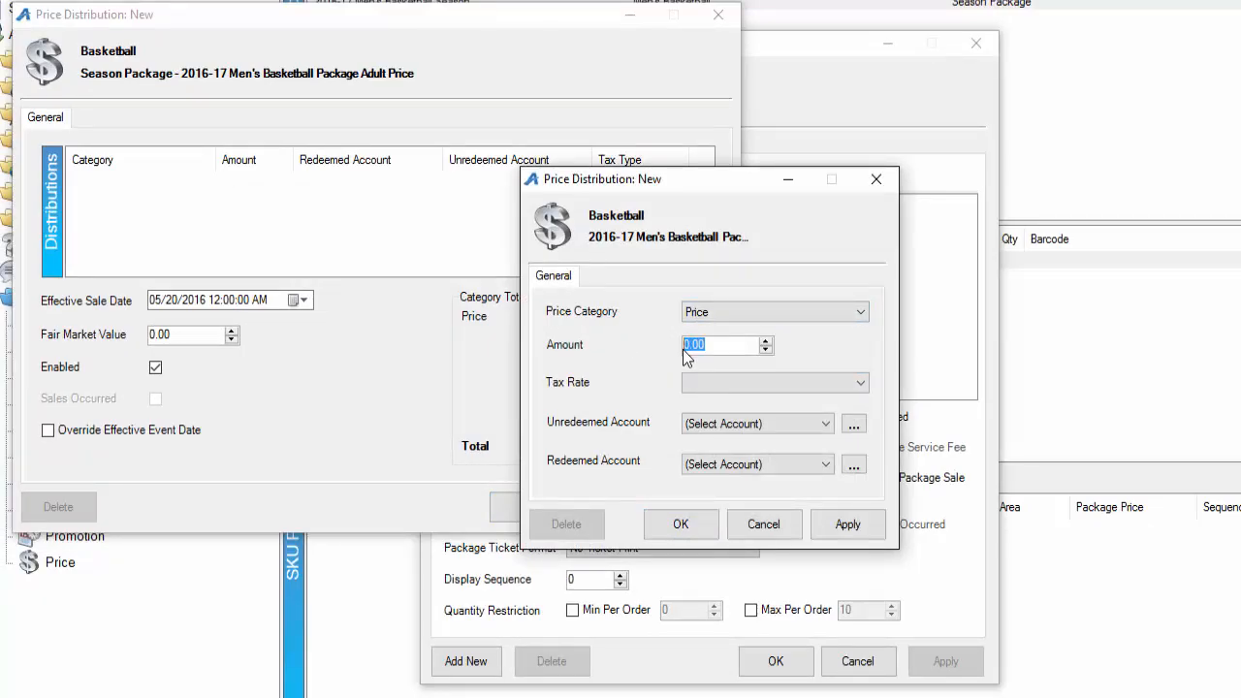
type("150.00")
- Start a new unredeemed revenue account for the distribution, named "2016-17 Men's Basketball Season"
left_click(804, 424)
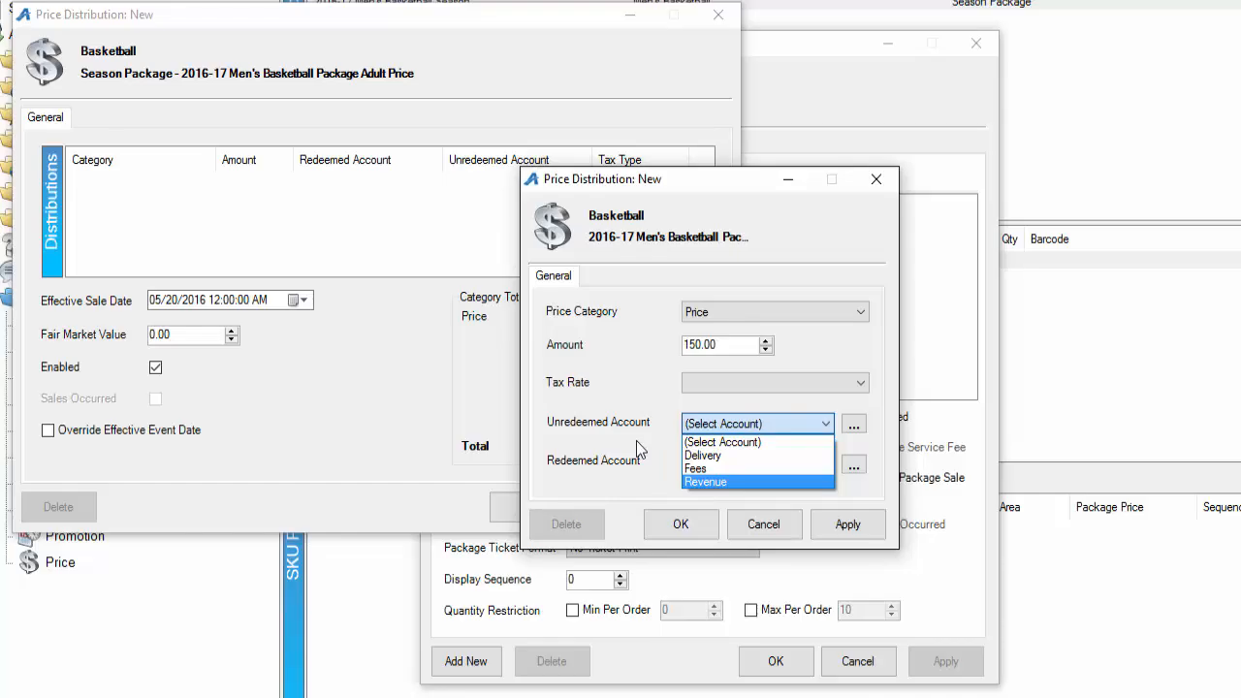
left_click(868, 431)
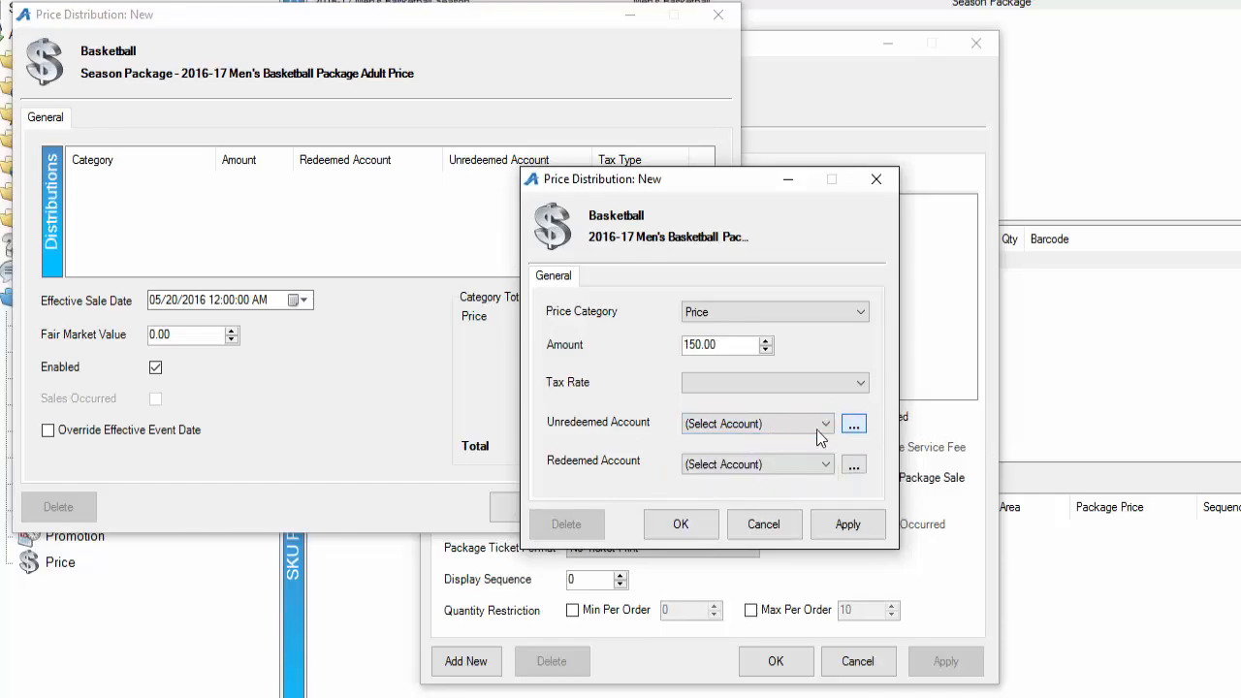
left_click(667, 325)
type("2")
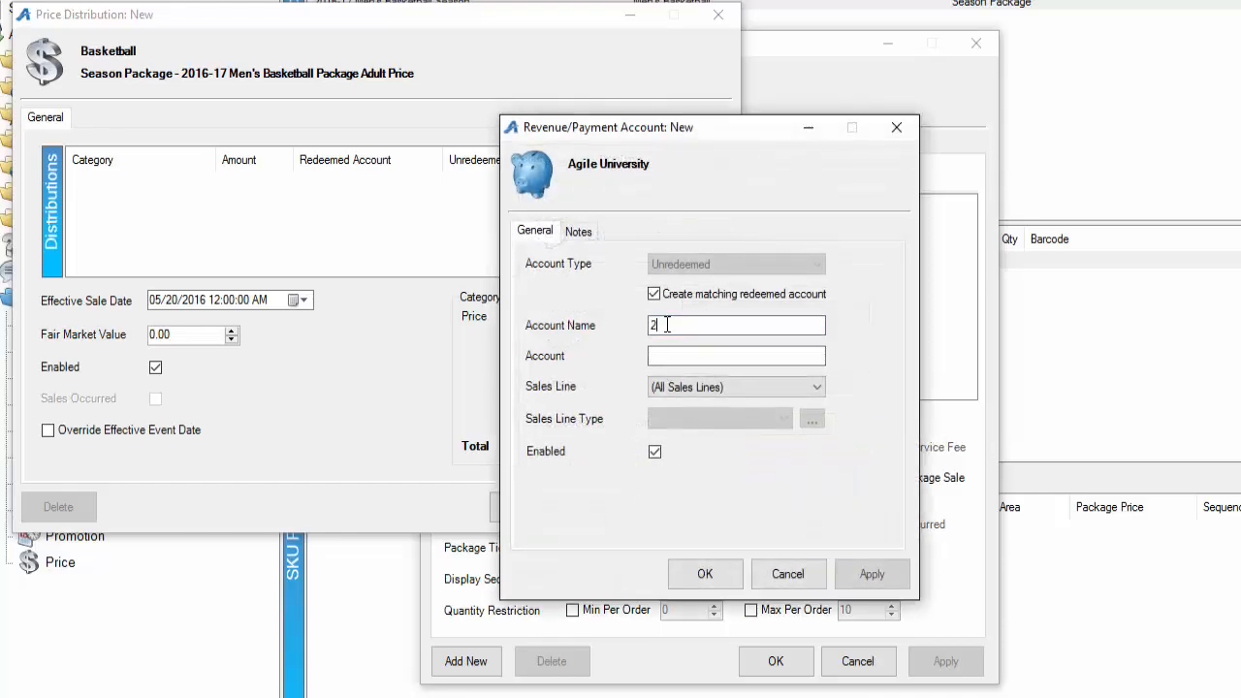
type("016-1")
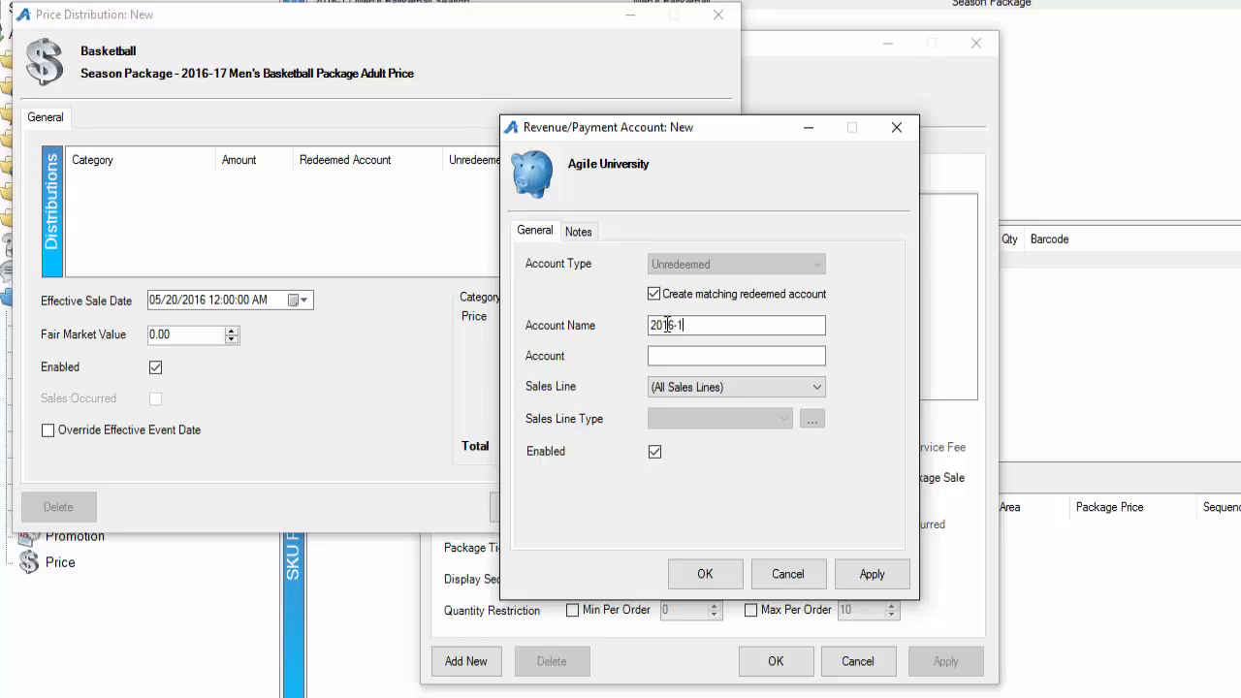
type("7 Me")
type("Basket B")
key("BackSpace")
key("BackSpace")
type("ball Season")
- Copy the account name "2016-17 Men's Basketball Season" into the Account field
left_click_drag(819, 322, 626, 331)
key("ctrl+c")
right_click(791, 326)
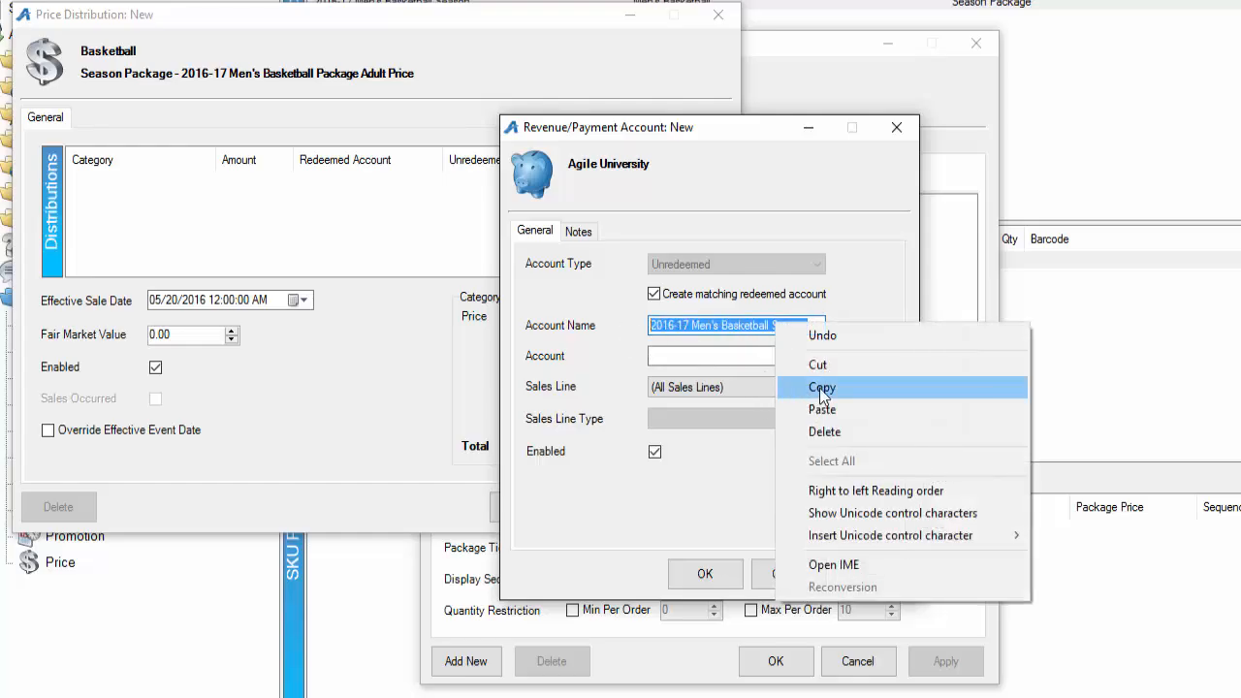
left_click(820, 386)
left_click(734, 357)
key("ctrl+v")
- Set the account's sales line to Catalog, sales line type to Season Package and price category to Price
left_click(744, 383)
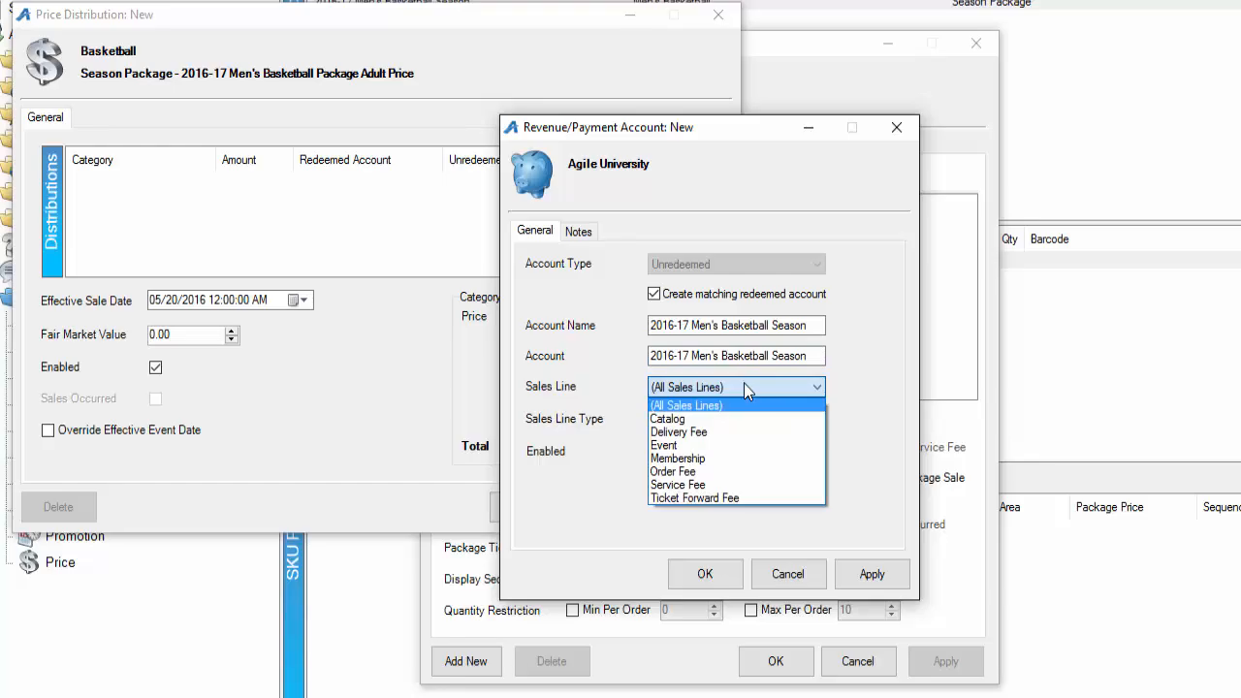
left_click(754, 418)
left_click(773, 419)
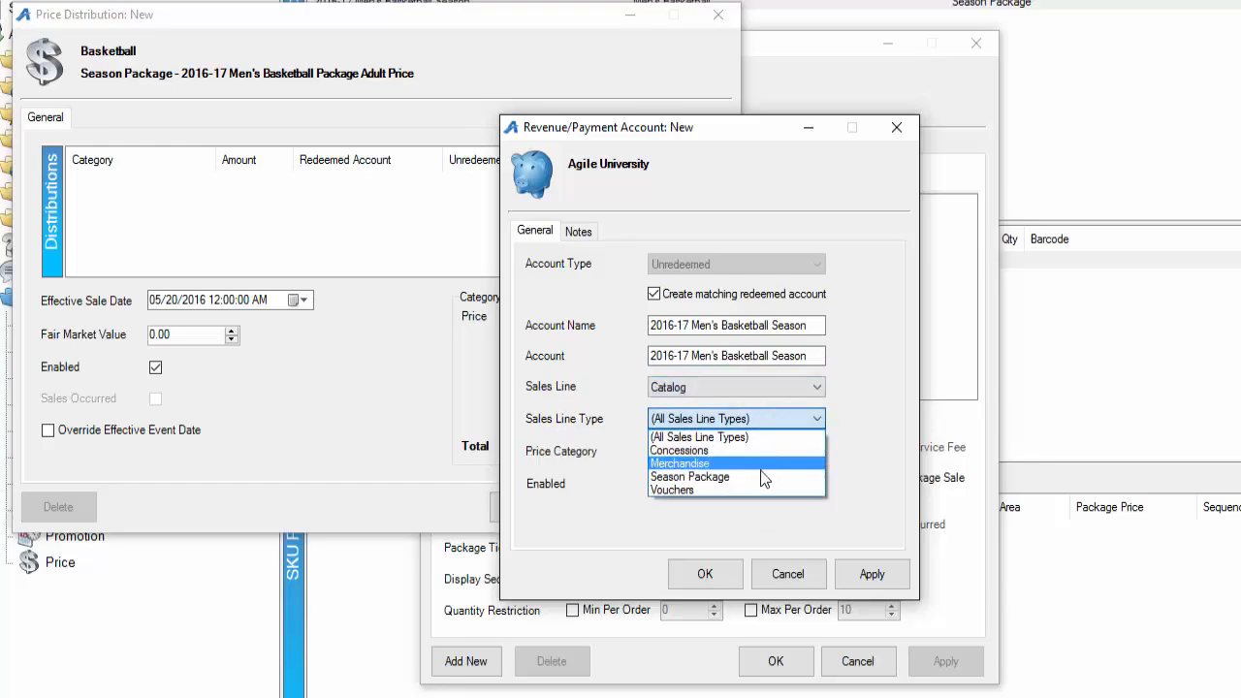
left_click(742, 476)
left_click(751, 452)
left_click(753, 483)
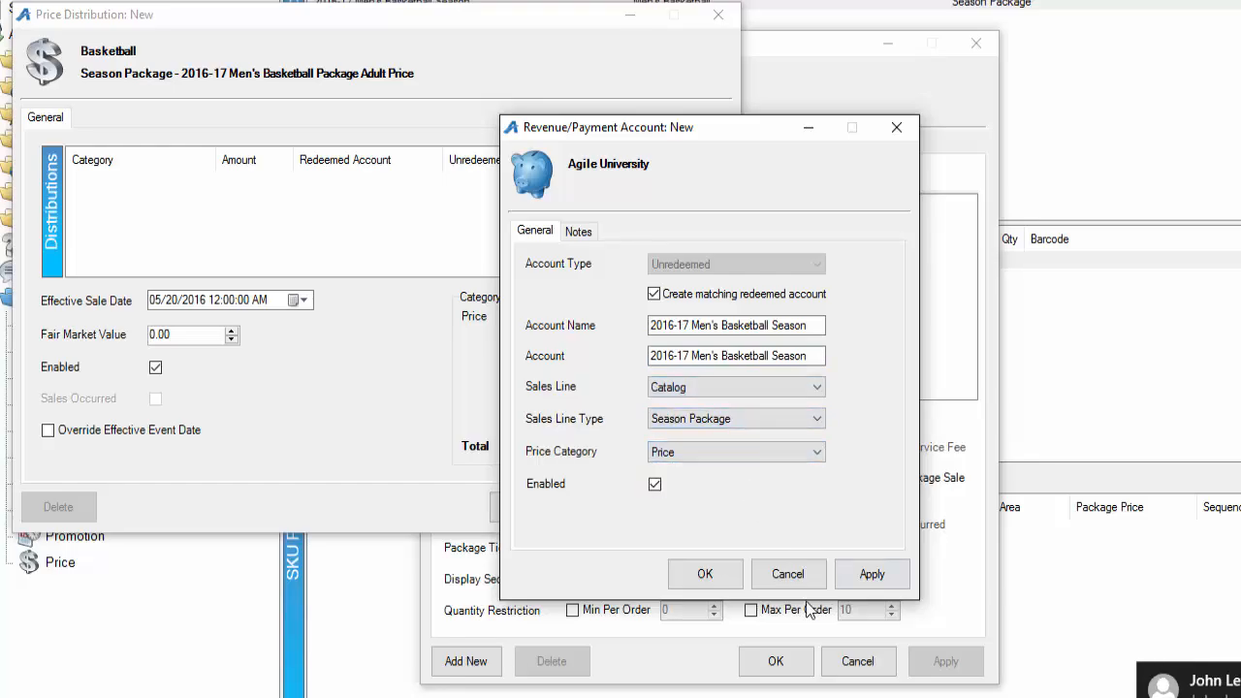
- Save the new revenue account and the adult package price's distribution
left_click(872, 573)
left_click(790, 575)
left_click(759, 525)
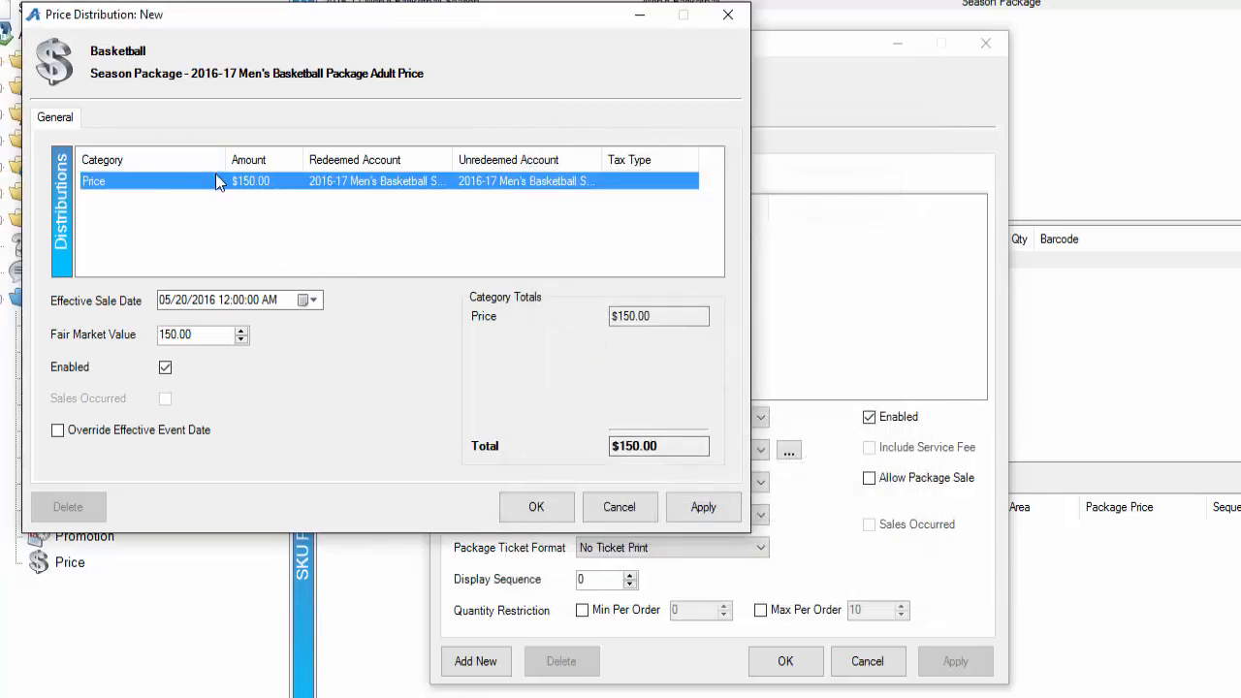
left_click(537, 509)
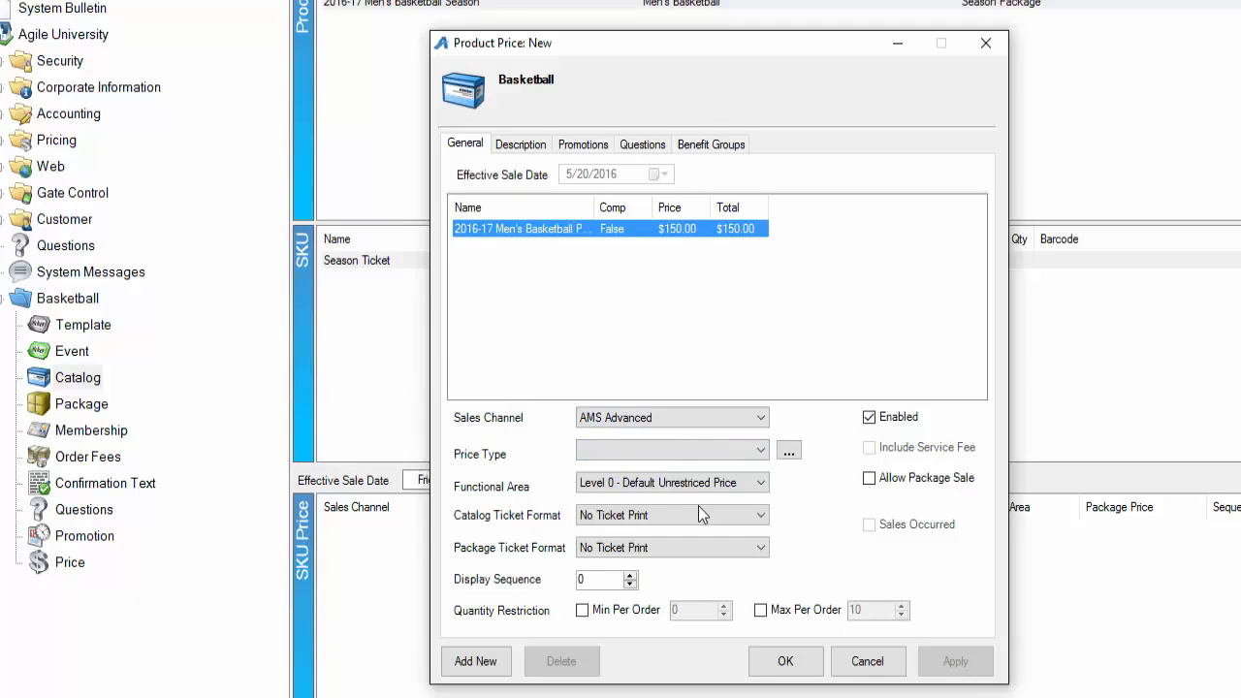
- Create an "Adult Season Ticket" price type for the new product price
left_click(729, 450)
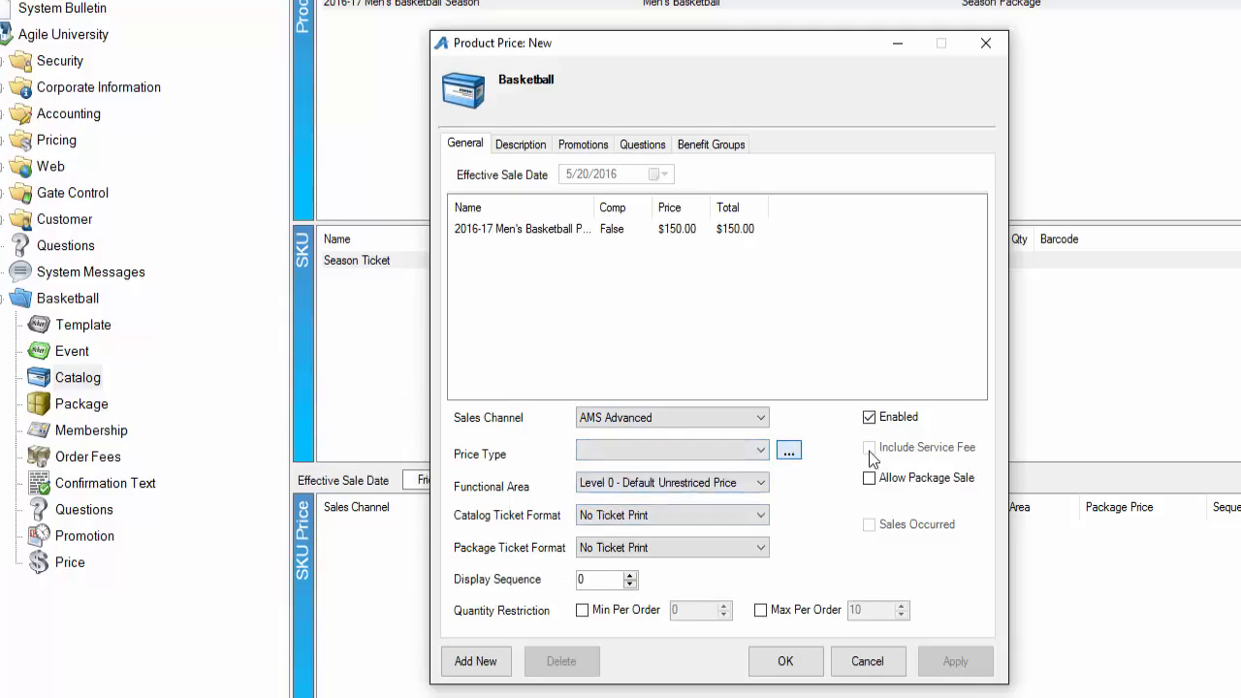
left_click(789, 452)
left_click(127, 145)
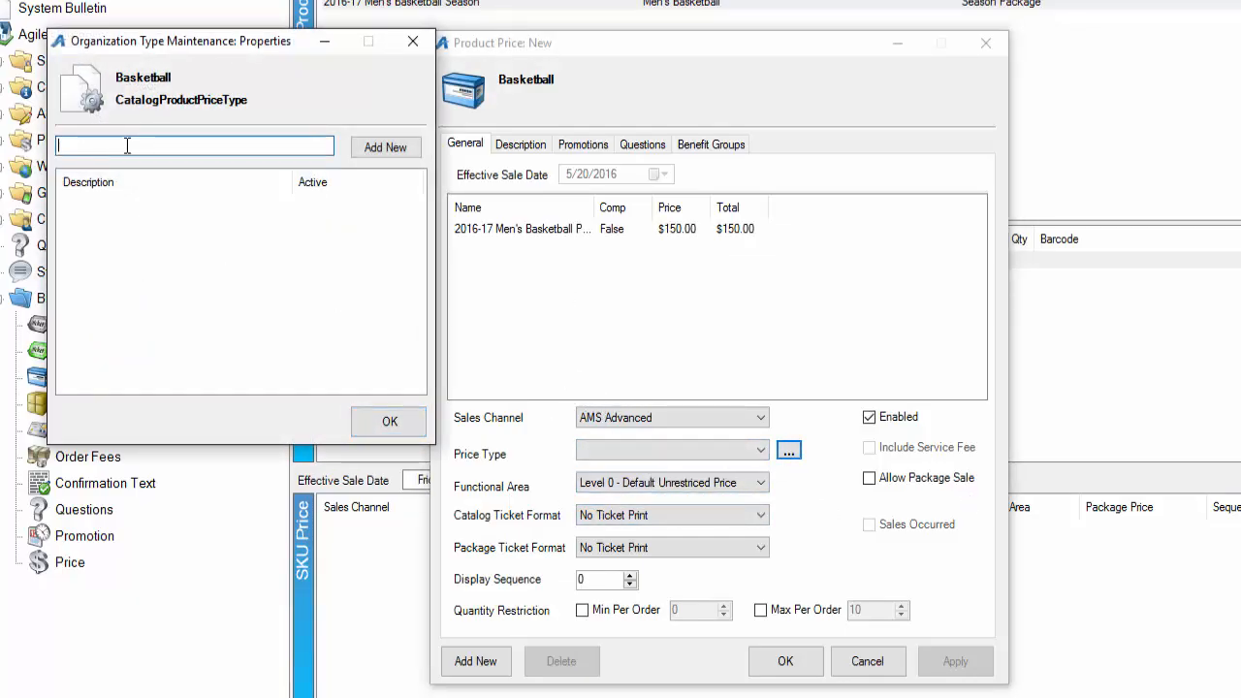
type("Adult Season Ticket")
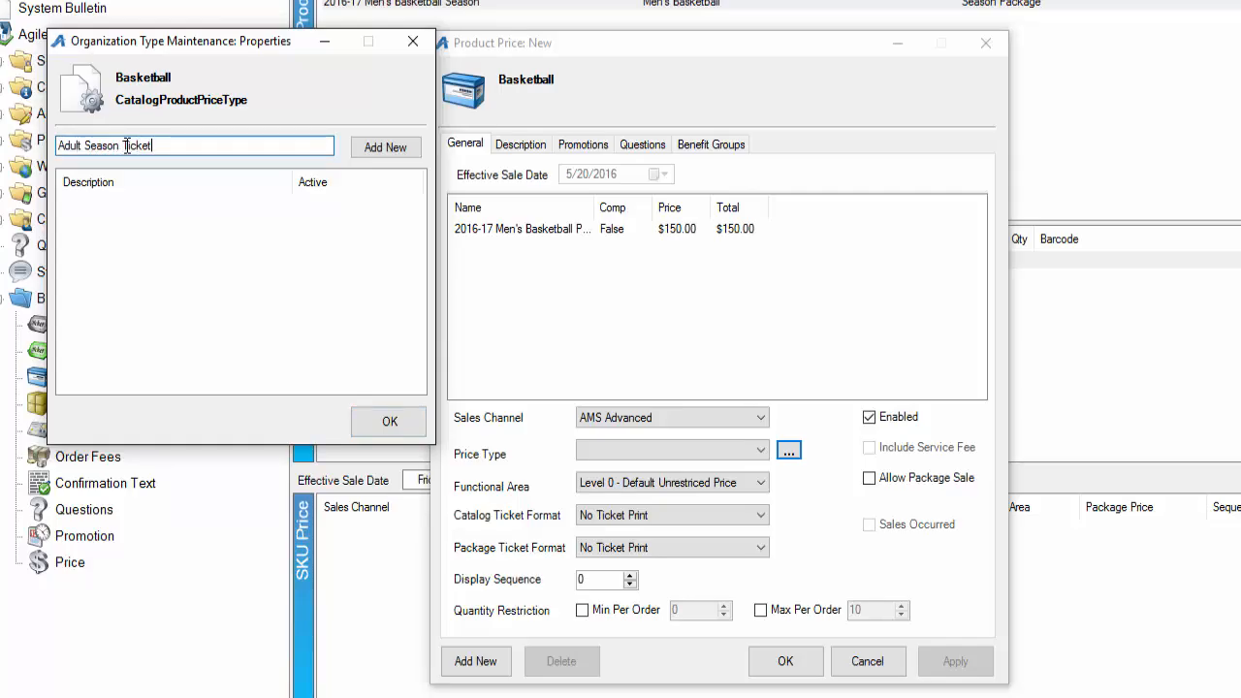
left_click(388, 147)
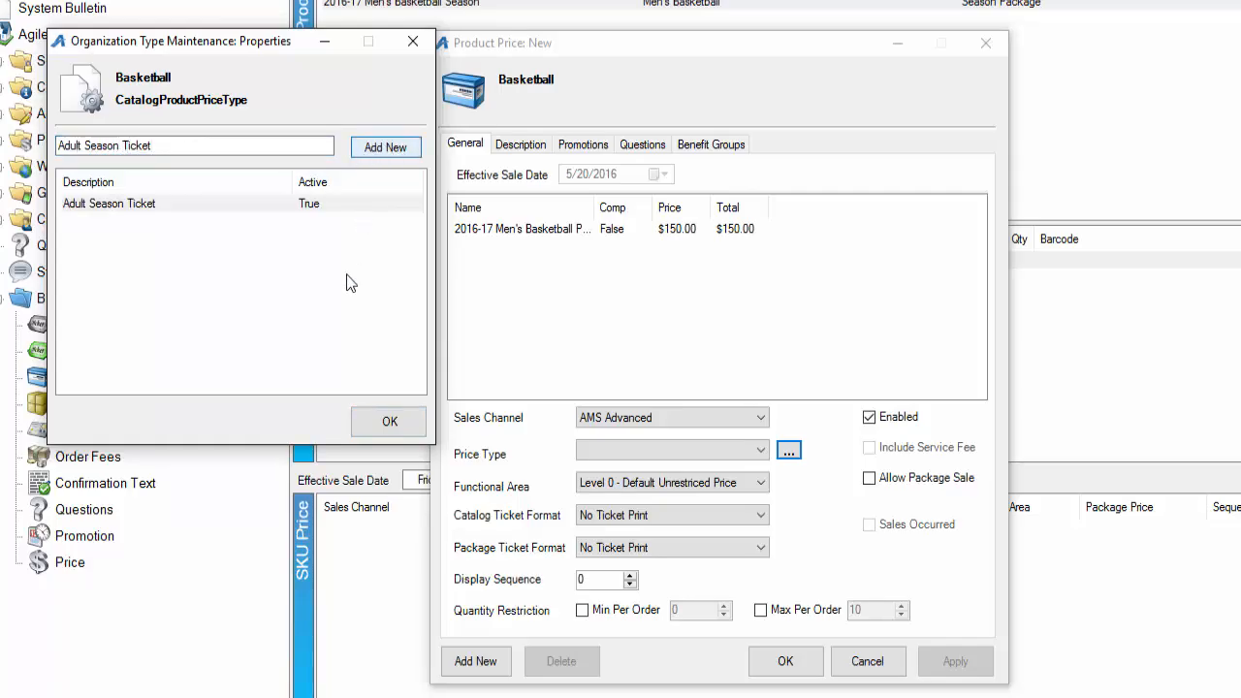
left_click(384, 422)
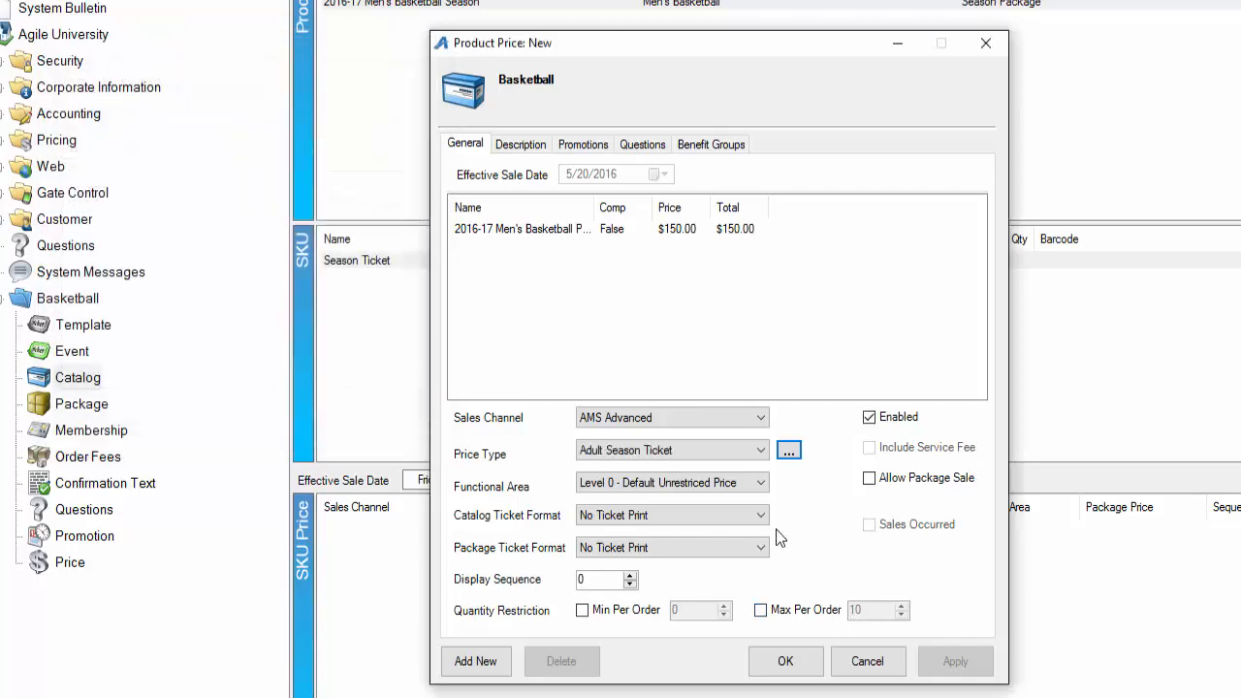
- Allow package sale for the Adult Season Ticket product price
left_click(873, 481)
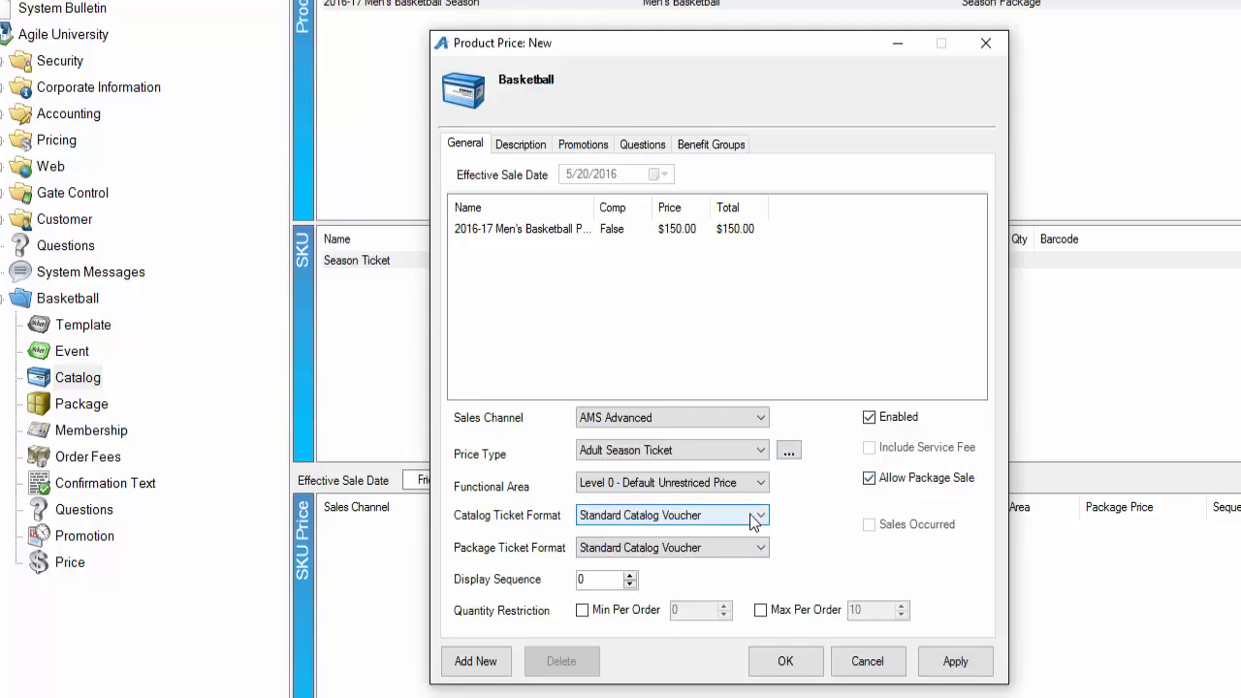
- Set both the catalog and package ticket formats to Standard Catalog Voucher
left_click(749, 516)
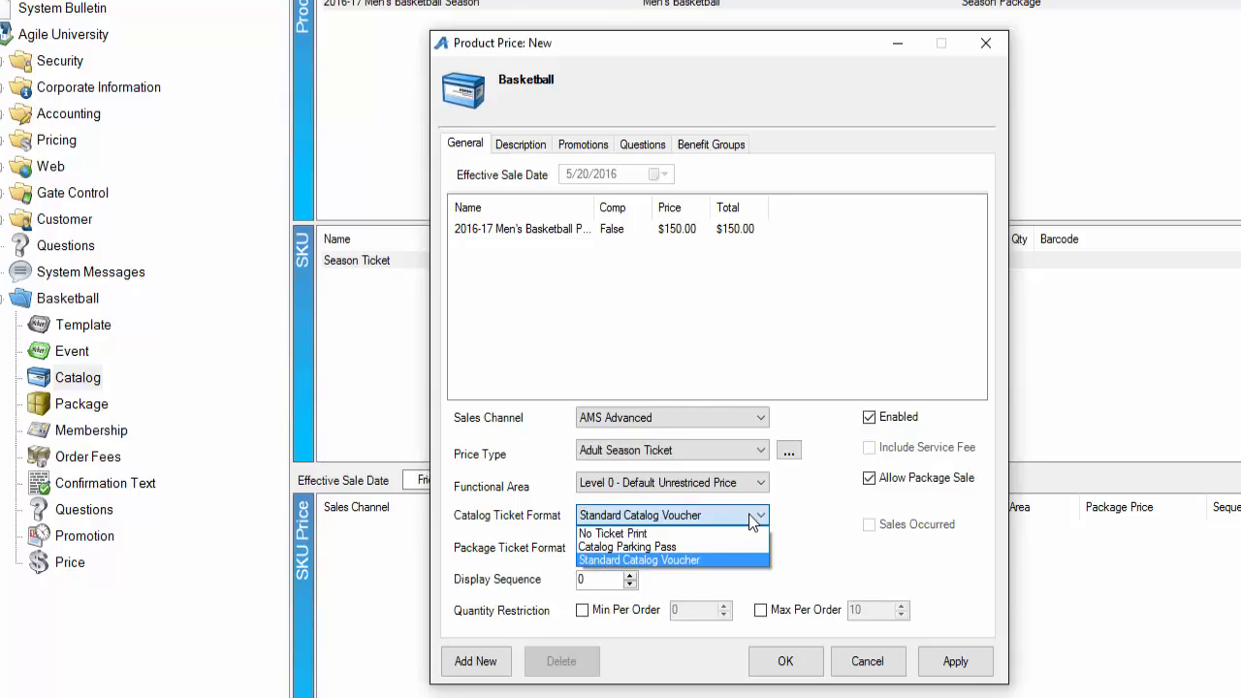
left_click(710, 519)
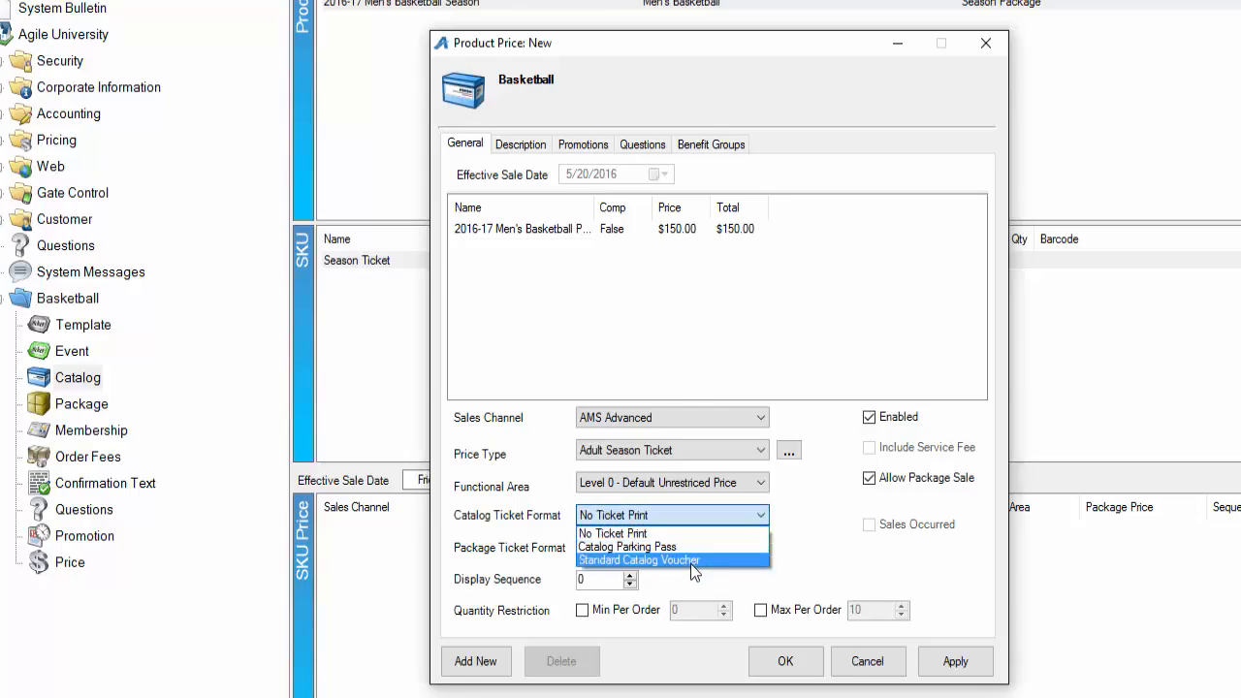
left_click(692, 563)
left_click(699, 550)
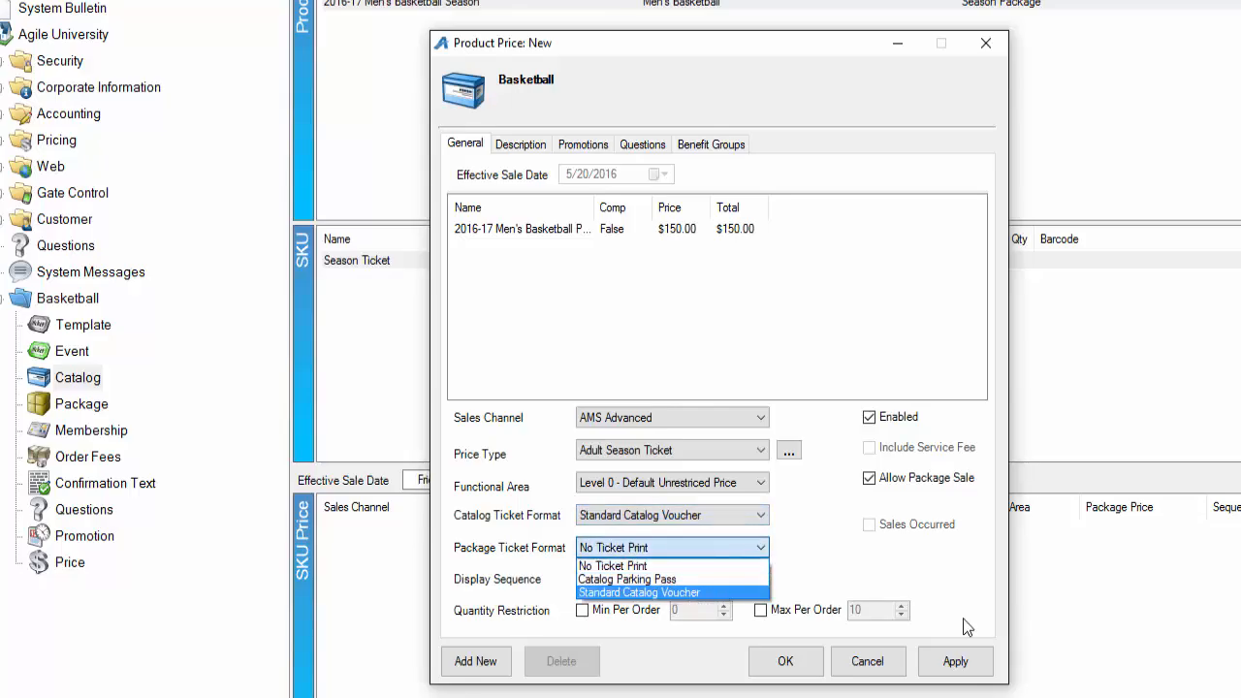
left_click(704, 591)
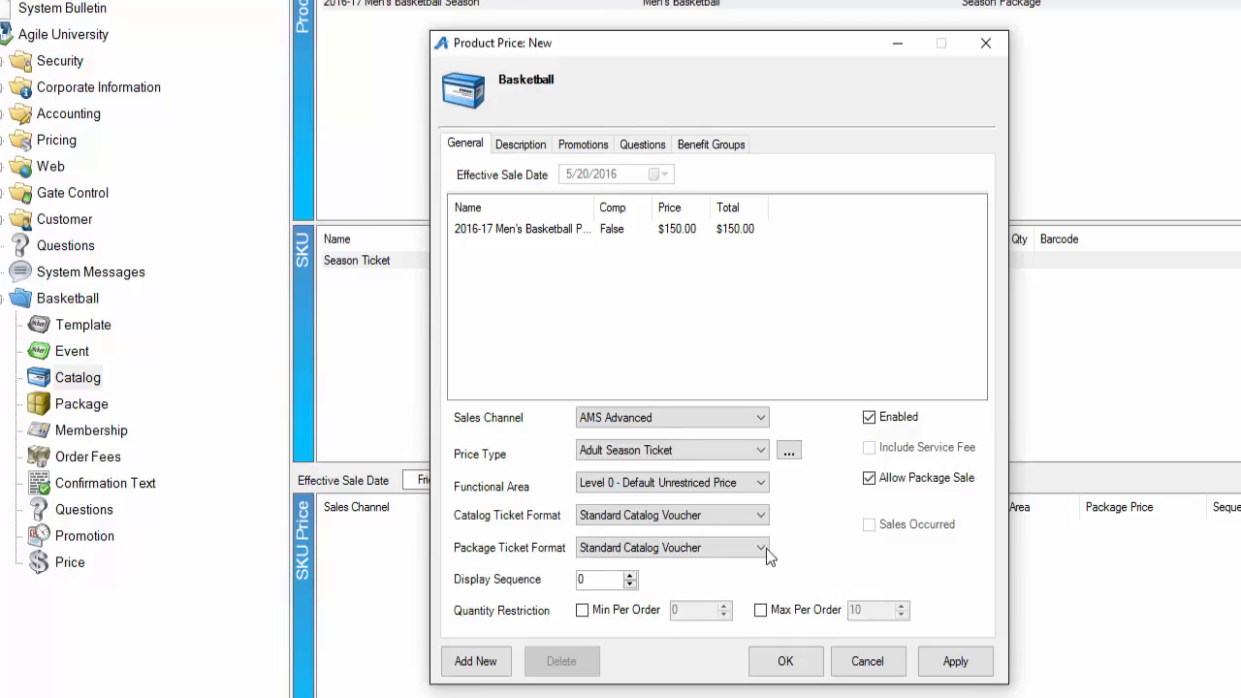
- Set the catalog and package ticket formats to No Ticket Print and save the price for AMS Advanced
left_click(718, 515)
left_click(709, 532)
left_click(709, 548)
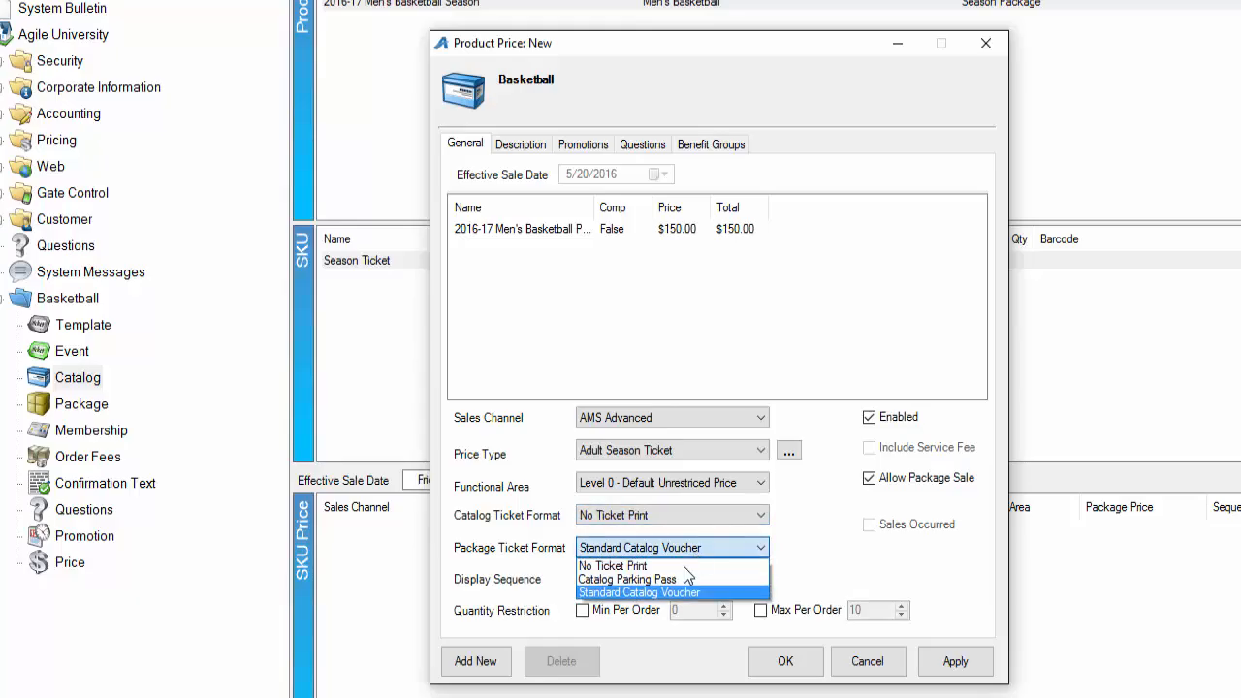
left_click(709, 564)
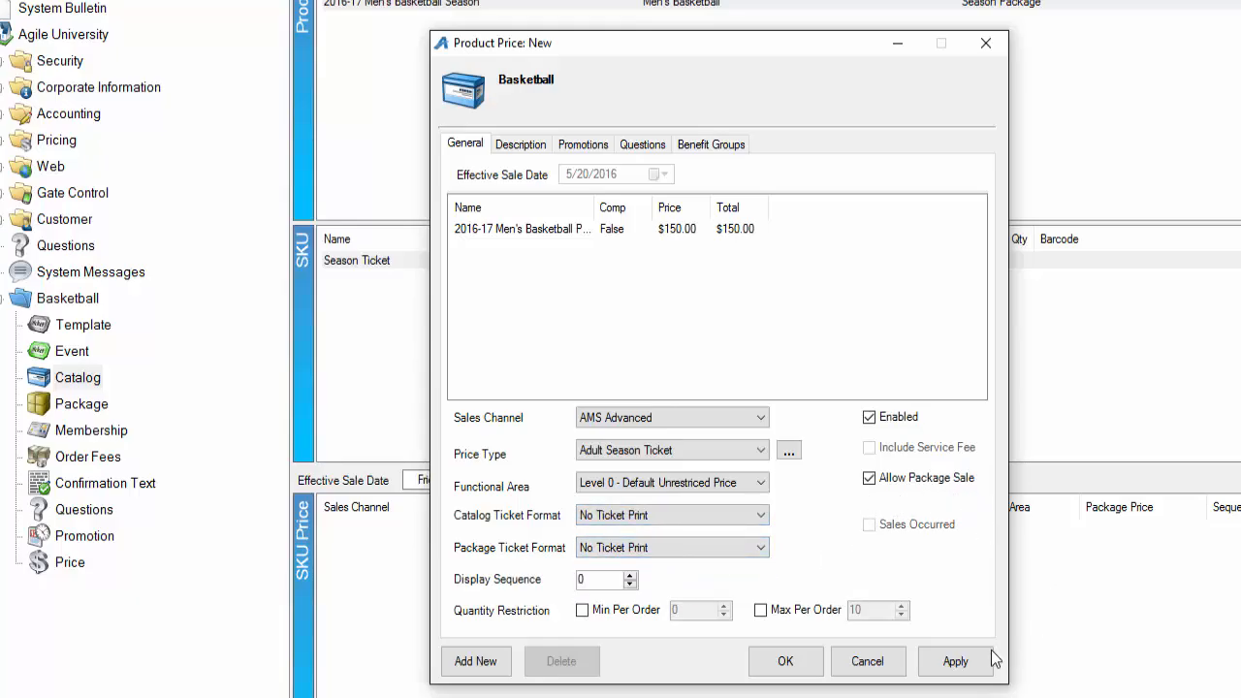
left_click(955, 662)
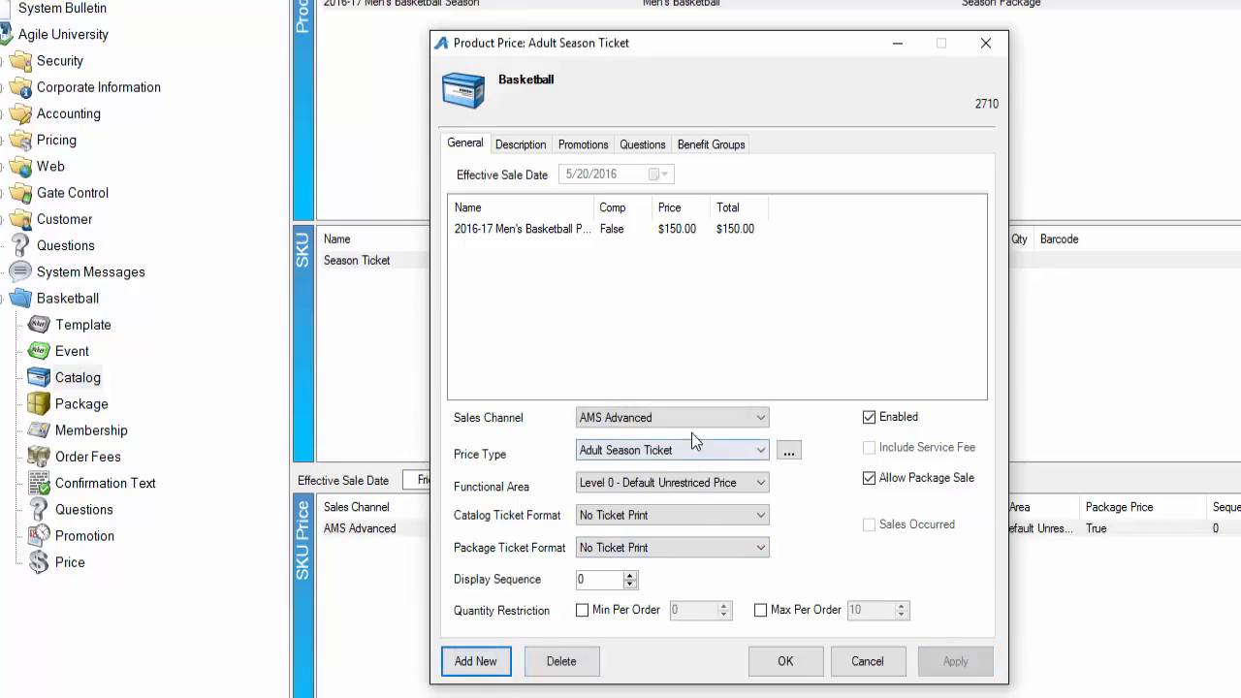
- Save the same adult price for the AMS BoxOffice and Web Advanced sales channels, and close the price window
left_click(692, 423)
left_click(682, 437)
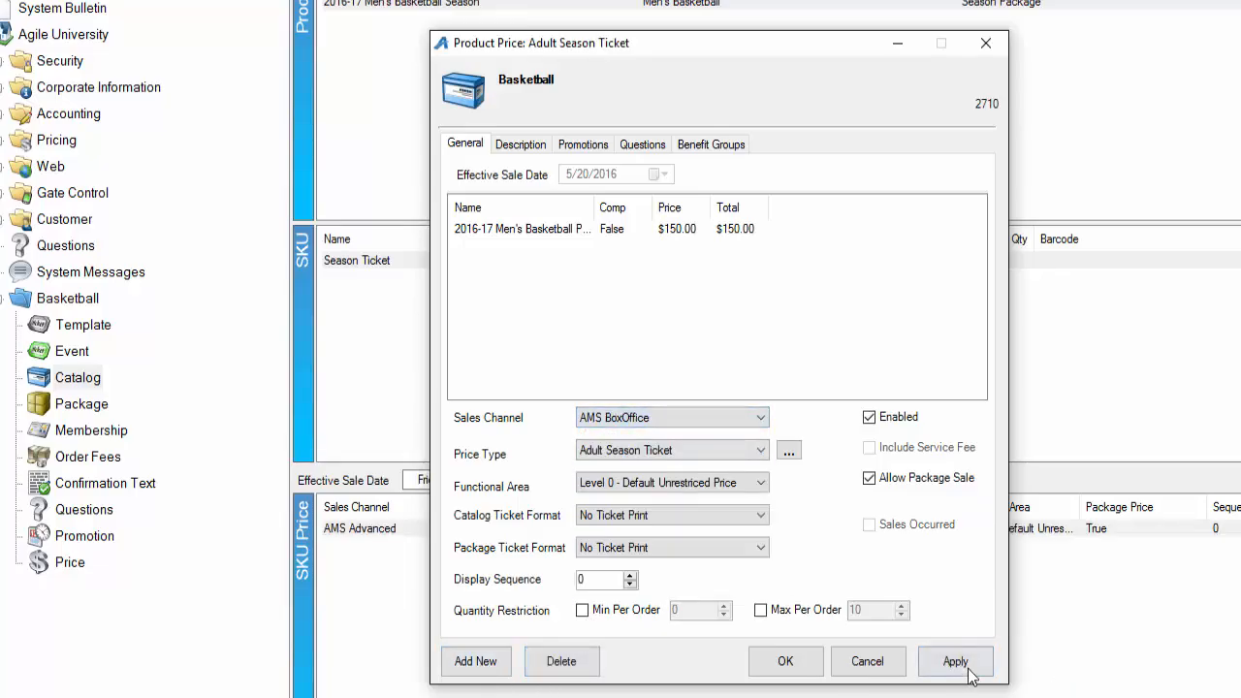
left_click(955, 661)
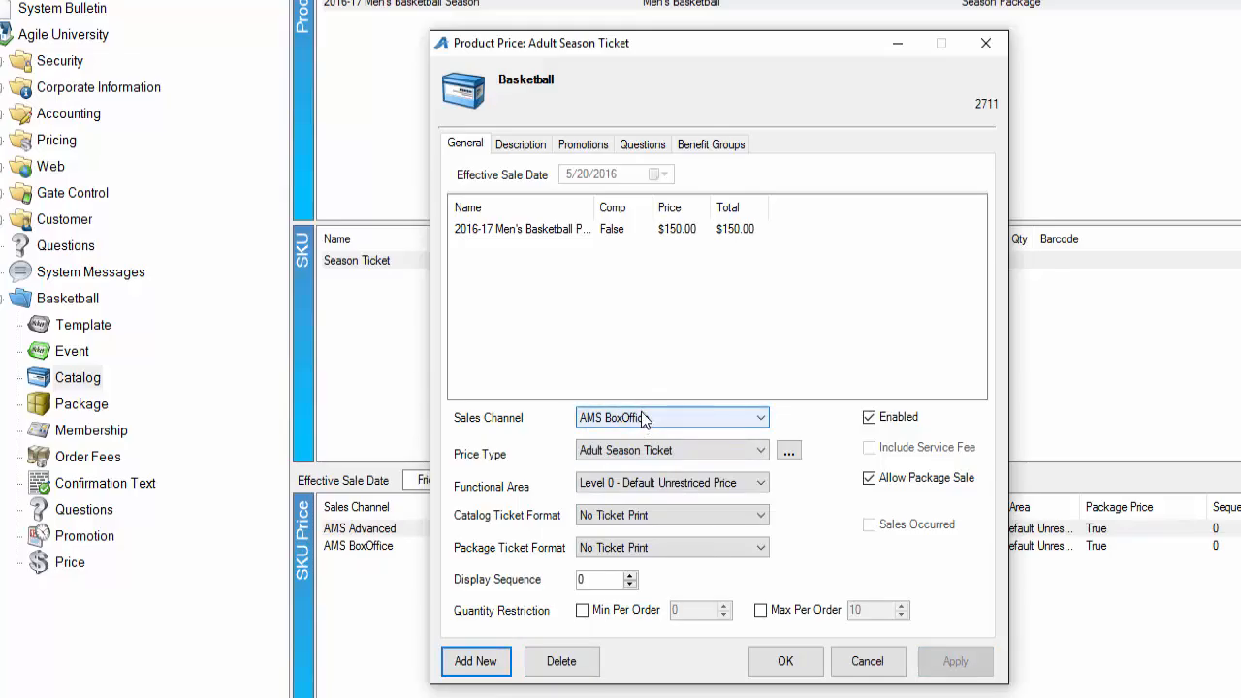
left_click(644, 418)
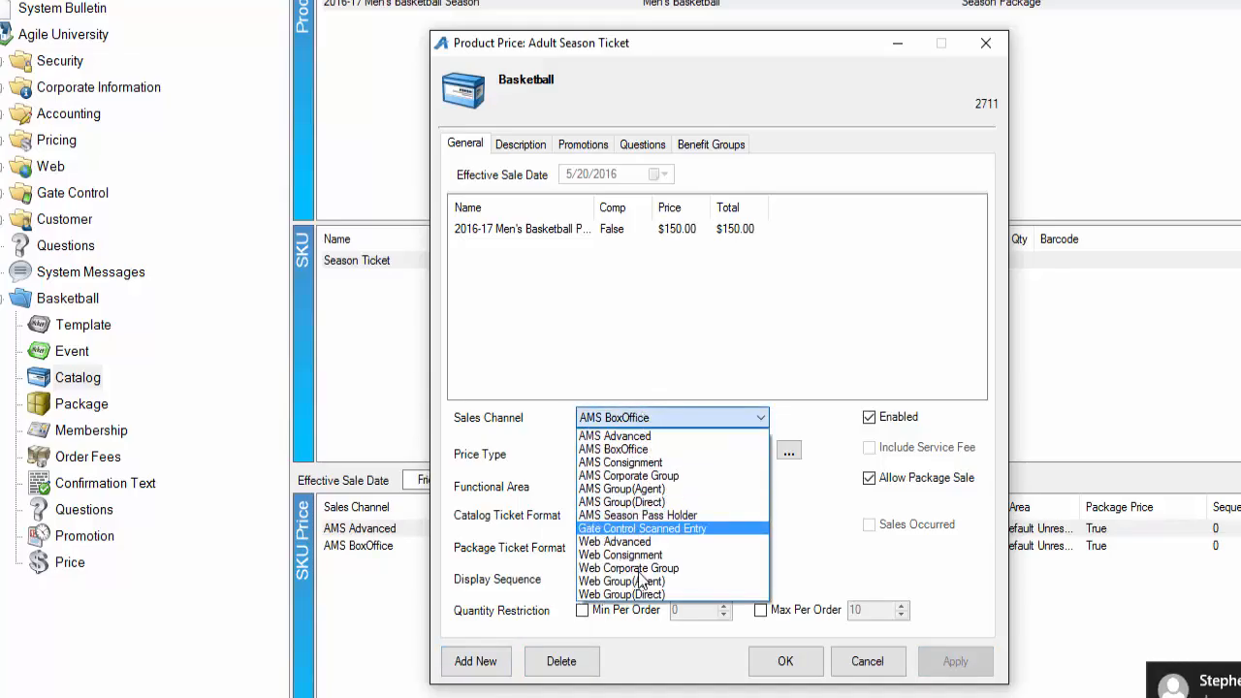
left_click(635, 542)
left_click(955, 661)
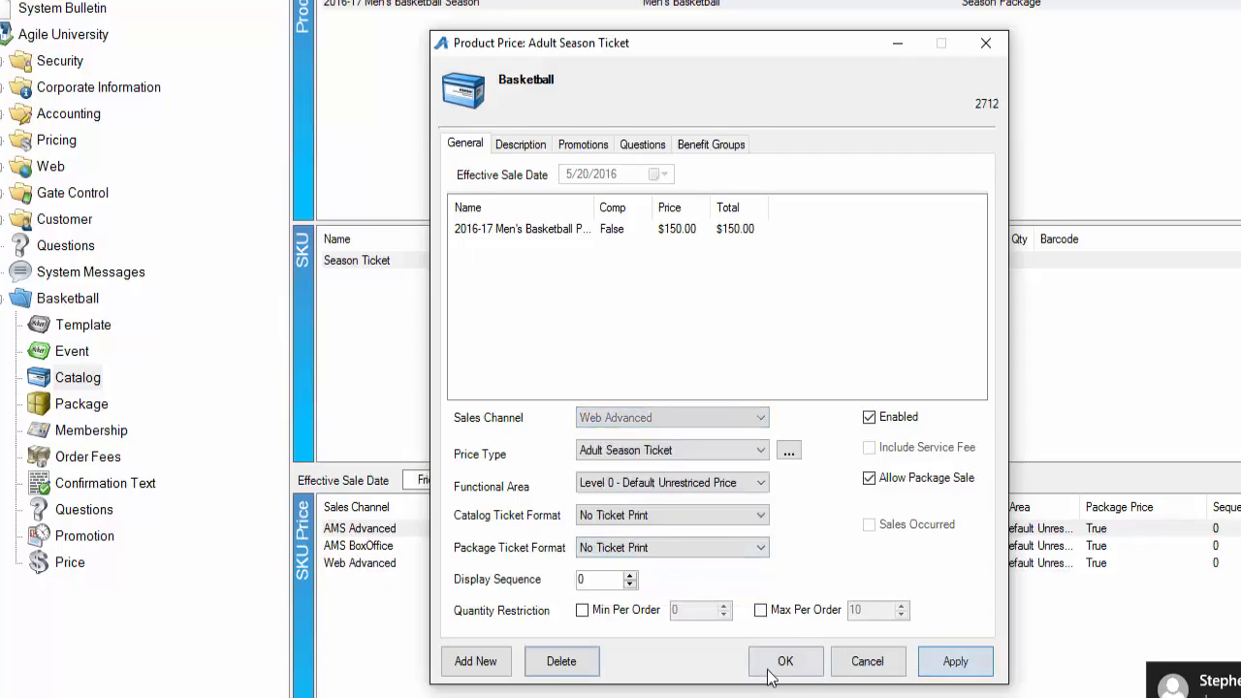
left_click(869, 661)
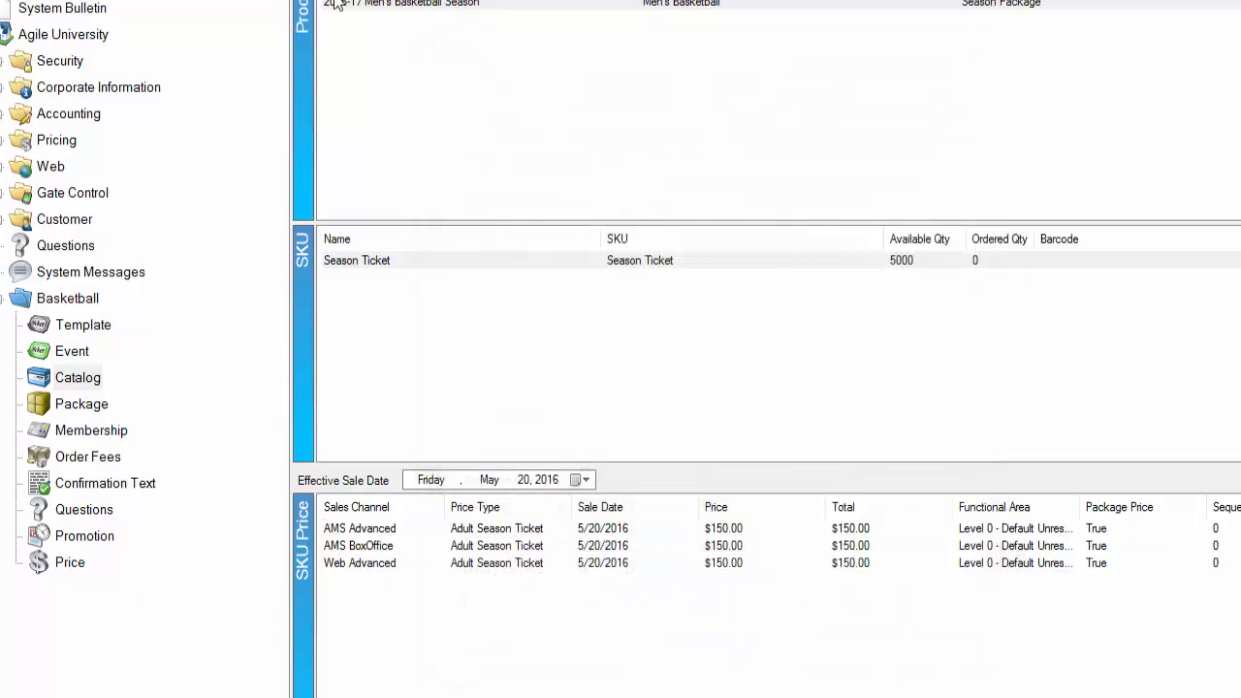
- Start a new package in the Basketball organization's Package section
left_click(401, 4)
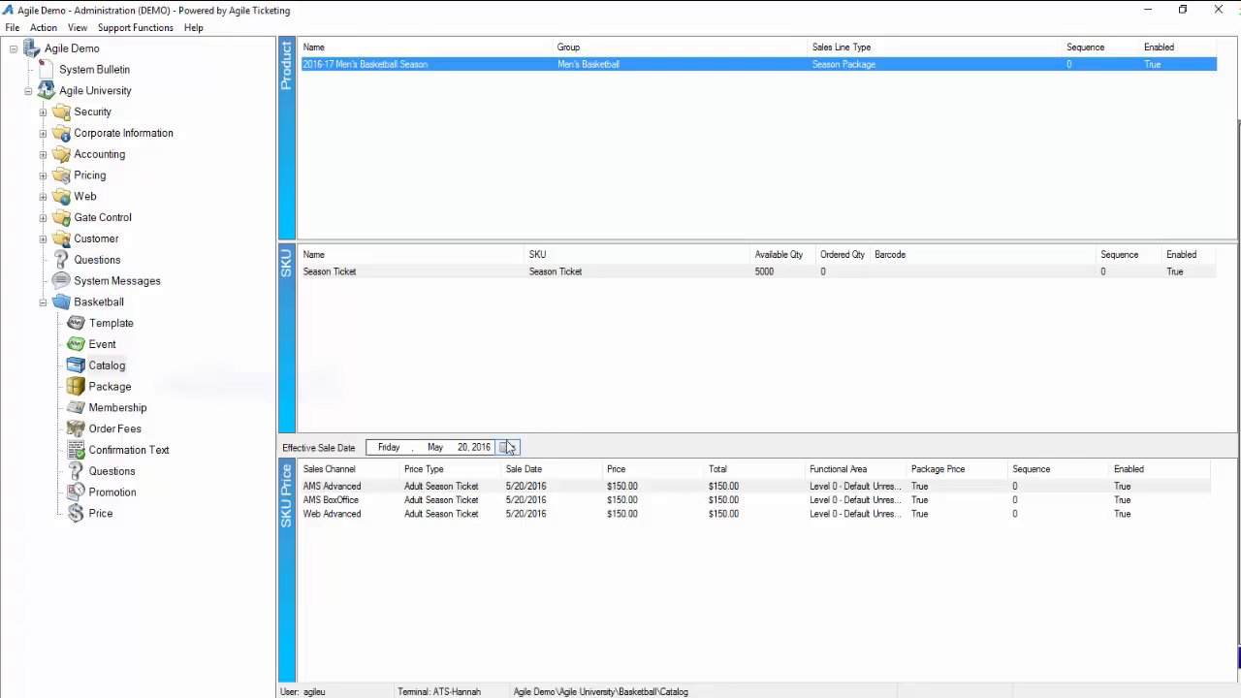
left_click(109, 388)
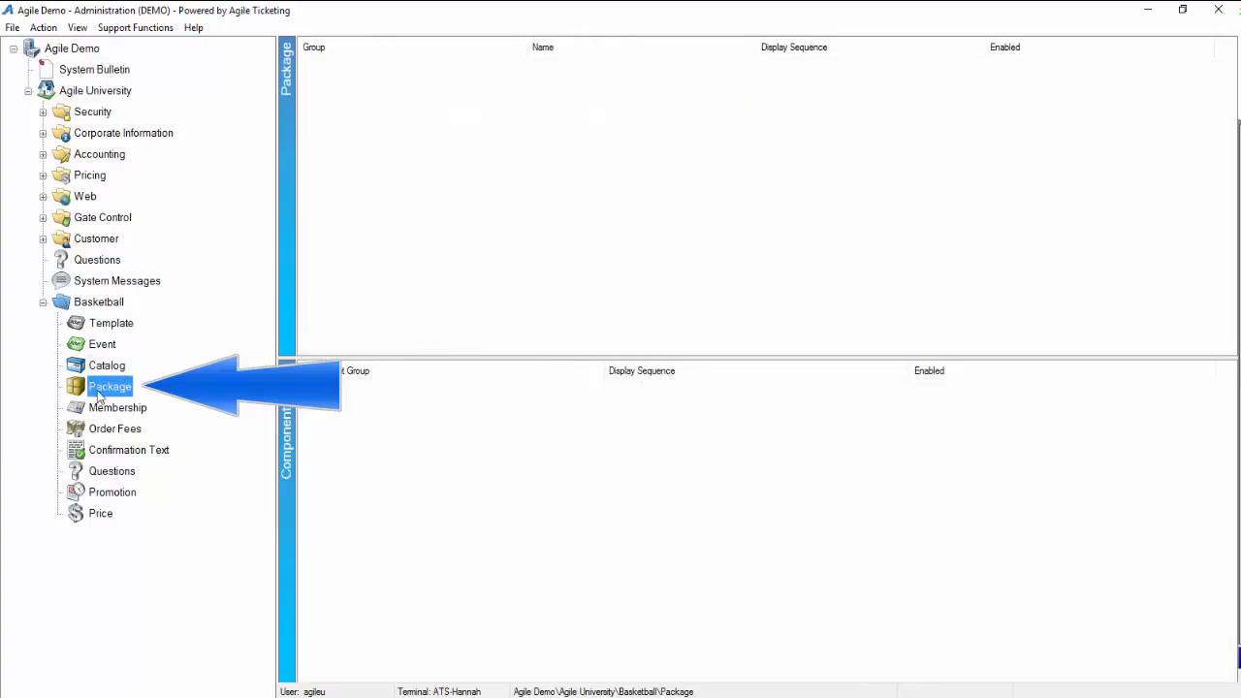
right_click(339, 85)
left_click(389, 90)
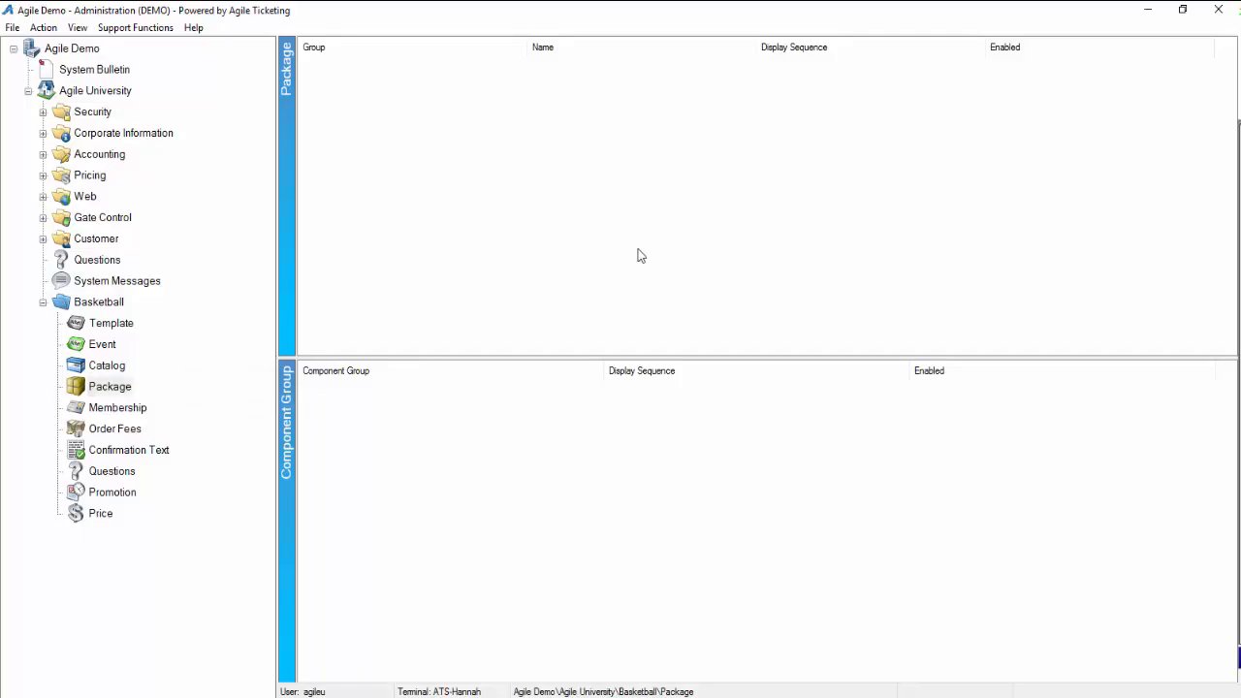
left_click_drag(340, 127, 613, 71)
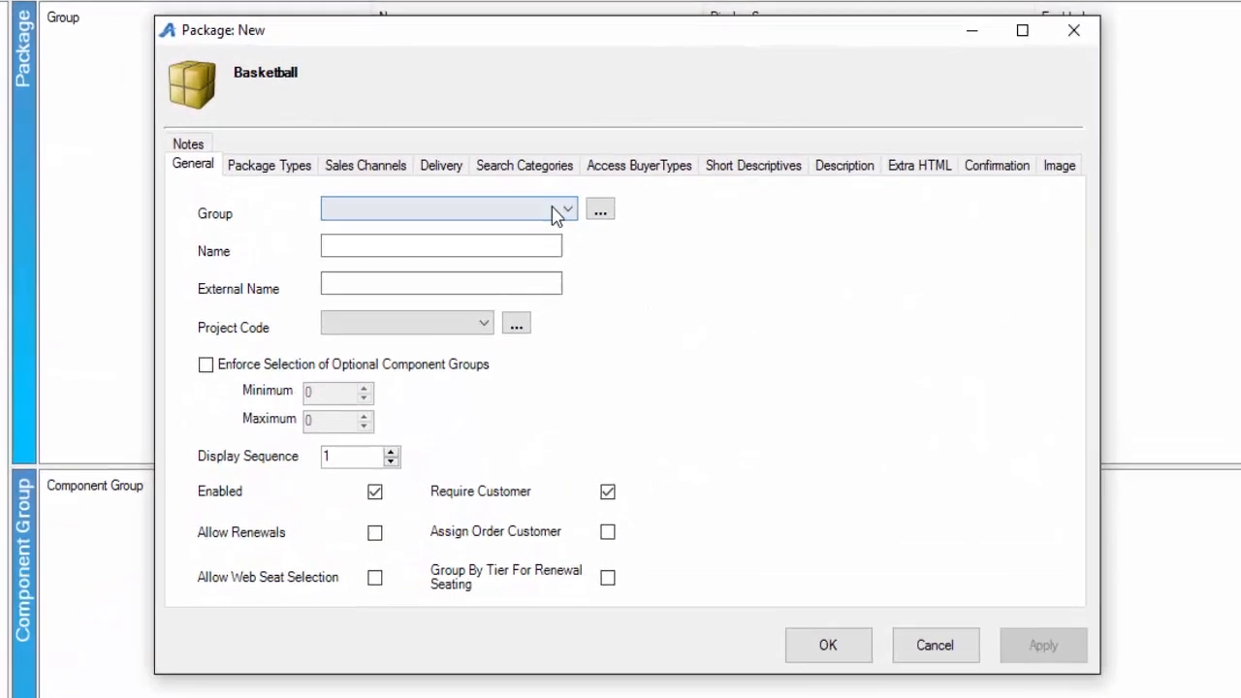
left_click(653, 189)
left_click(652, 189)
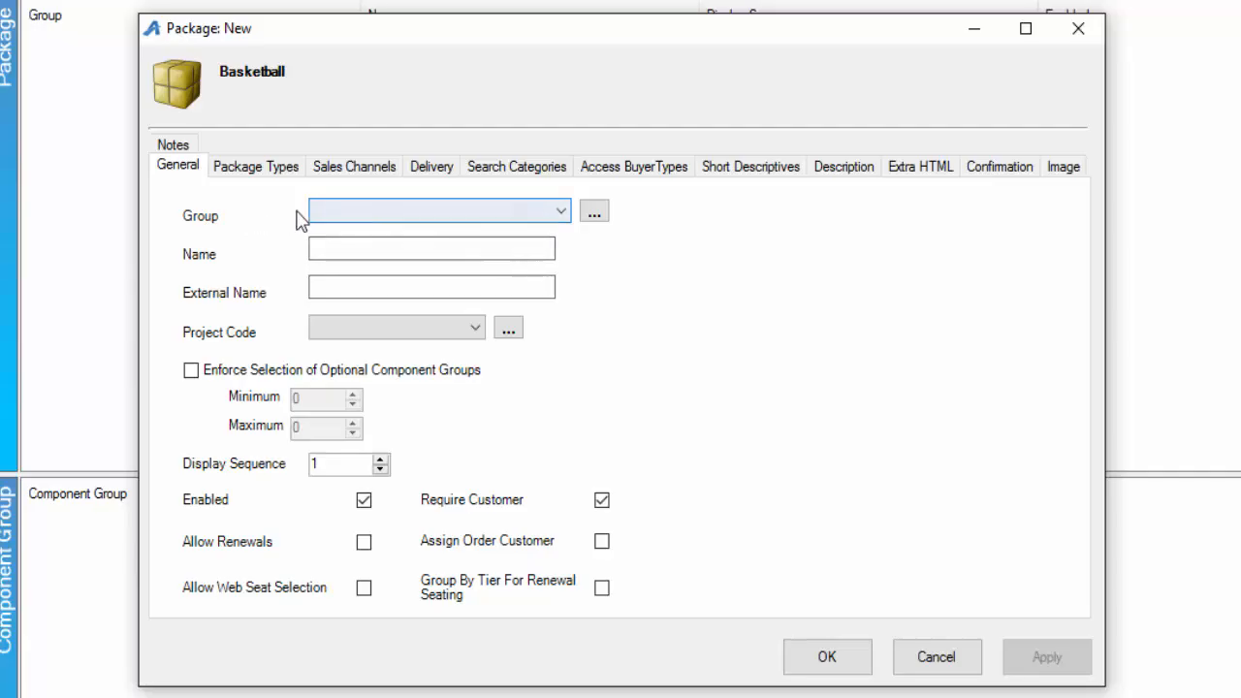
- Create a "Men's Basketball" package group and assign it to the new package
left_click(595, 212)
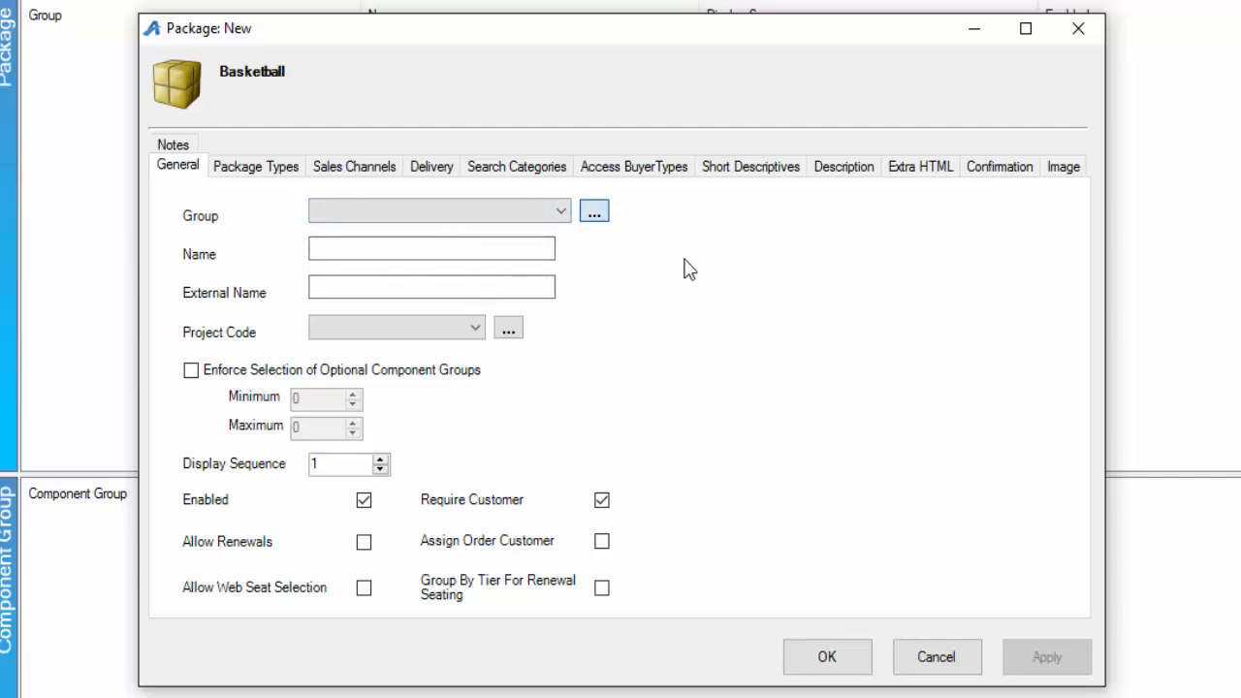
left_click_drag(33, 158, 655, 75)
left_click(379, 206)
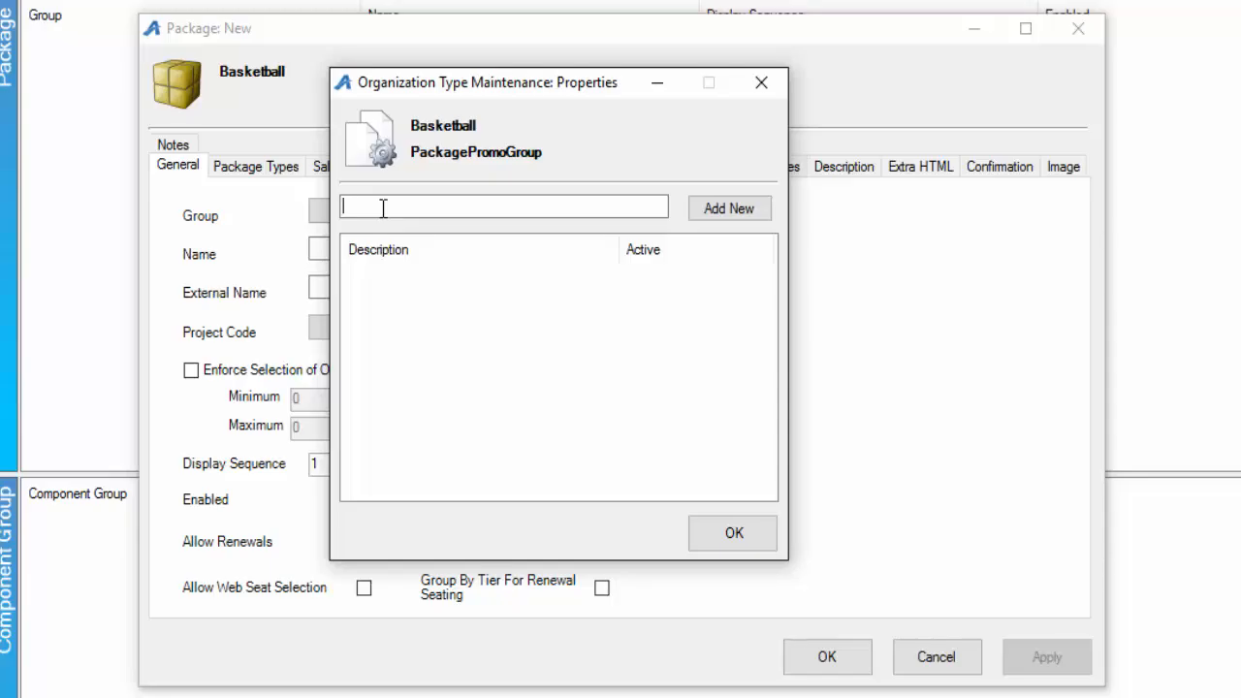
type("Men's Bac")
type("ketball")
left_click(714, 213)
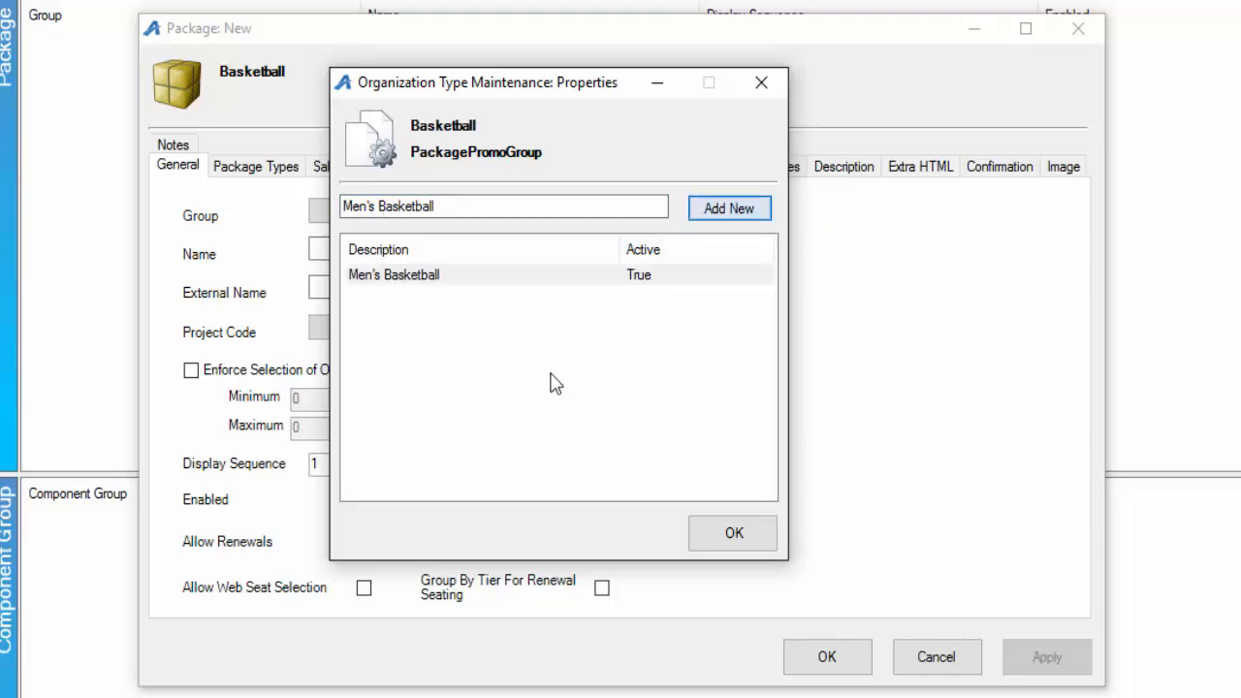
left_click(732, 528)
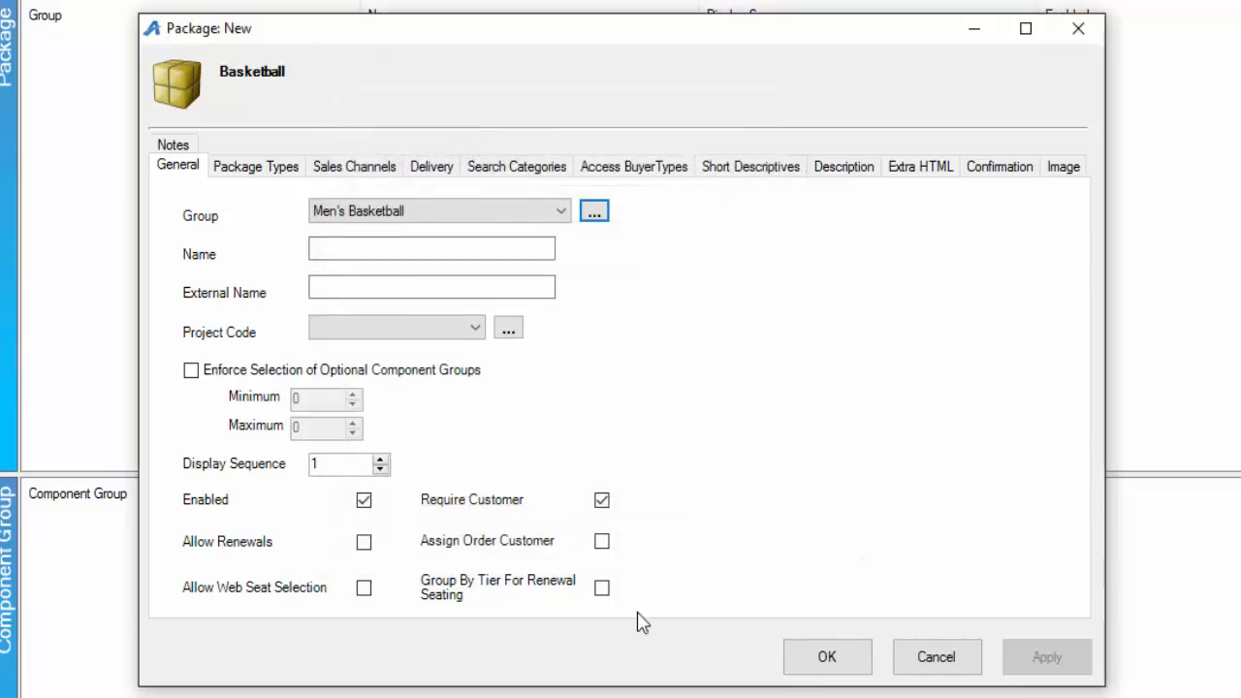
- Name the package "2016-17 Men's Season Package"
left_click(379, 250)
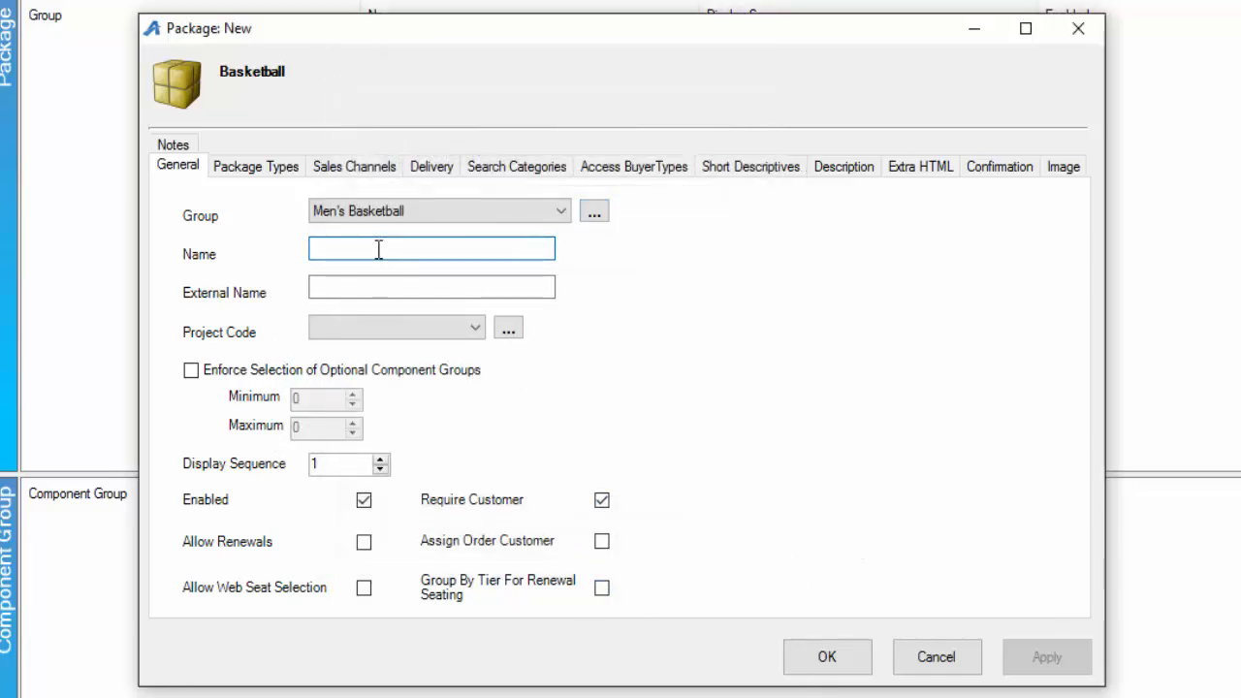
type("201")
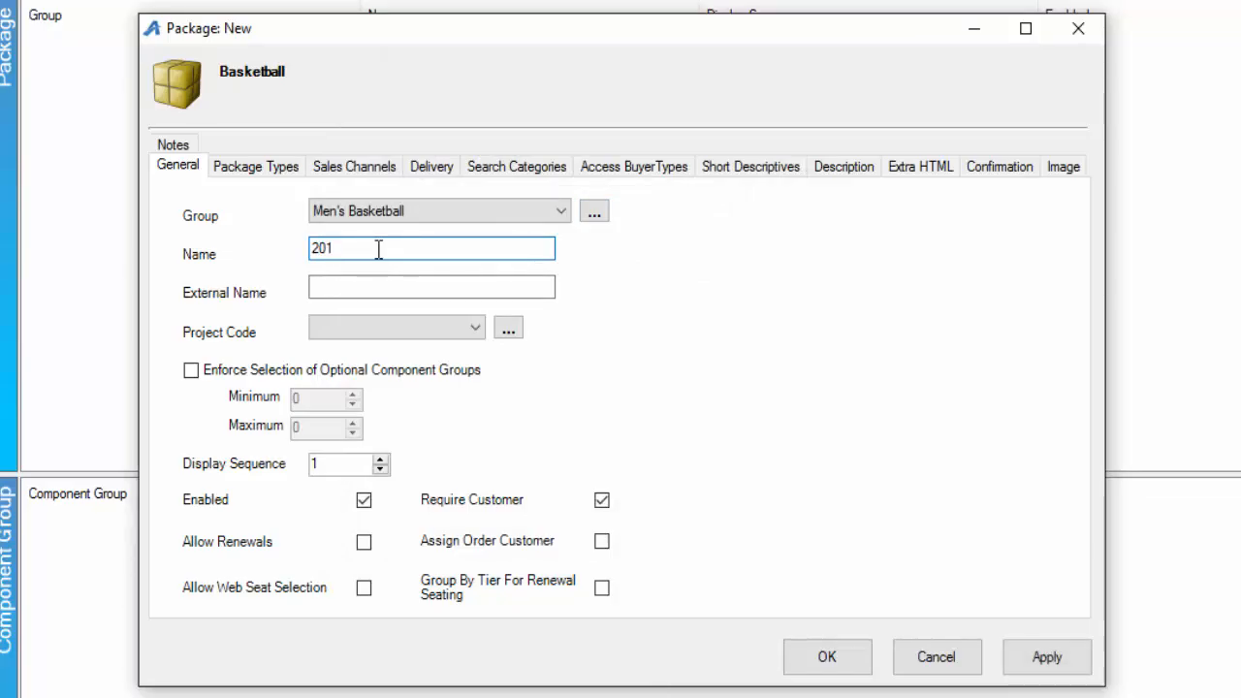
type("6-17 Men's Season Package")
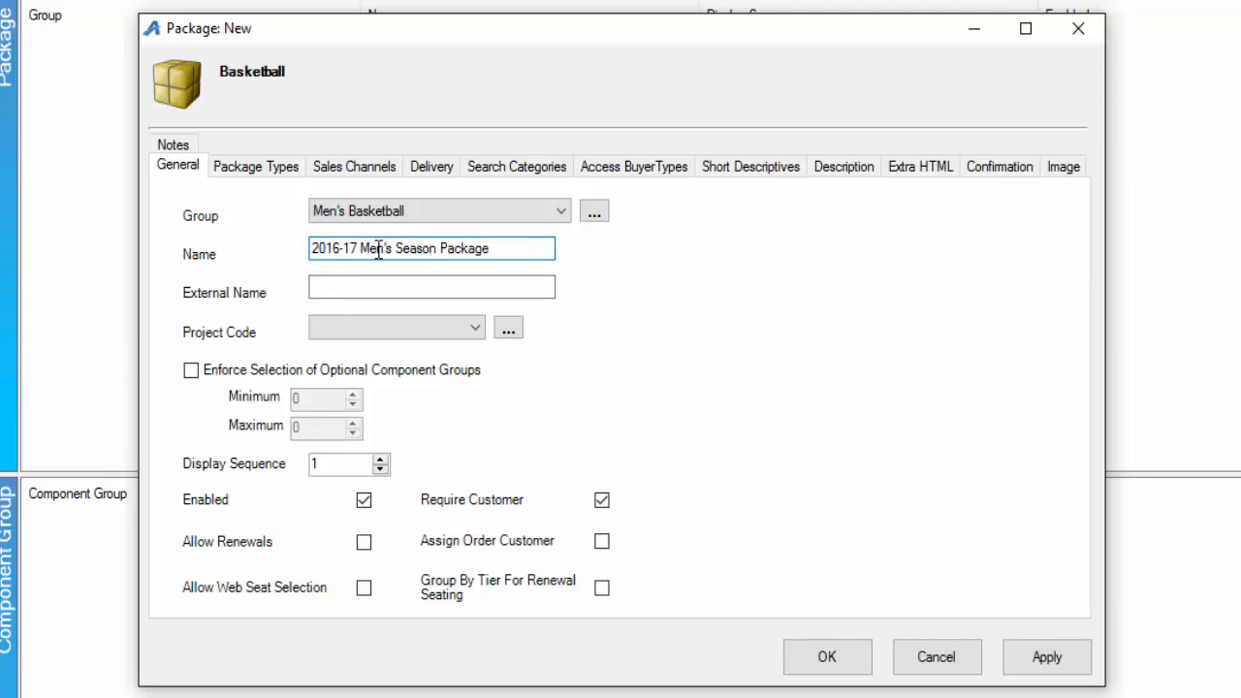
- Copy the package name "2016-17 Men's Season Package" into the External Name field
left_click_drag(543, 249, 287, 254)
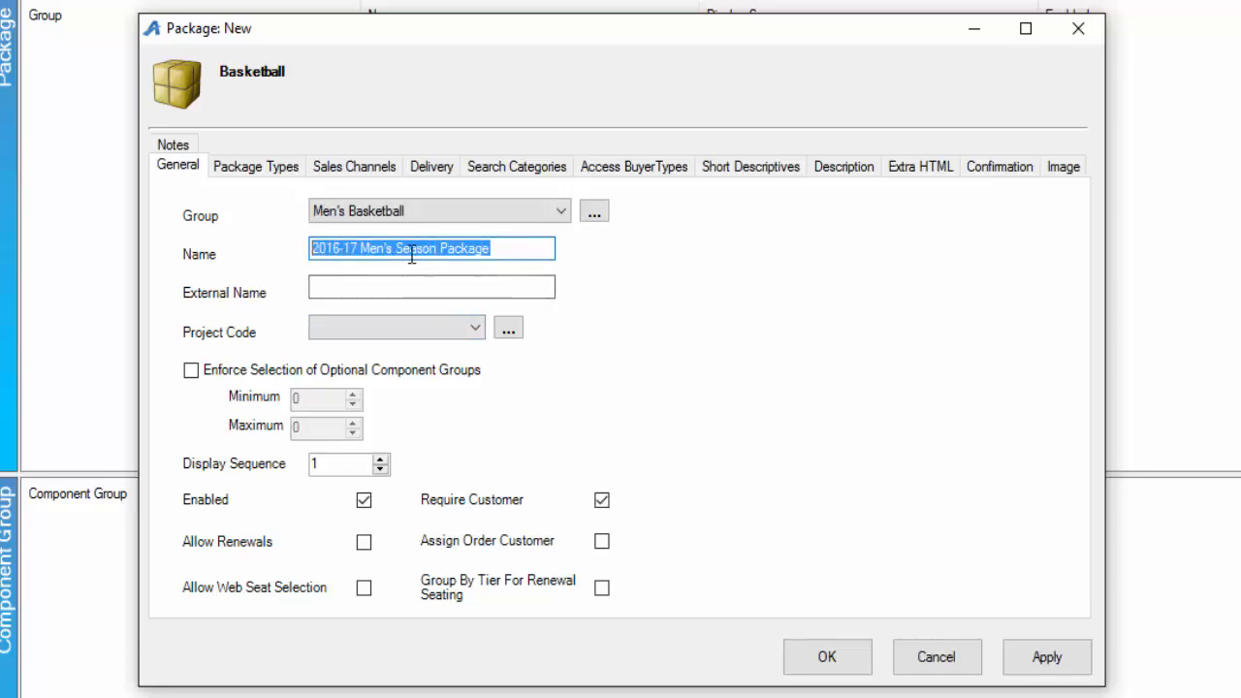
right_click(411, 254)
left_click(466, 323)
left_click(344, 289)
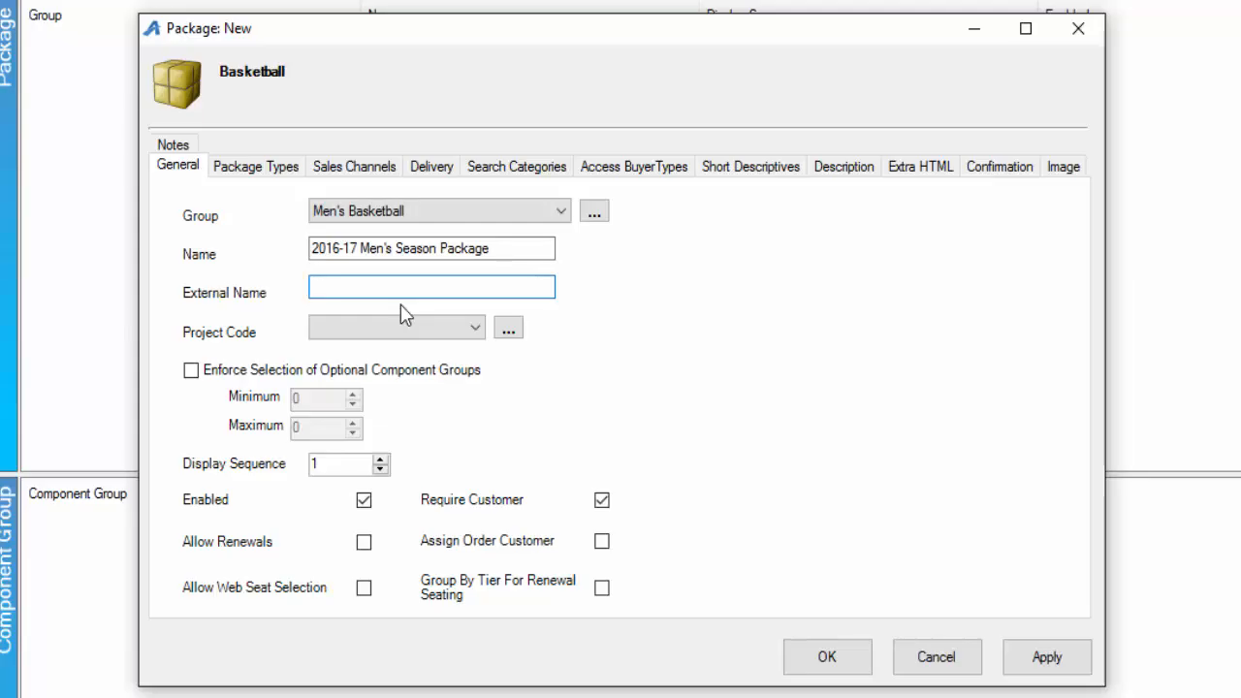
key("ctrl+v")
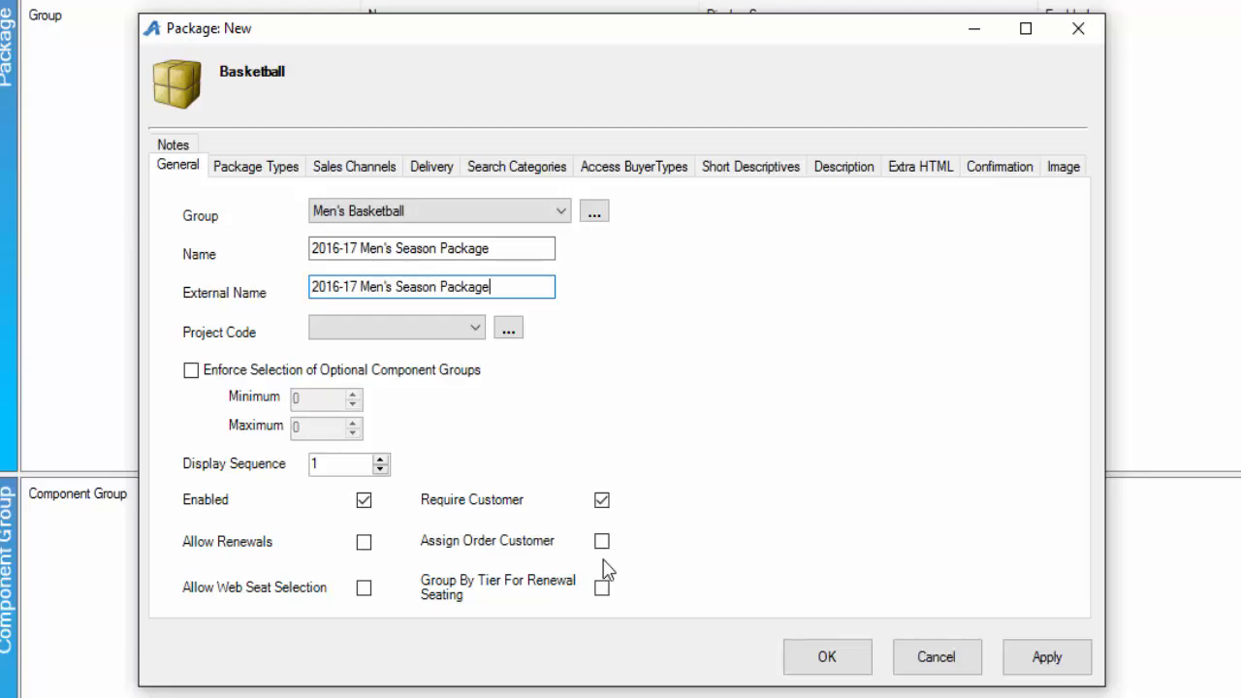
- Save the new package and start adding a package type to it
left_click(250, 169)
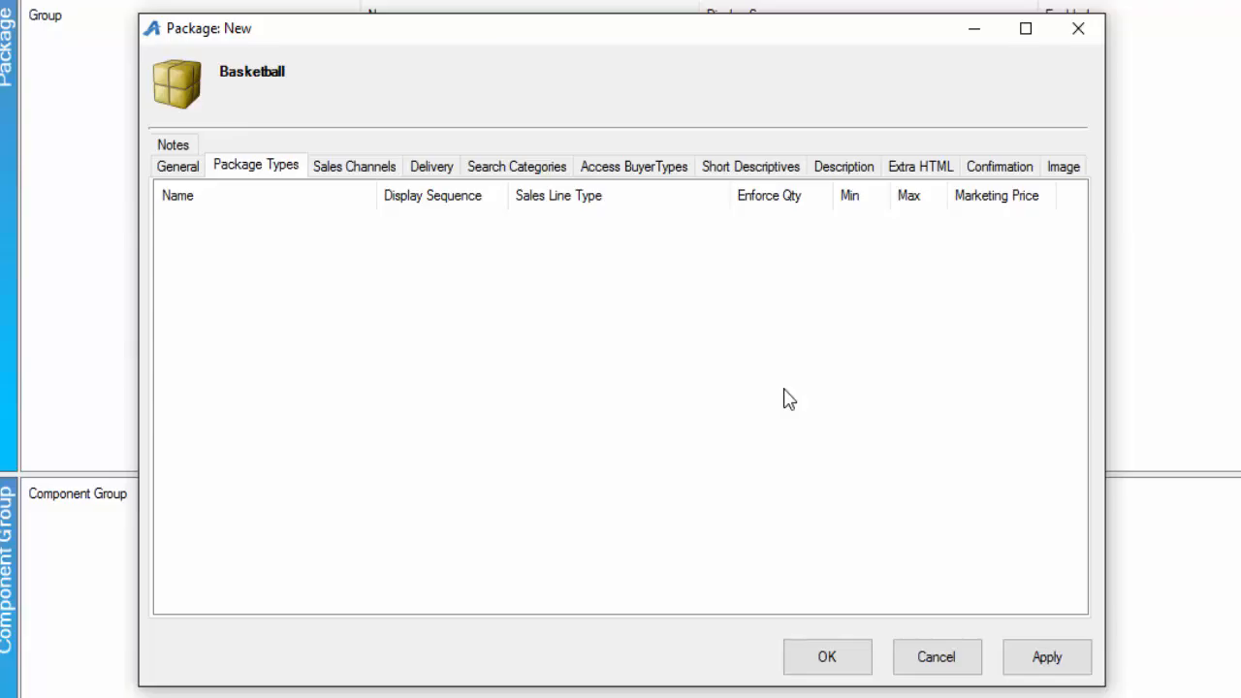
left_click(1047, 658)
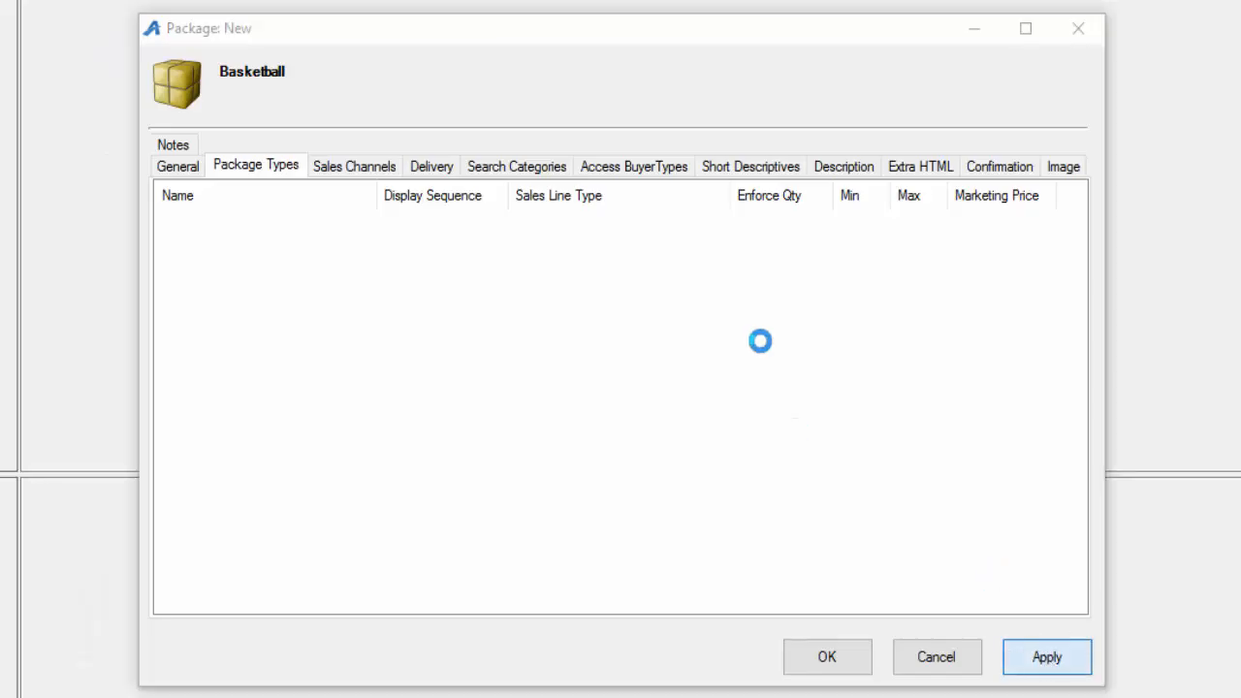
right_click(207, 248)
left_click(274, 267)
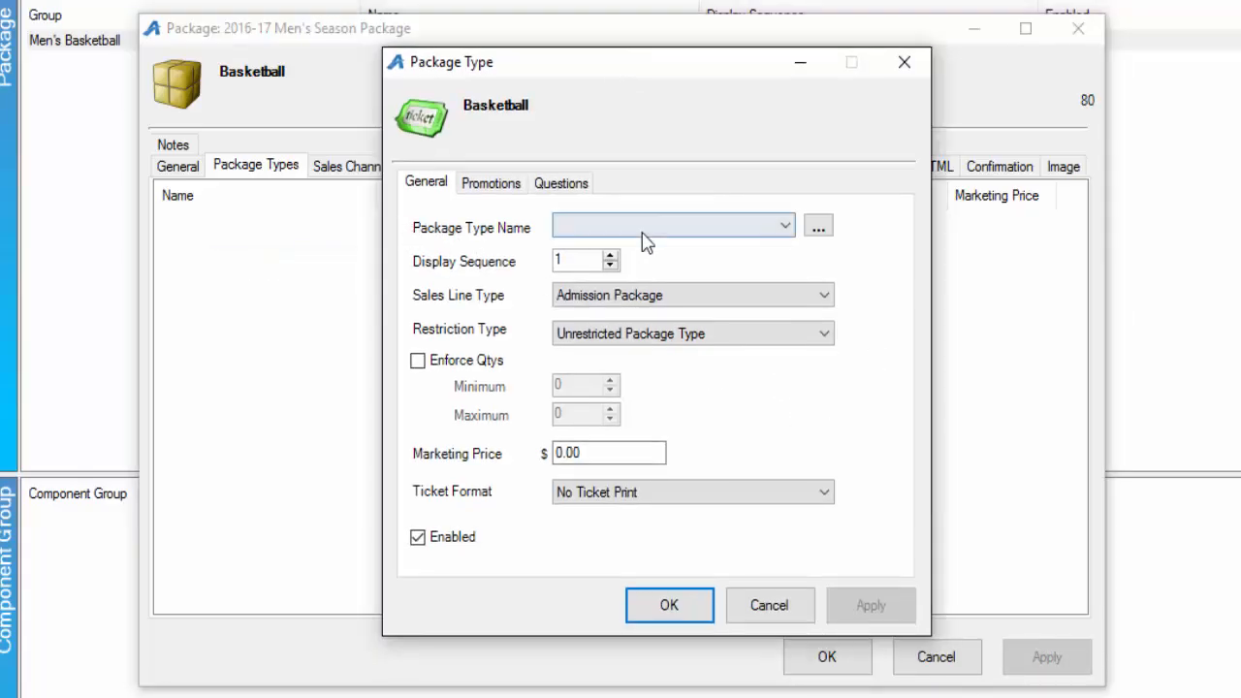
left_click(762, 231)
left_click(761, 231)
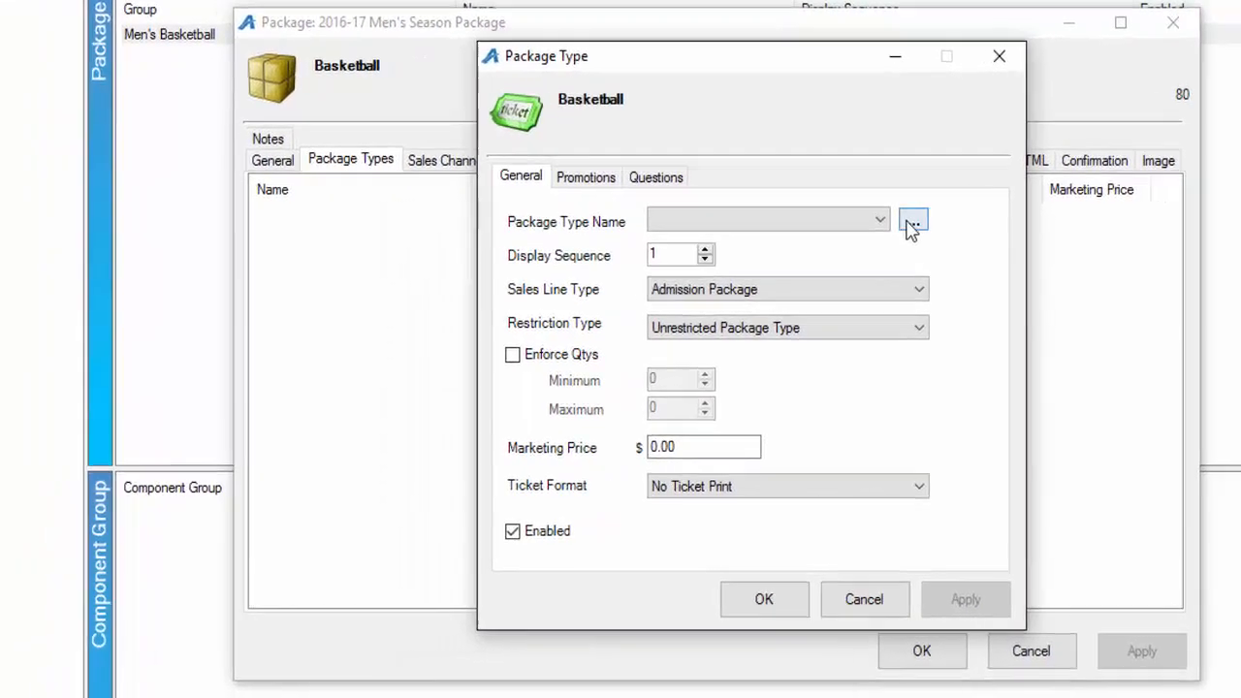
- Add "Regular Adult" to the organization's list of package type names
left_click(819, 226)
left_click(248, 324)
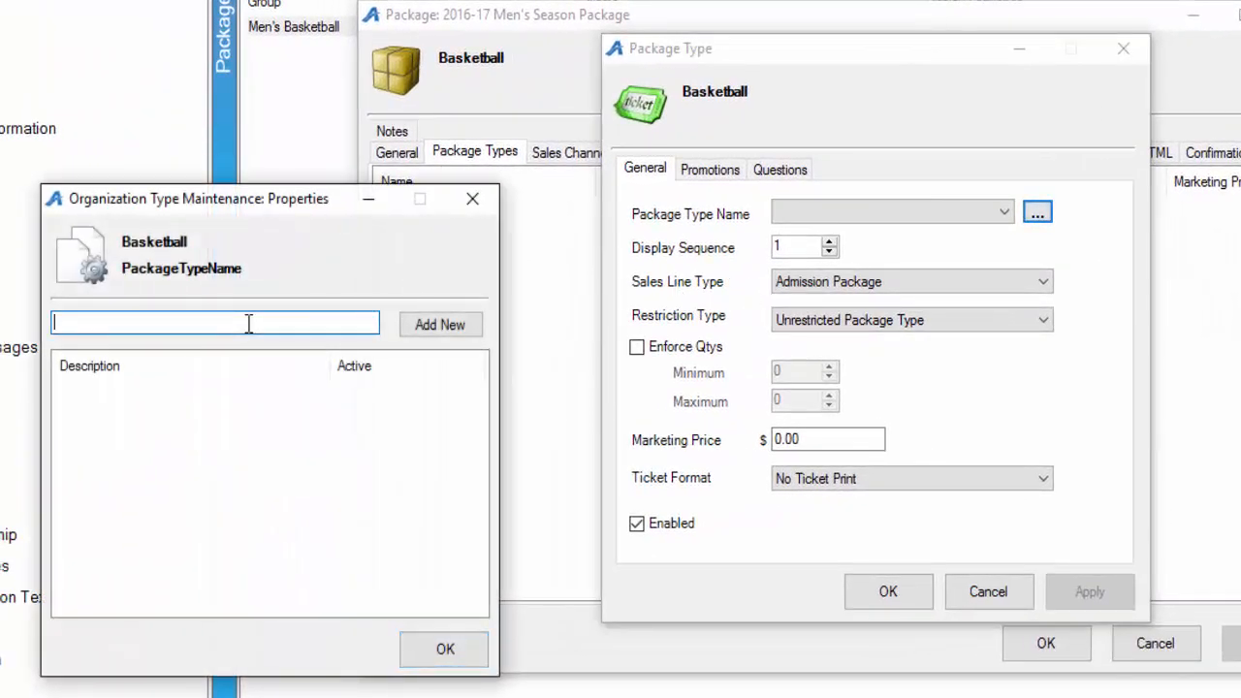
type("Regular Adult")
left_click(460, 328)
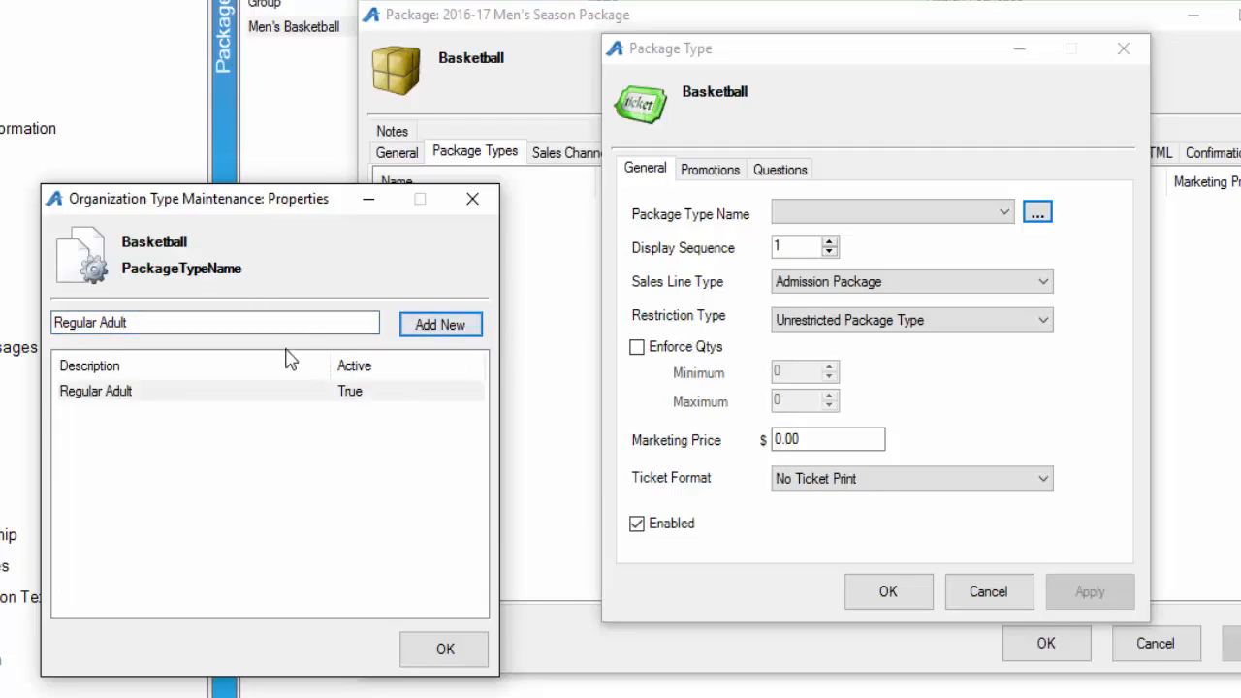
- Add "Regular Child" as another entry in the package type name list
left_click_drag(261, 325, 13, 299)
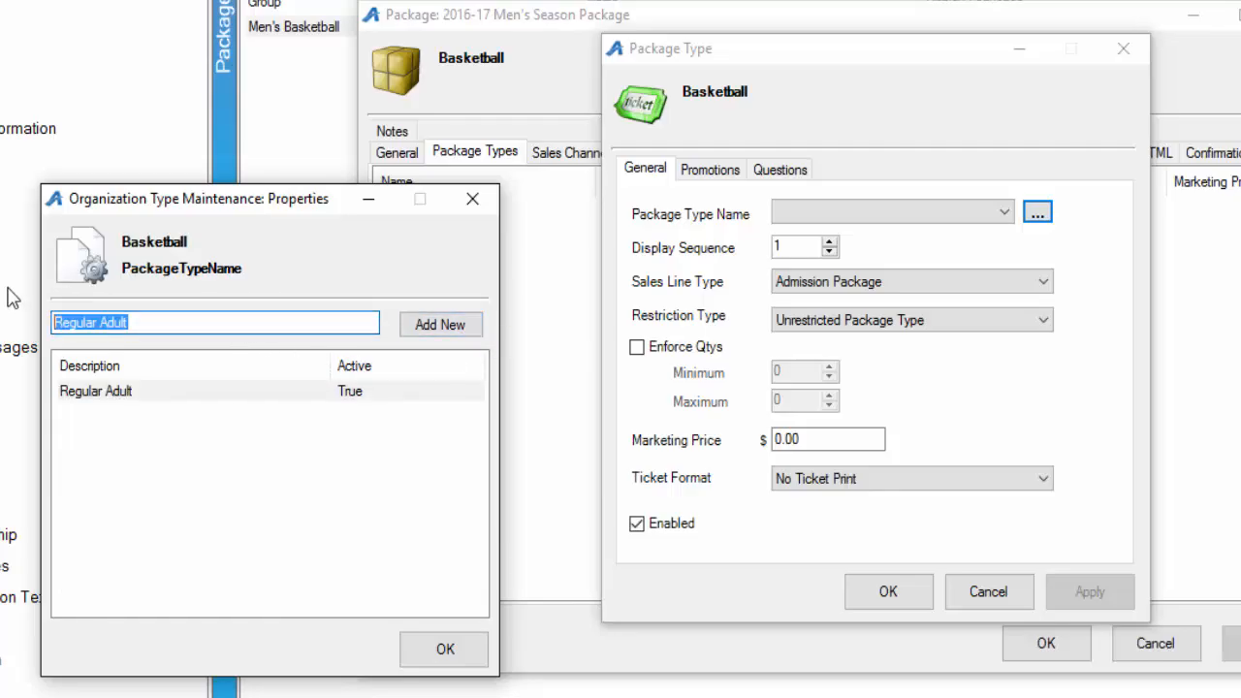
key("BackSpace")
type("R")
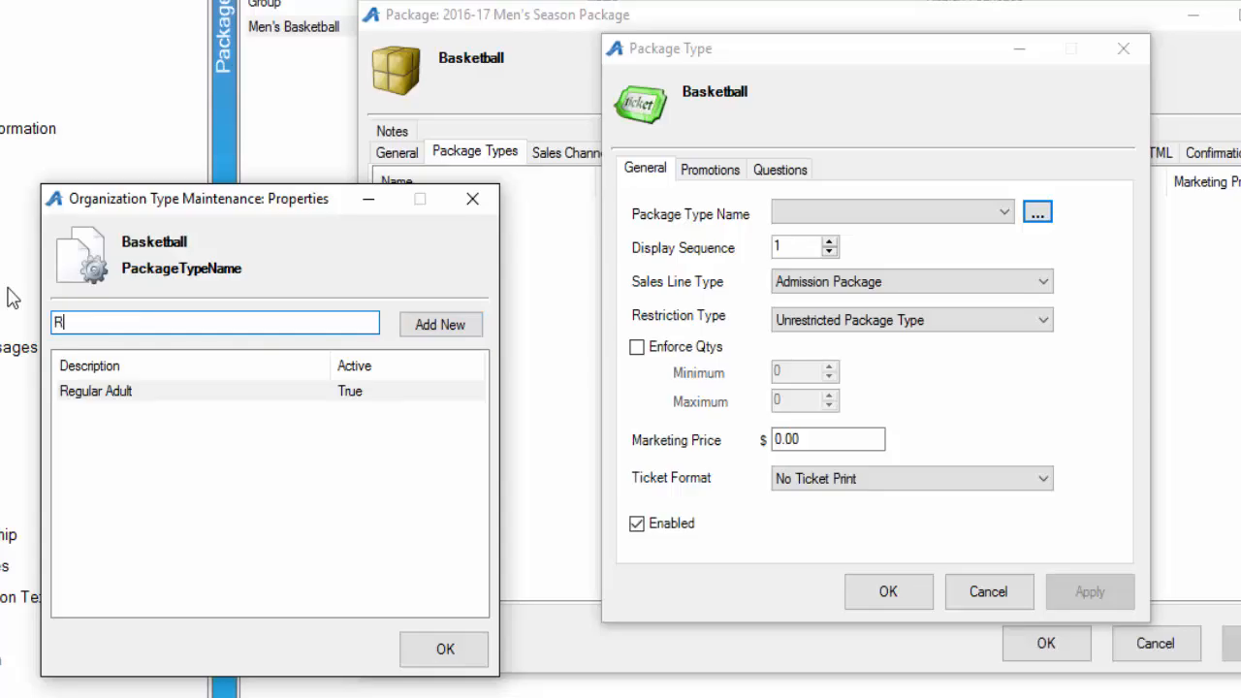
type("egular Child")
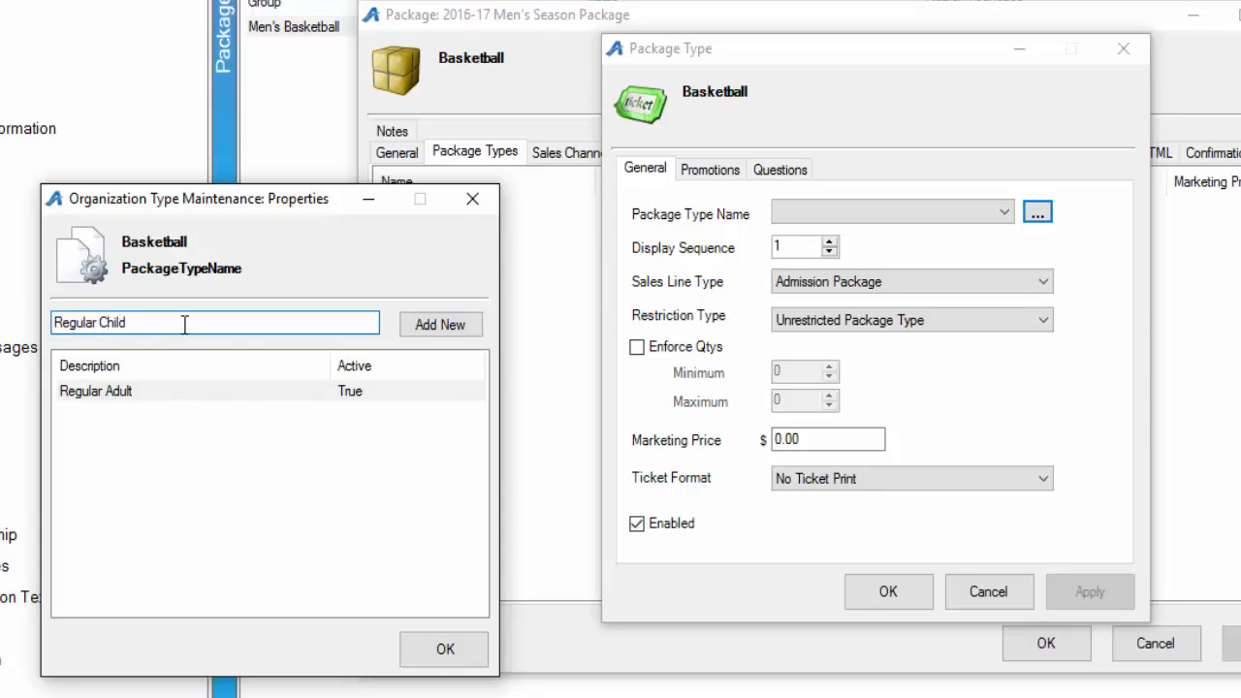
left_click(442, 332)
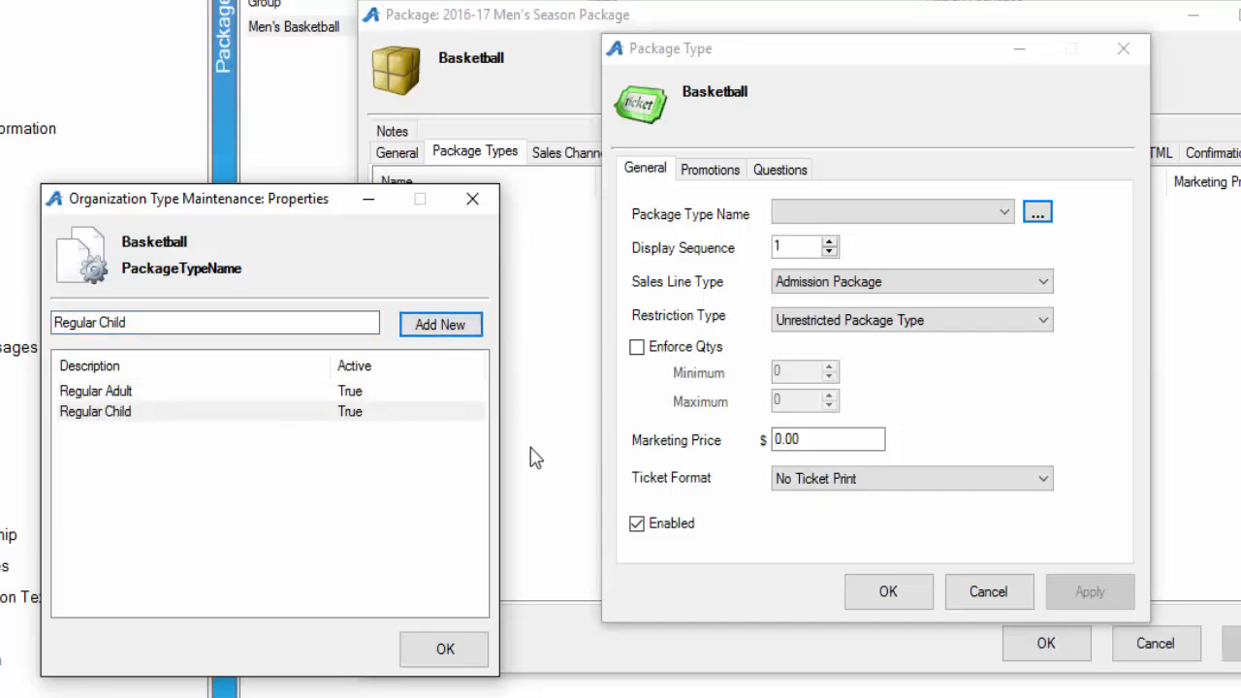
- Use Regular Adult as the package type name and set its marketing price to $150.00
left_click(94, 391)
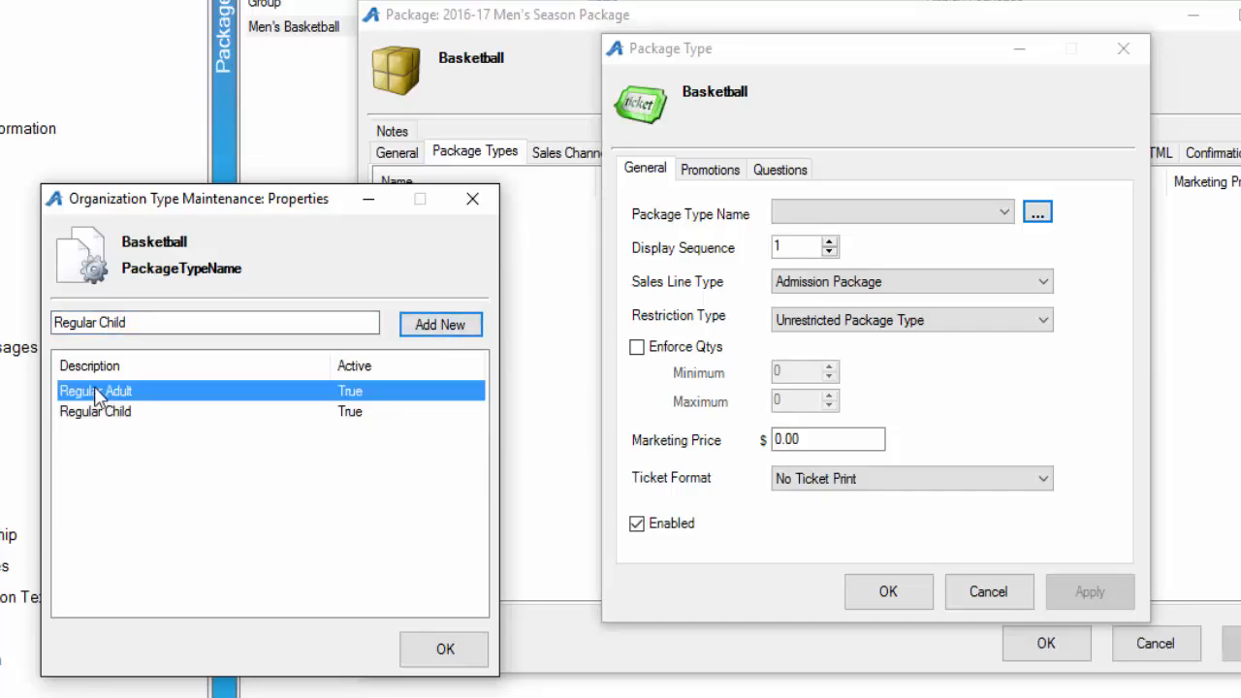
left_click(331, 648)
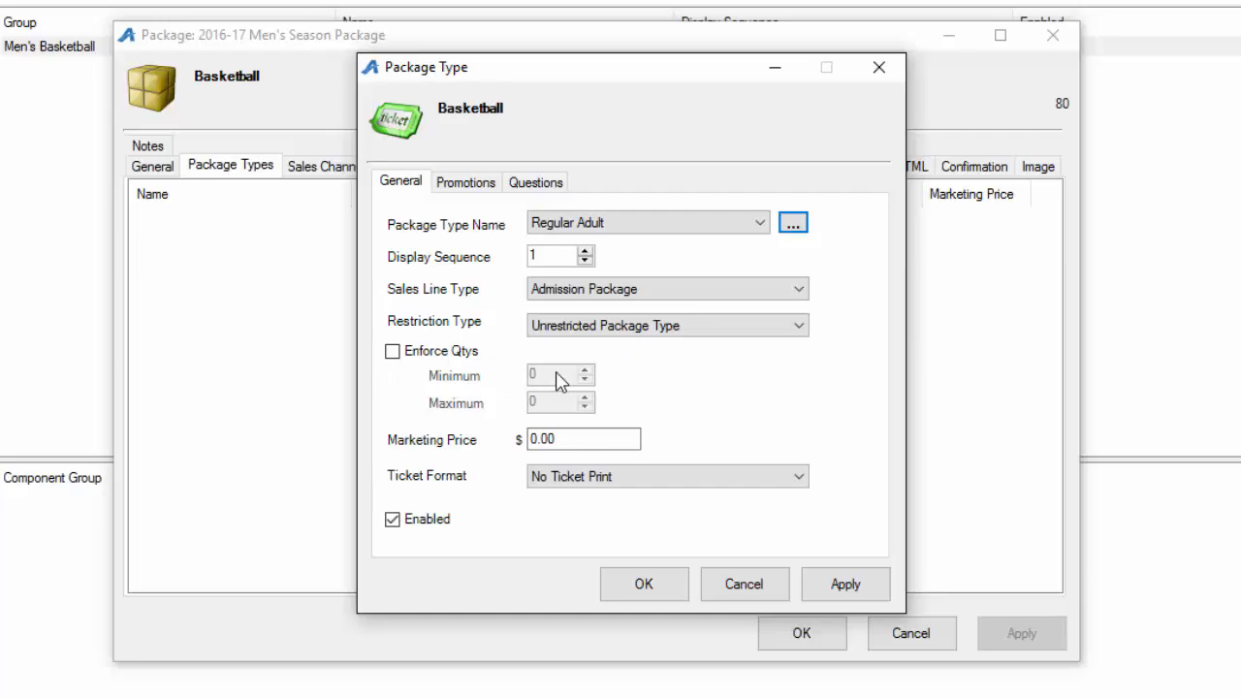
double_click(574, 439)
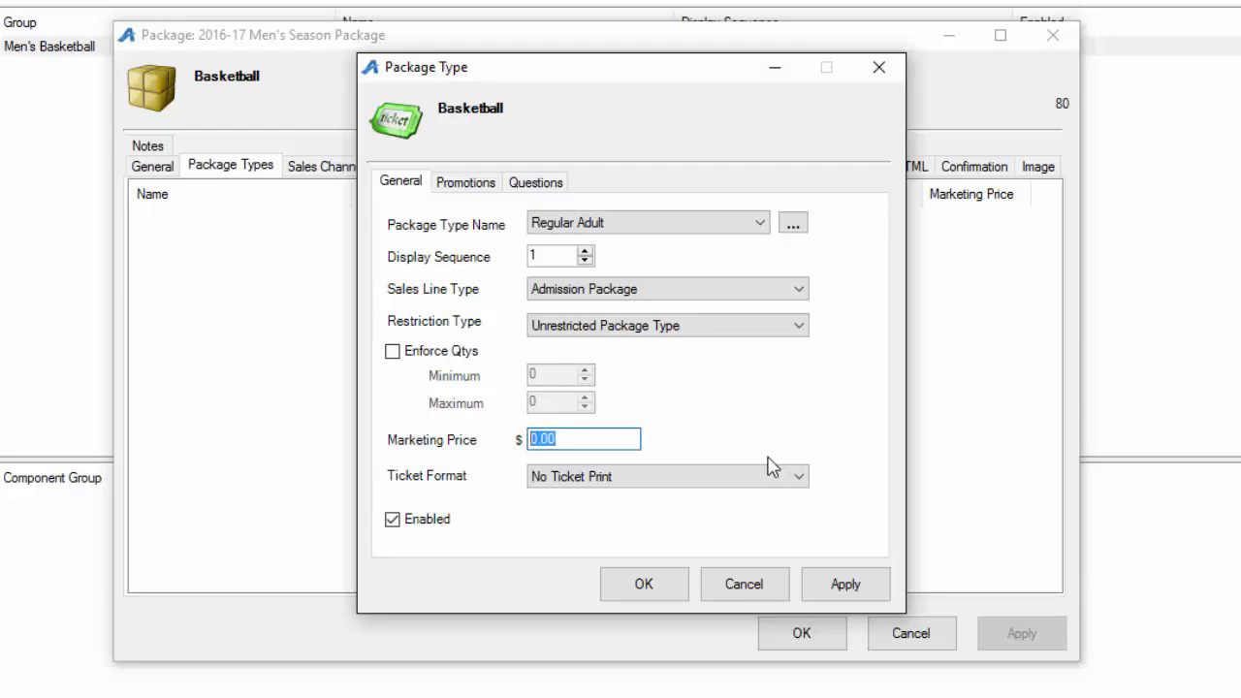
type("150.00")
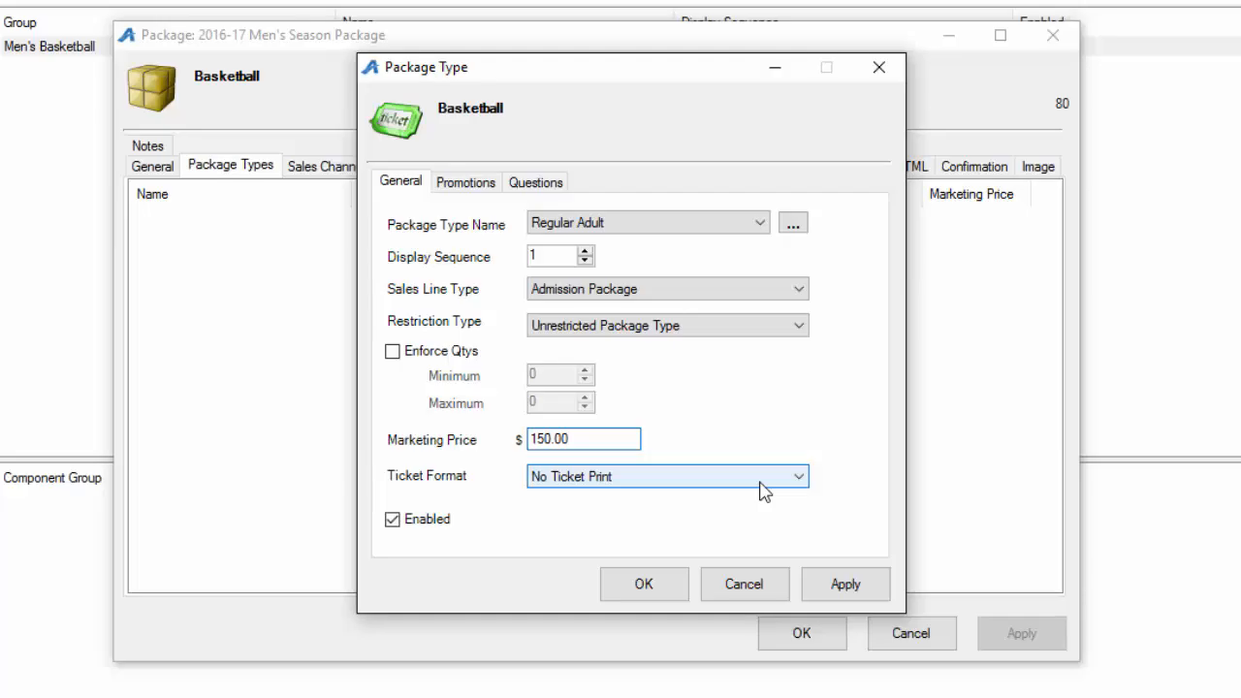
- Check the promotions and questions of the Regular Adult package type, and save it to the package
left_click(468, 188)
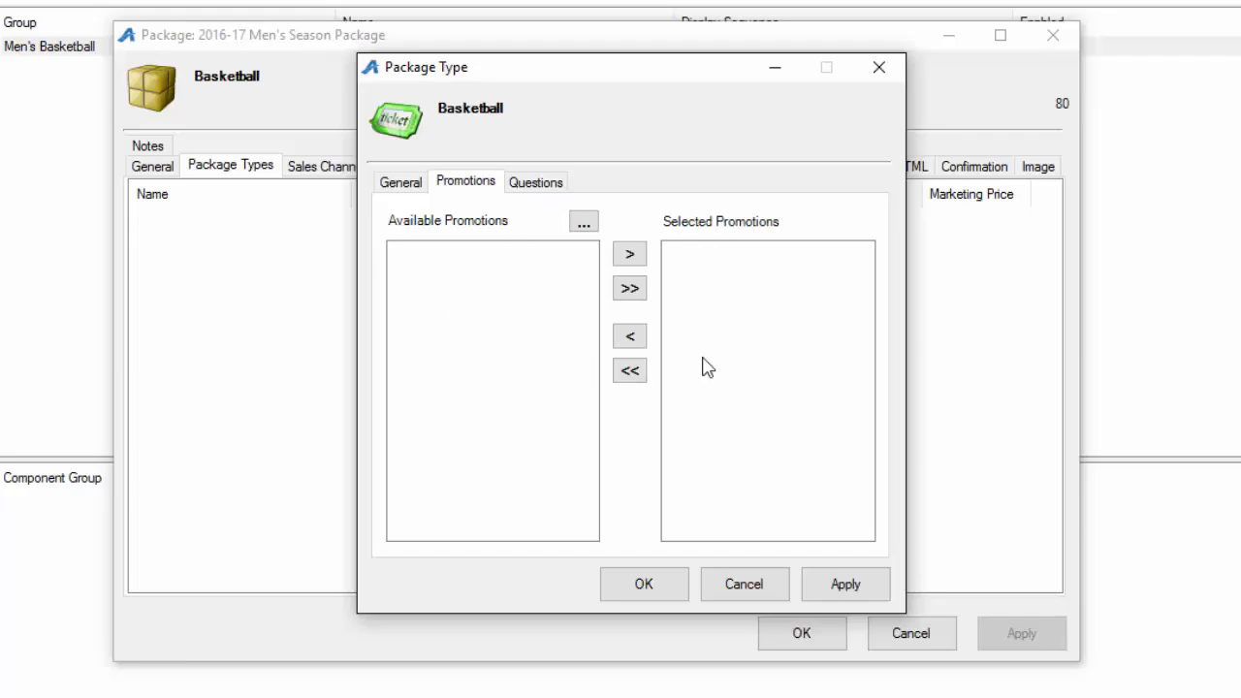
left_click(537, 186)
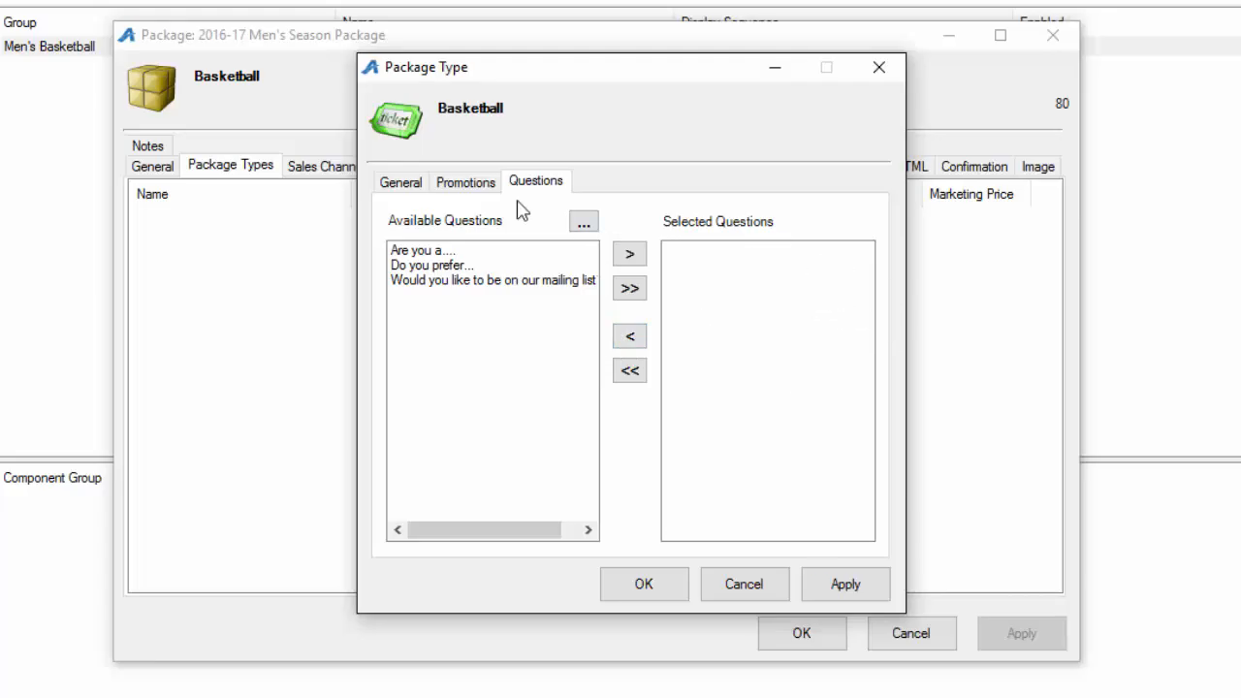
left_click(405, 184)
left_click(847, 585)
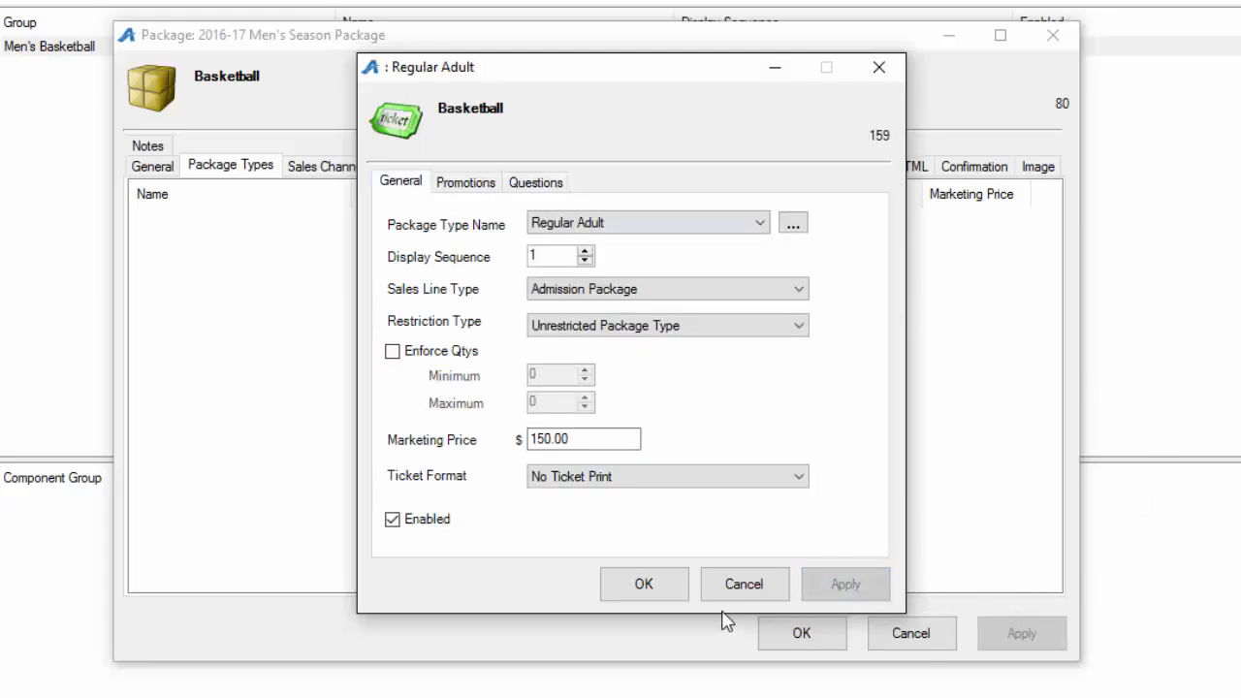
left_click(646, 592)
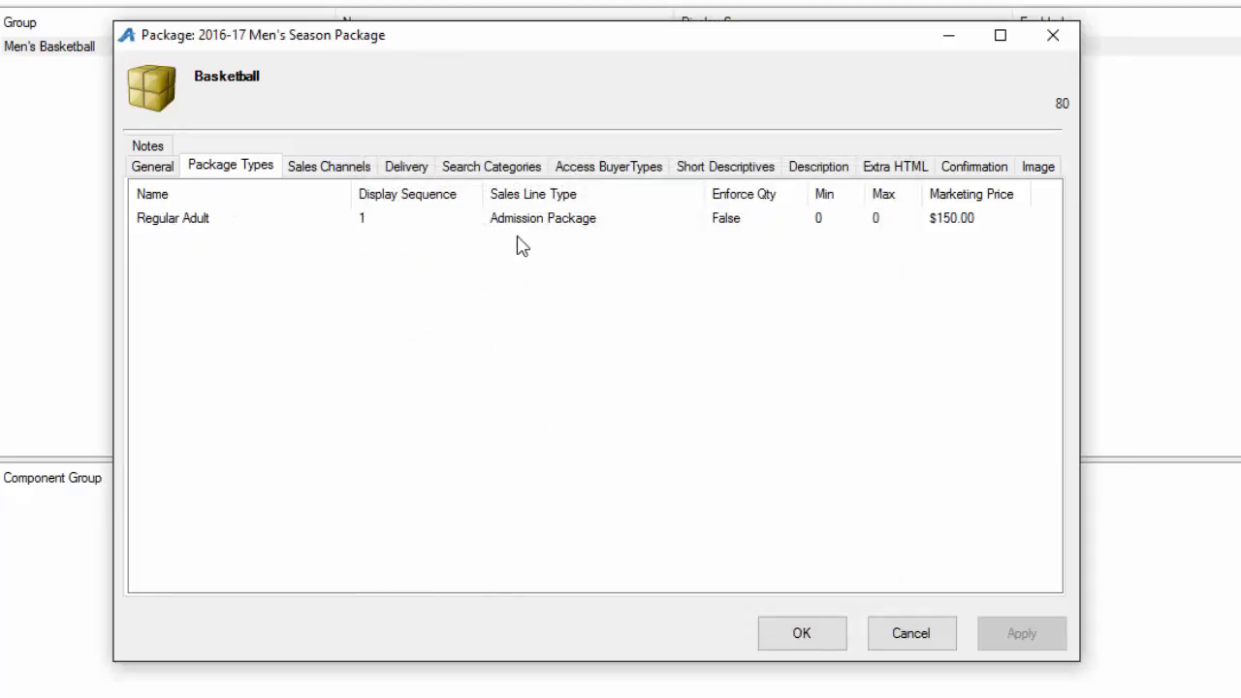
- Look over the package's sales channels, and enable E-Delivery as a delivery method with 999 start days
left_click(349, 175)
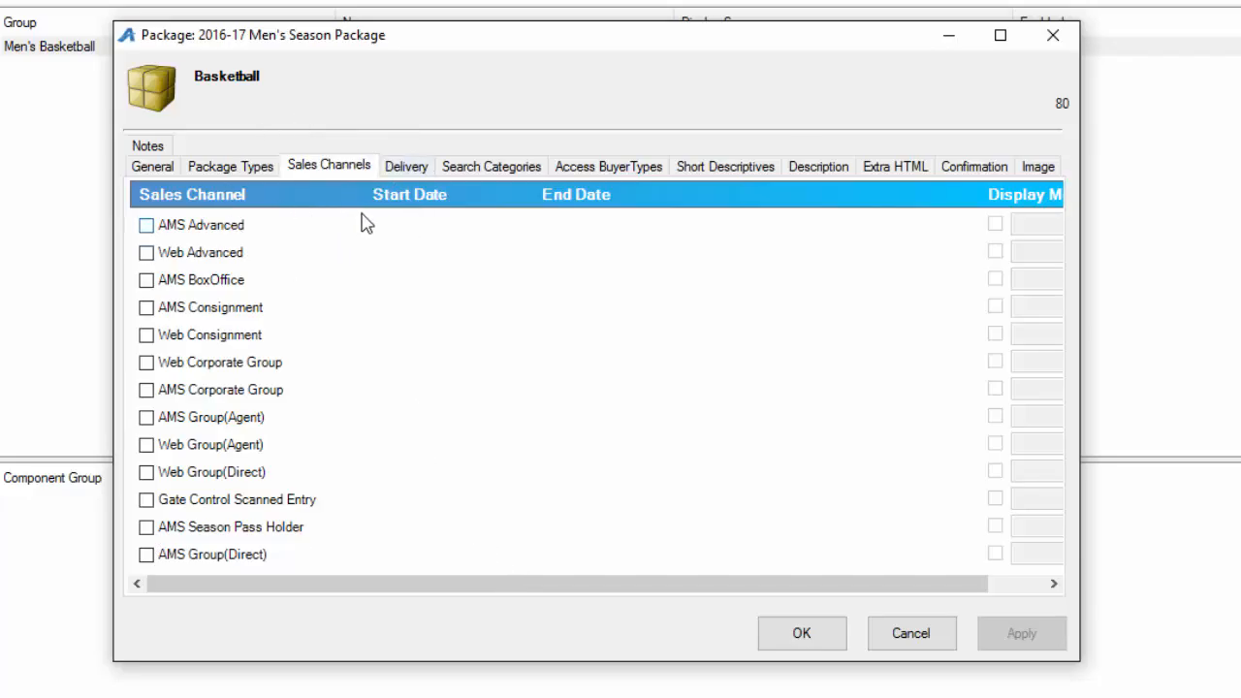
left_click(406, 168)
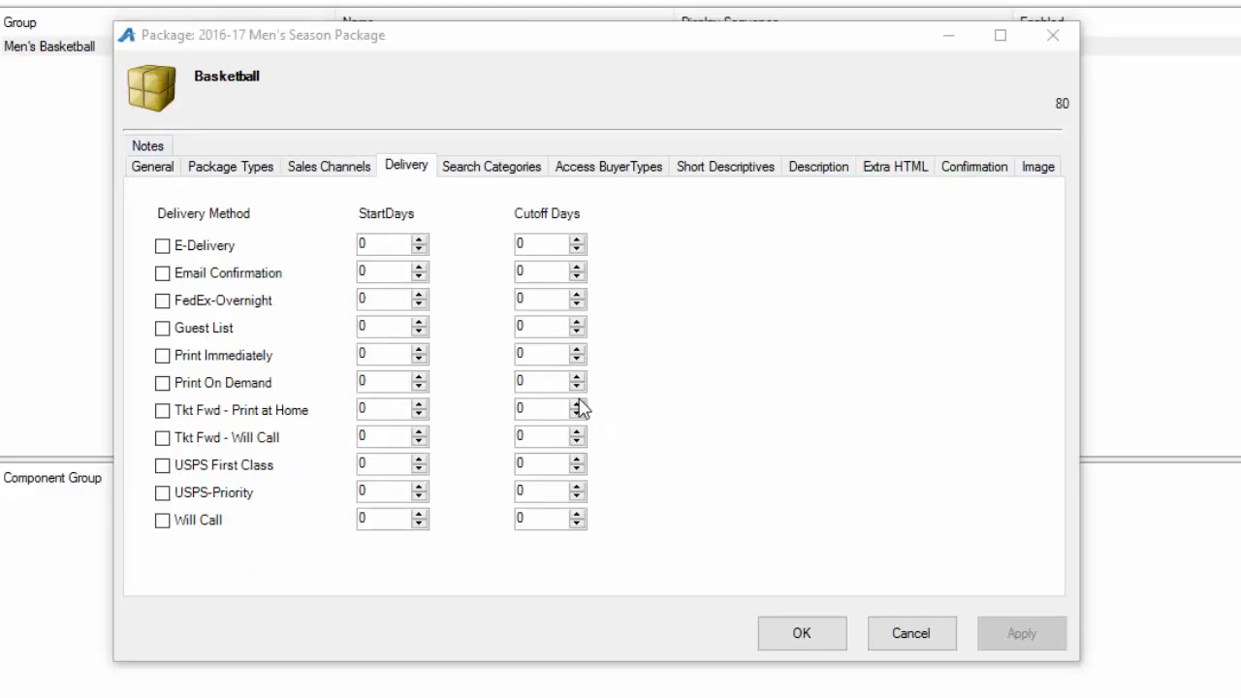
left_click(162, 246)
key("Tab")
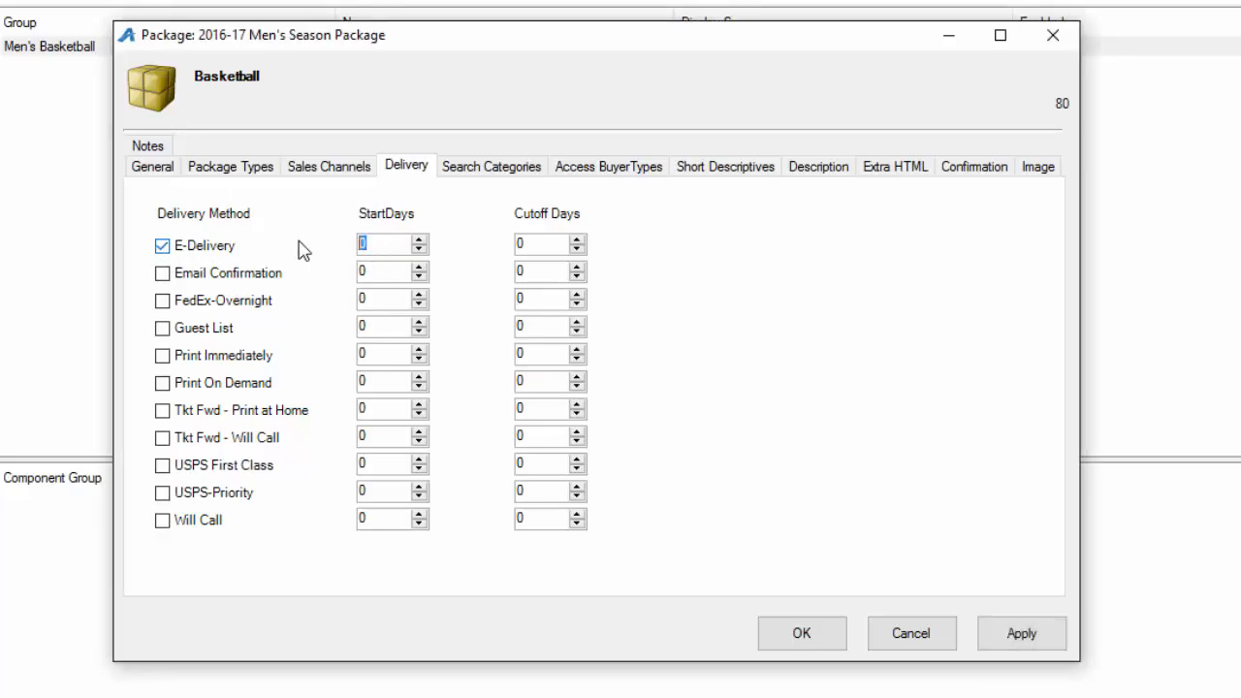
type("999")
- Enable USPS First Class delivery with 999 start days and 10 cutoff days, and save the package
left_click(162, 467)
double_click(386, 464)
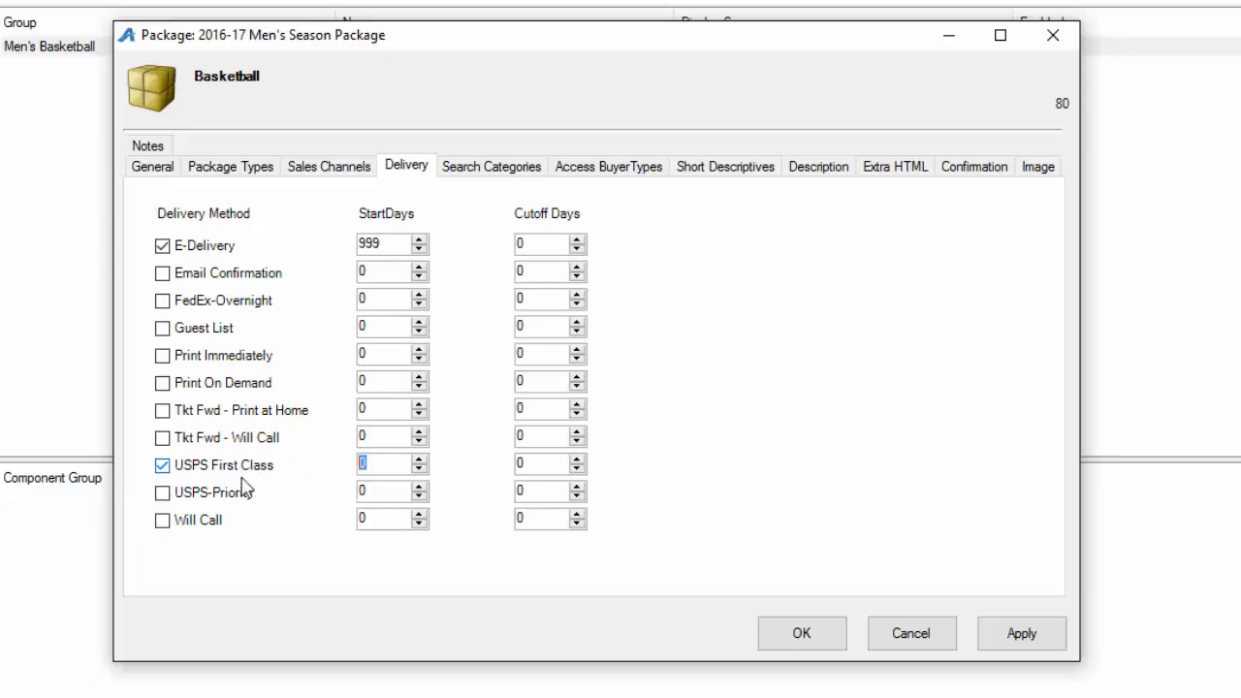
type("999")
double_click(525, 464)
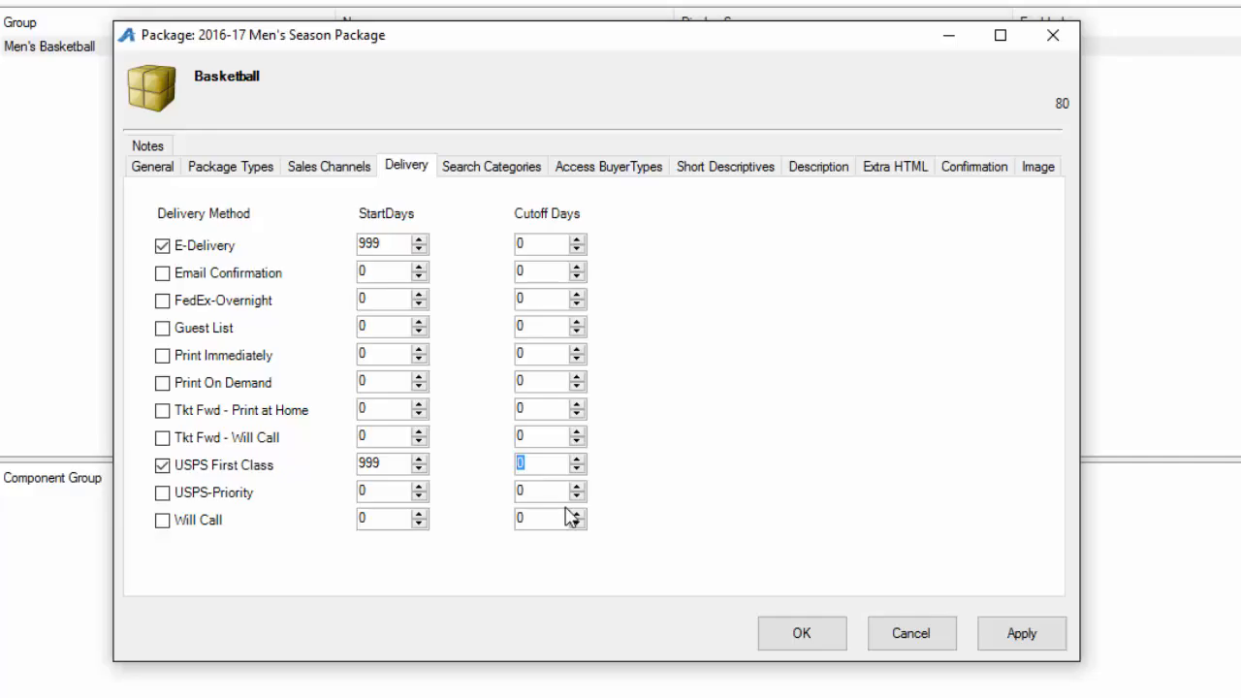
type("10")
left_click(1034, 643)
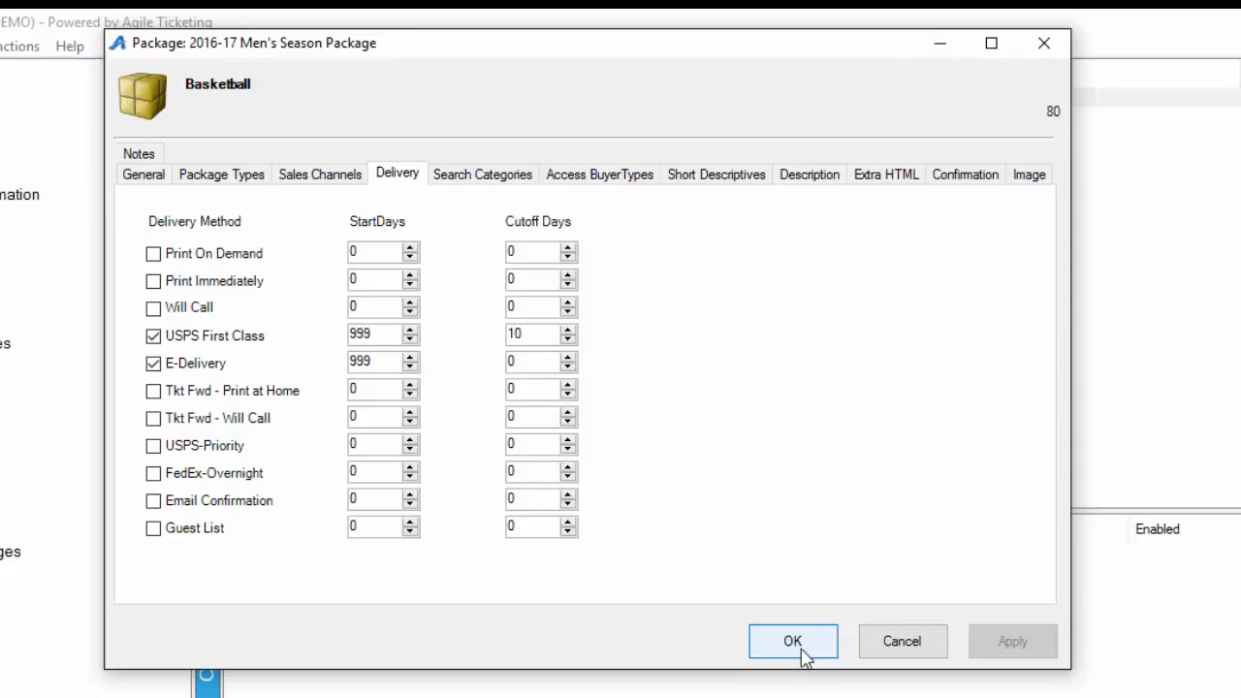
left_click(795, 643)
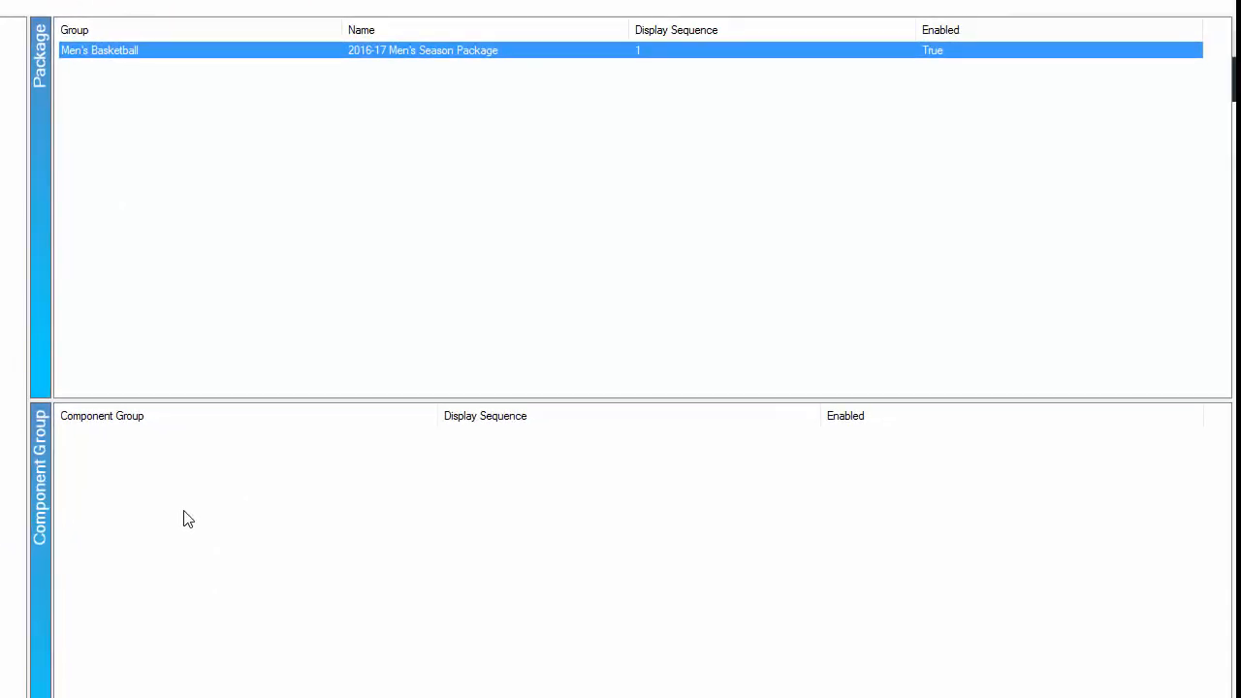
- Create a component group named "Adult Men's Basketball" for the 2016-17 Men's Season Package and save it
left_click(151, 457)
left_click(146, 51)
right_click(104, 465)
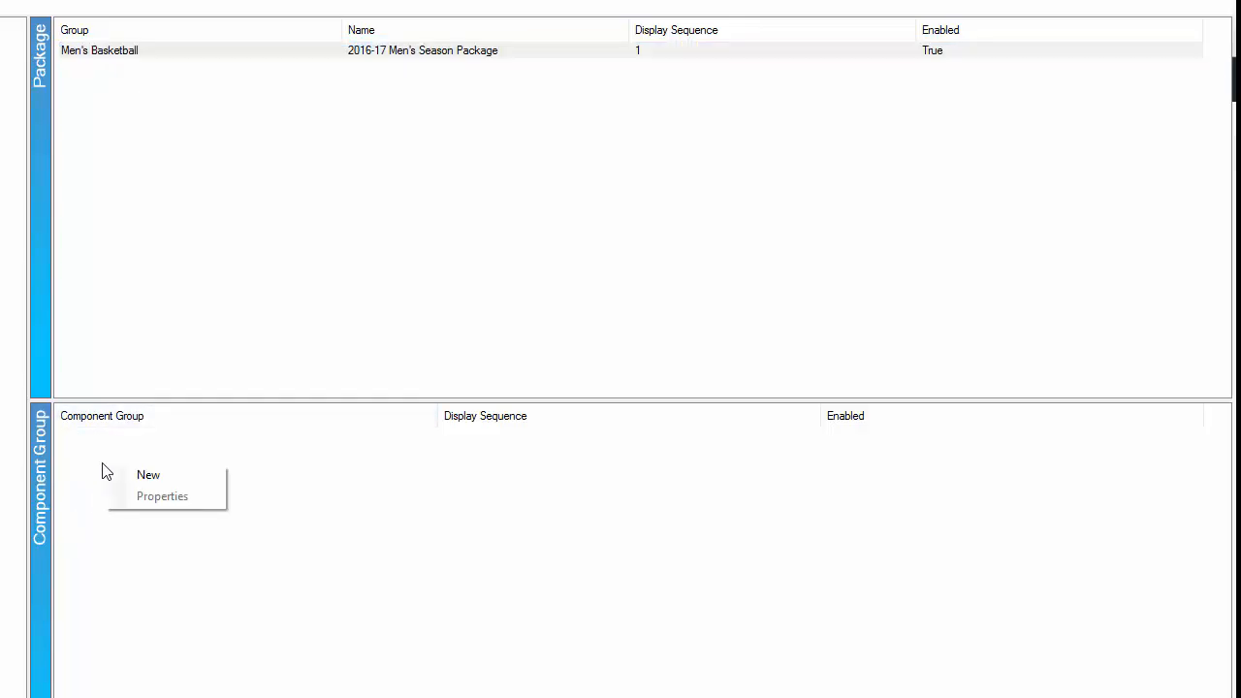
left_click(160, 480)
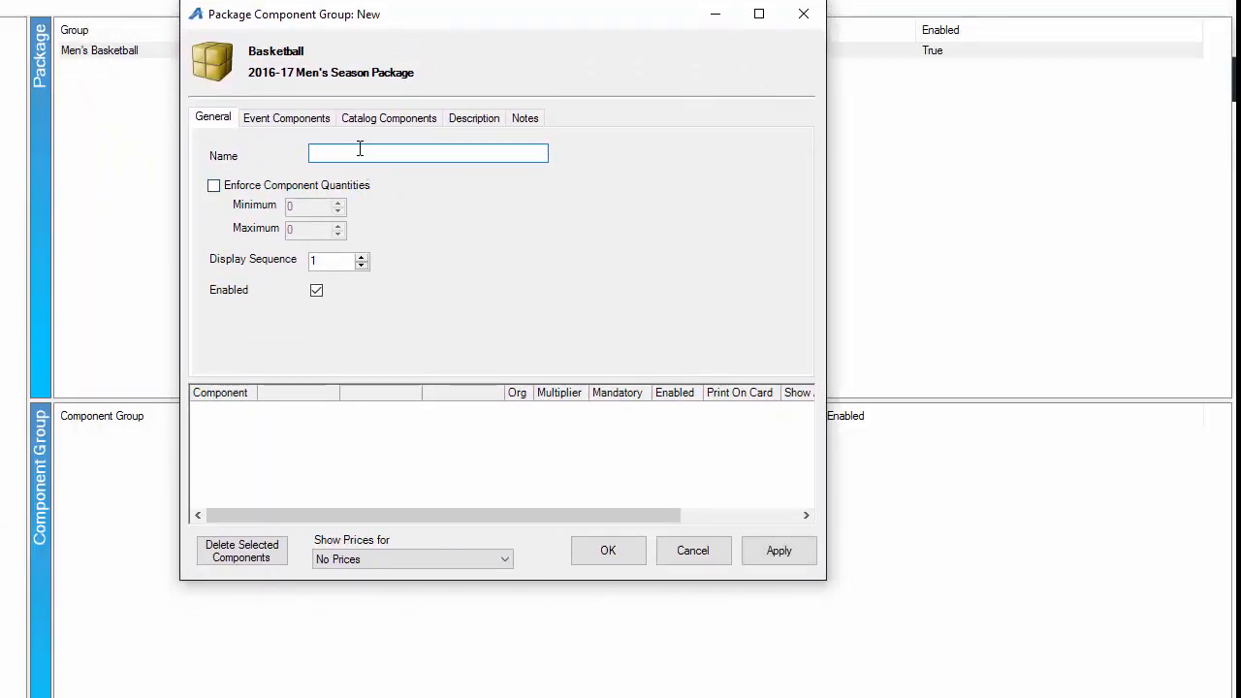
type("Adult Men's Basketball")
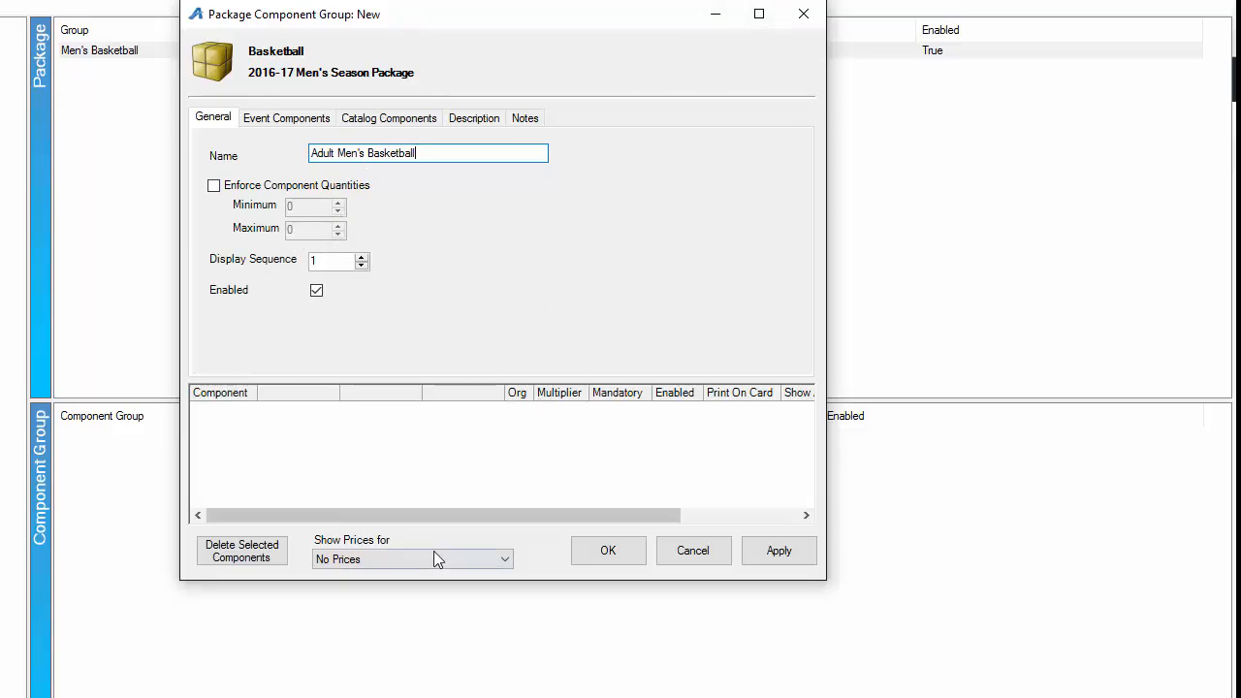
left_click(784, 563)
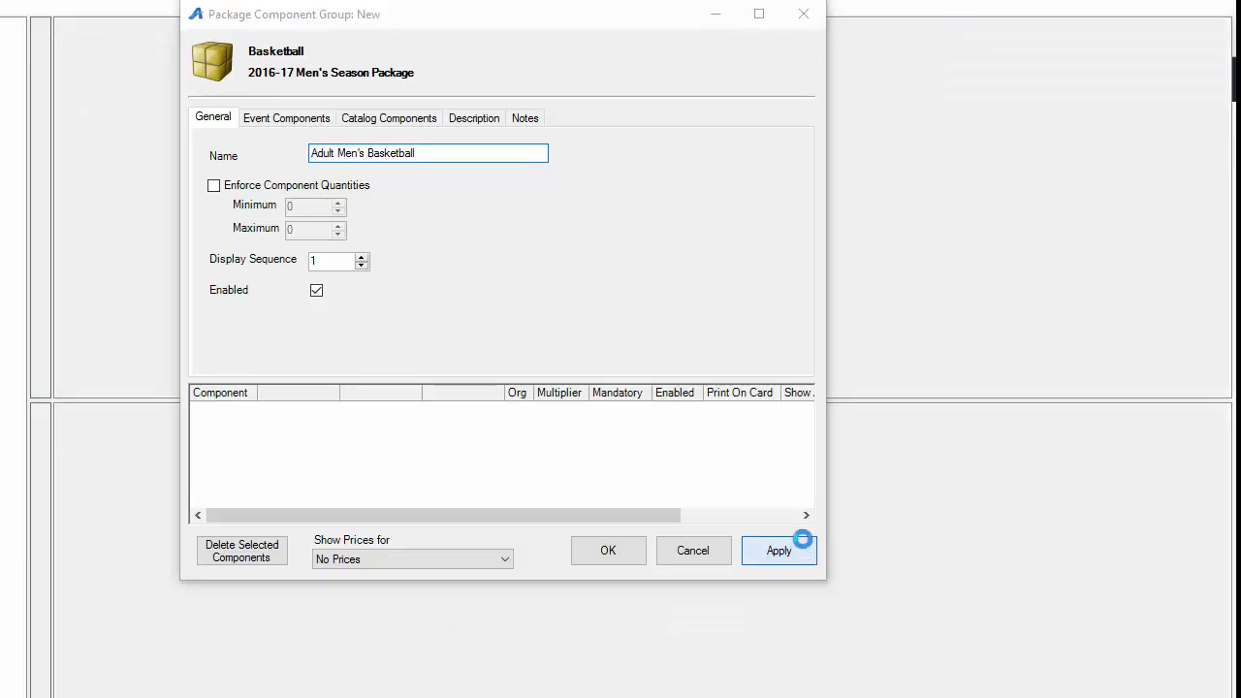
- Limit the event component search to the Basketball organization and set its end date to December 31, 2017
left_click(319, 118)
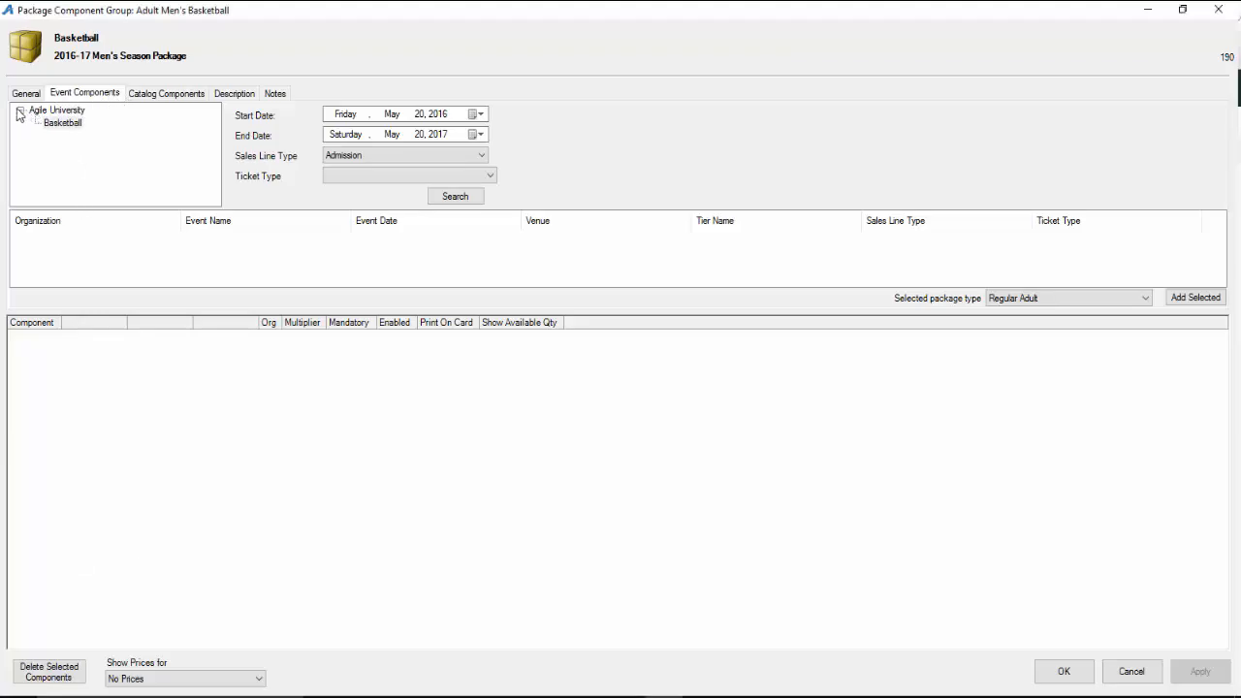
left_click(58, 125)
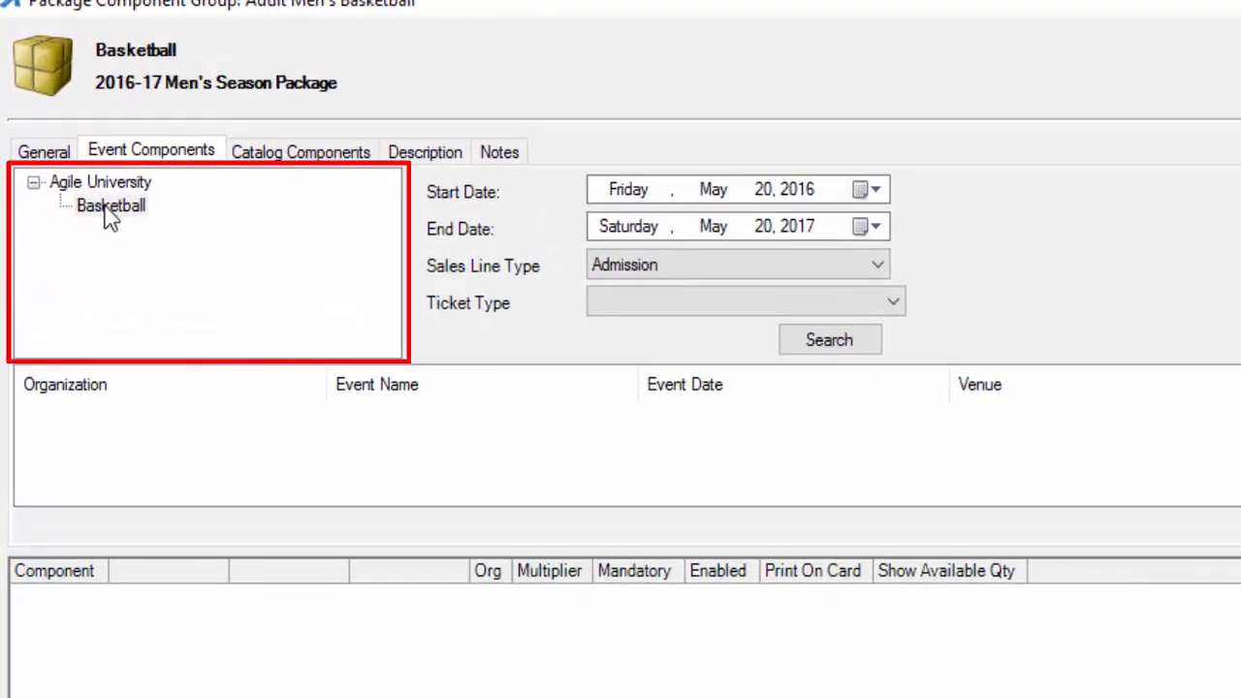
left_click(87, 208)
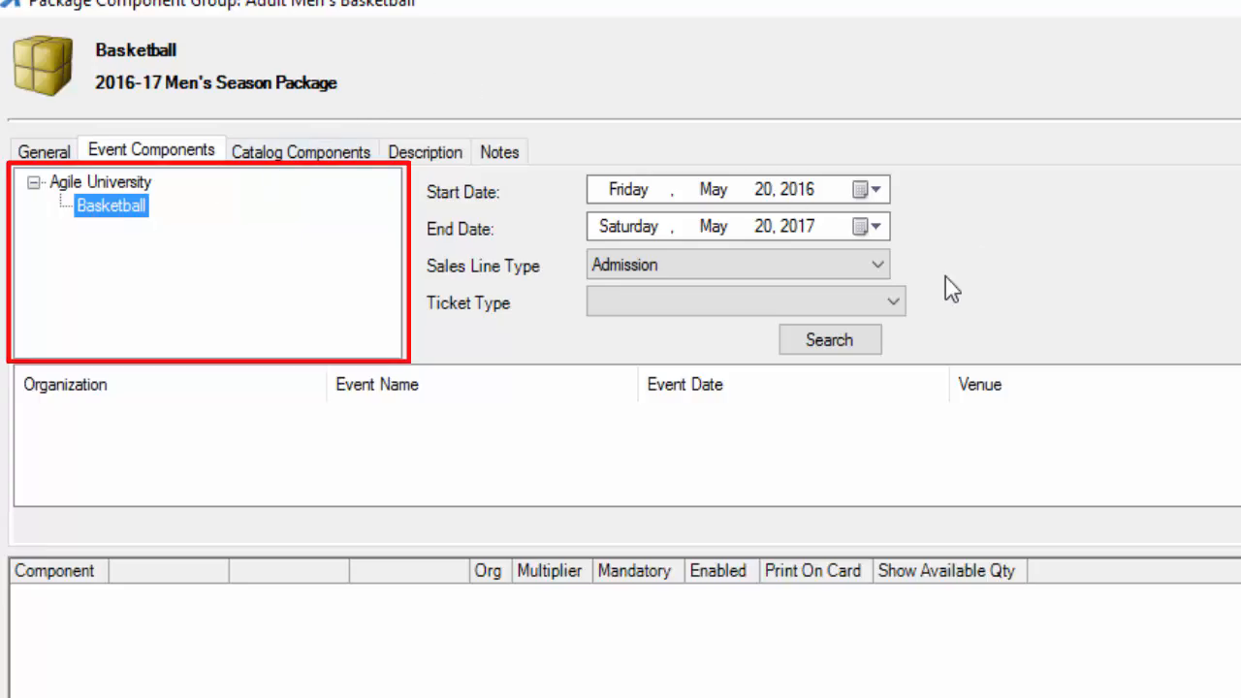
left_click(875, 228)
left_click(766, 277)
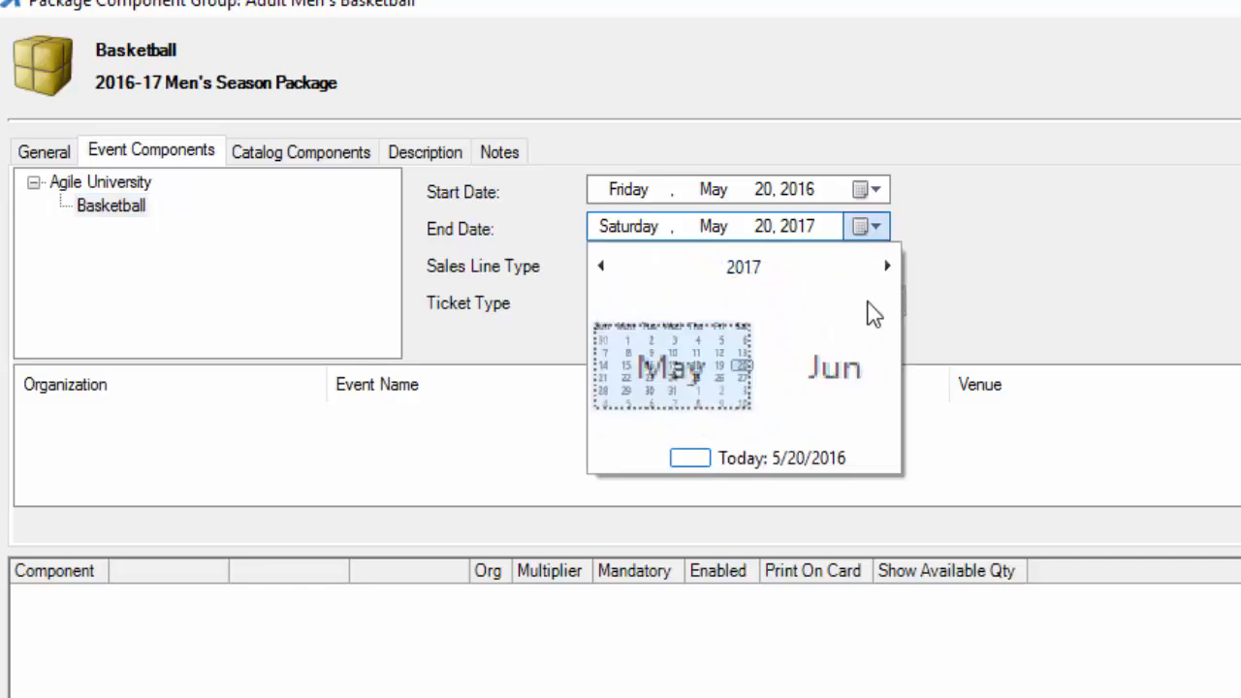
left_click(860, 418)
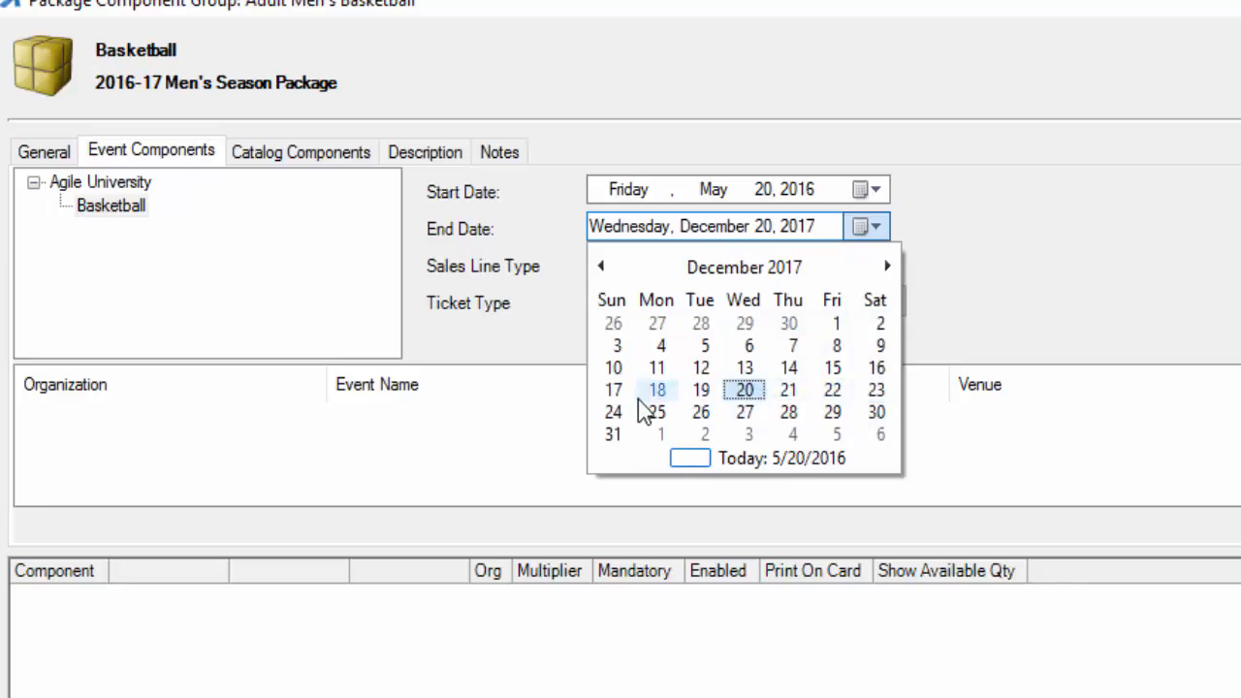
left_click(614, 435)
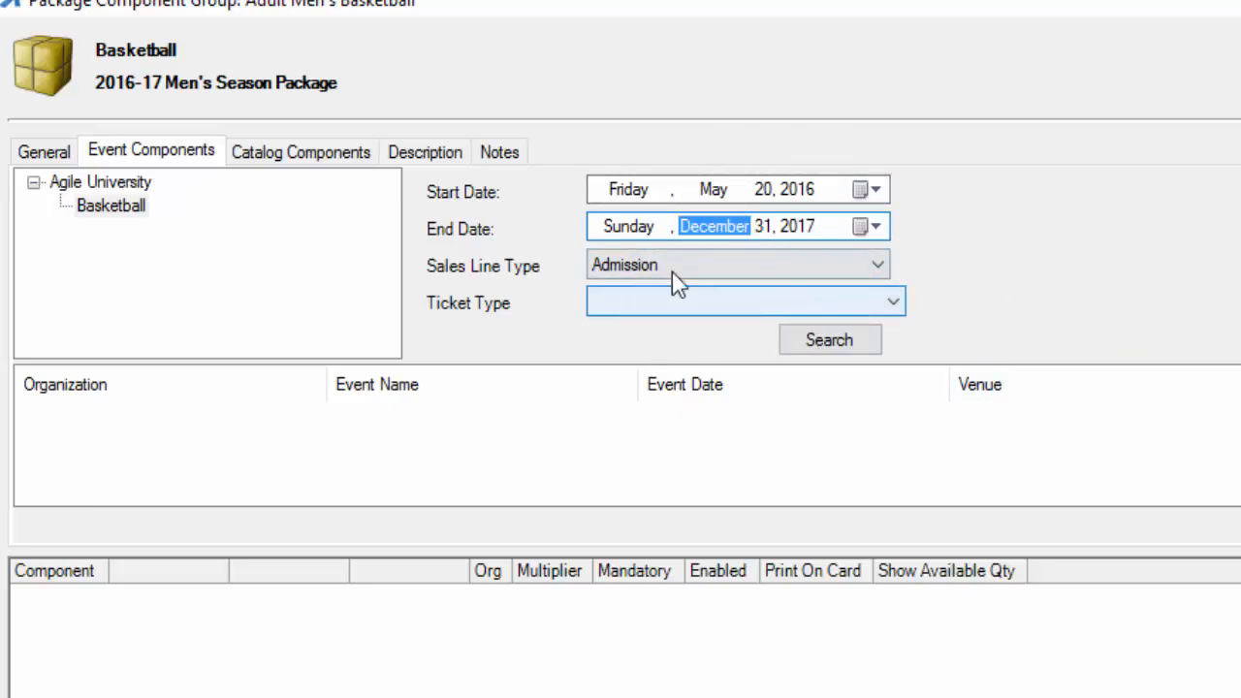
- Keep Admission as the sales line type and choose the "Seson Ticket- Regular Redemption" ticket type for the event search
left_click(879, 265)
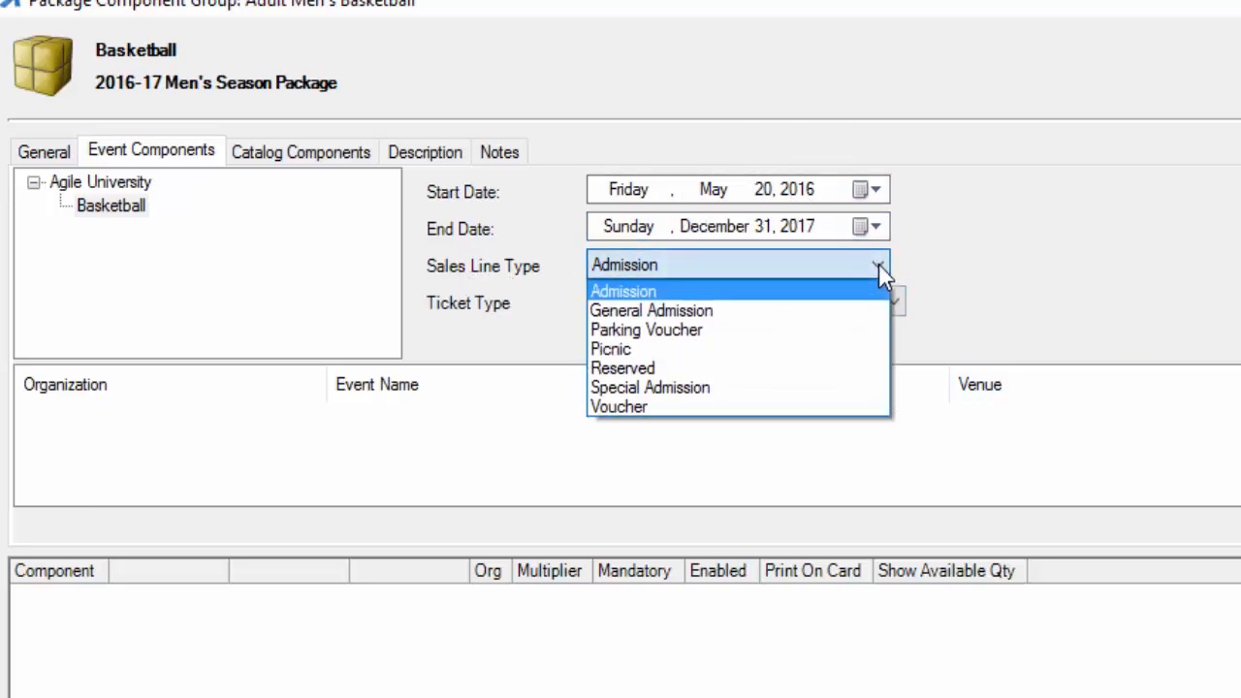
left_click(878, 268)
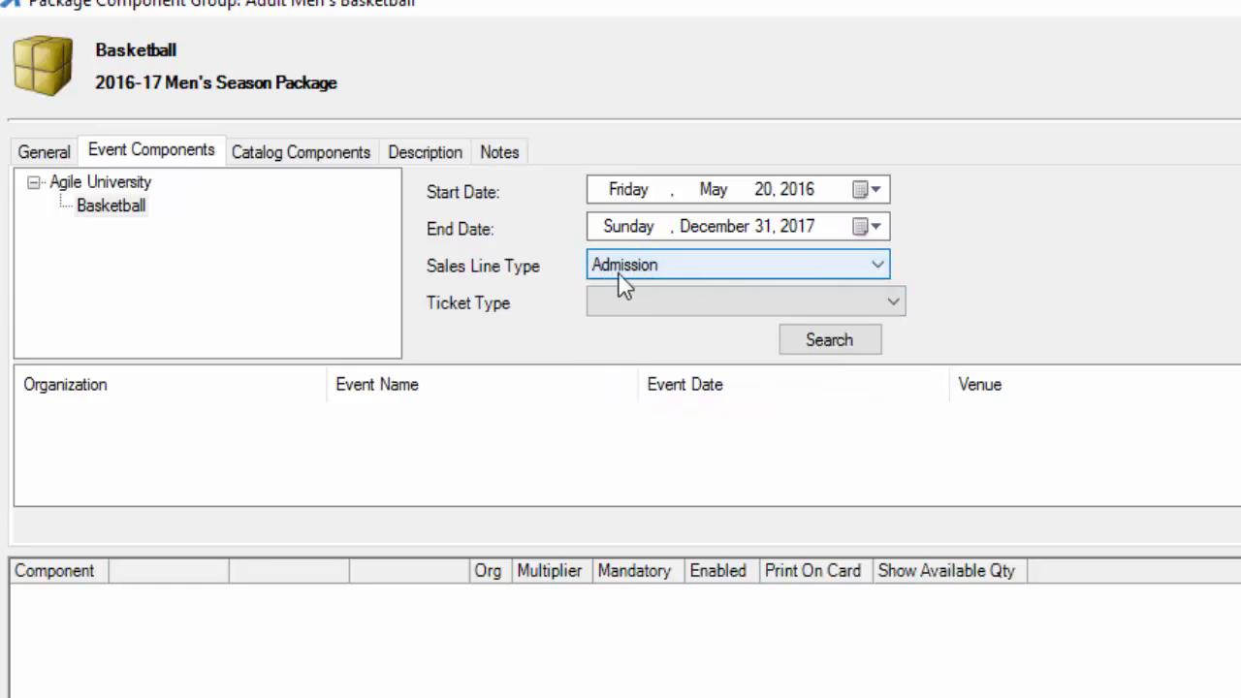
left_click(885, 304)
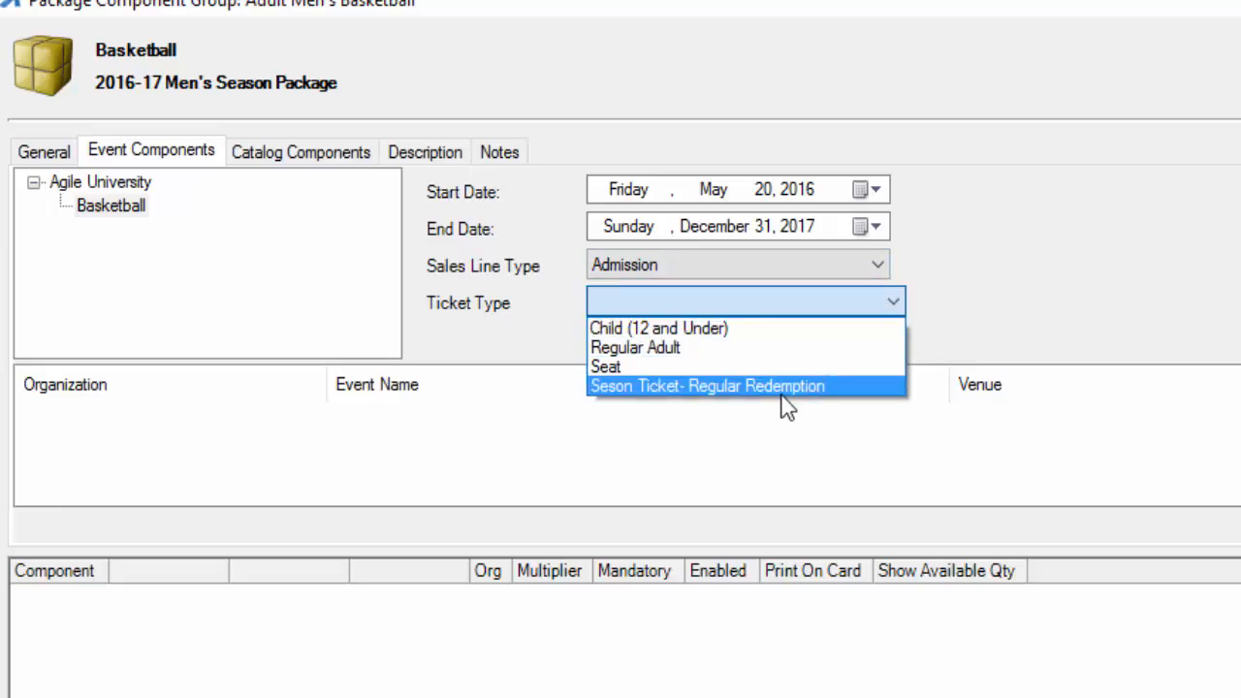
left_click(711, 388)
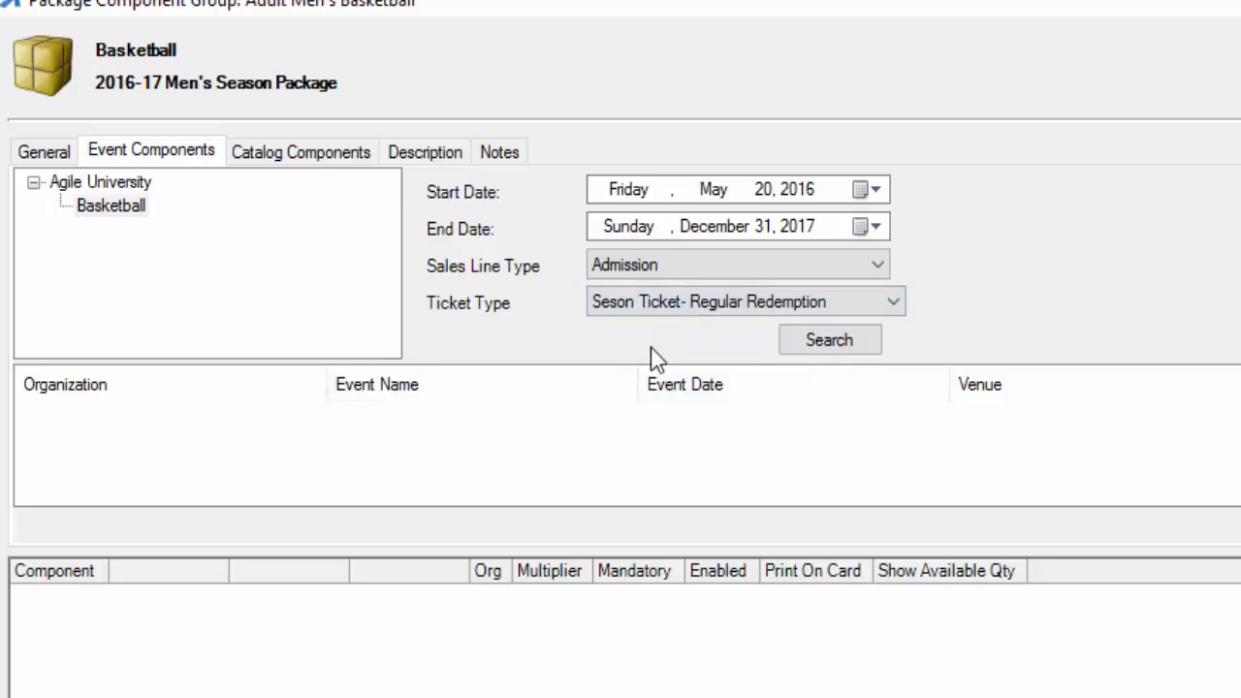
- Search for the matching basketball events and choose Regular Adult as the package type for the components
left_click(830, 349)
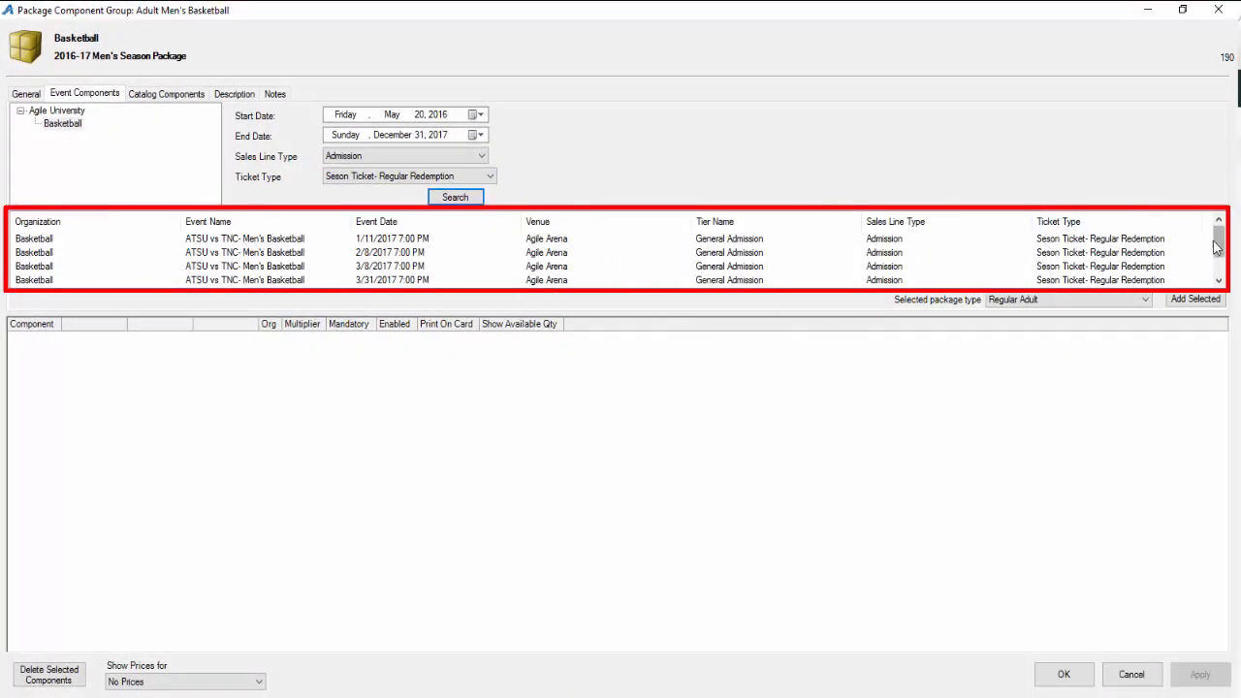
mouse_move(1216, 246)
left_mouse_down()
mouse_move(1224, 301)
mouse_move(1232, 239)
left_mouse_up()
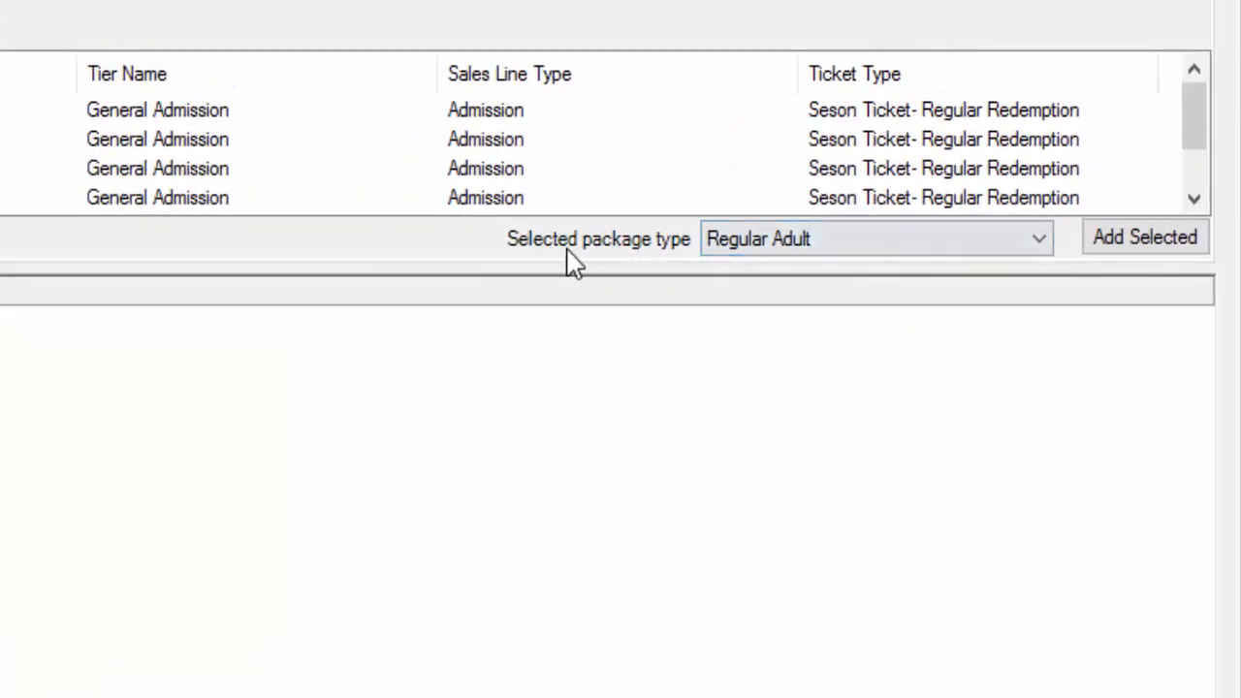
left_click(1052, 243)
left_click(1052, 243)
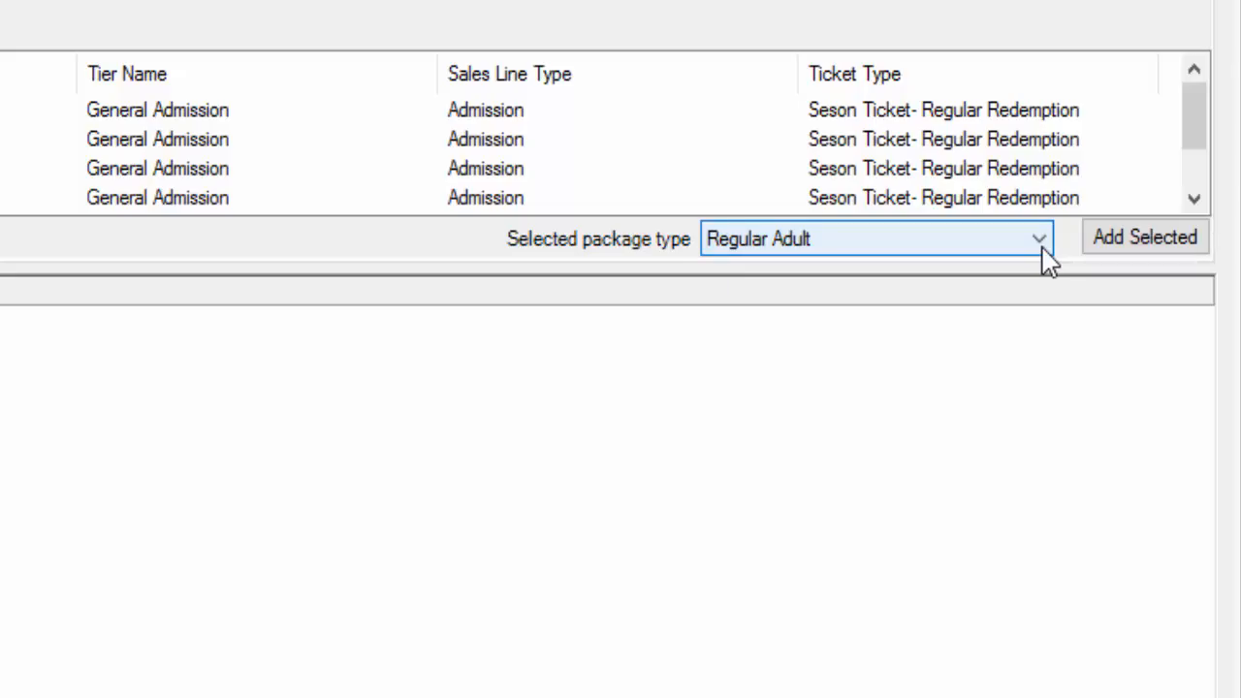
left_click(1039, 243)
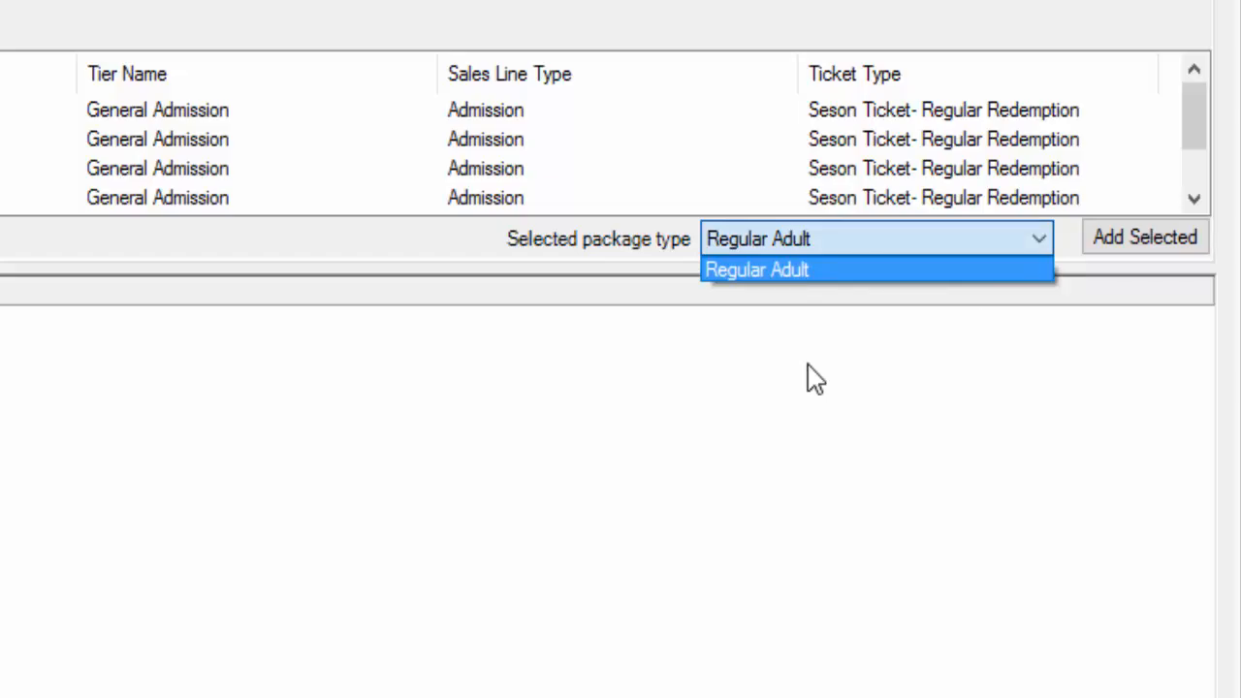
left_click(768, 276)
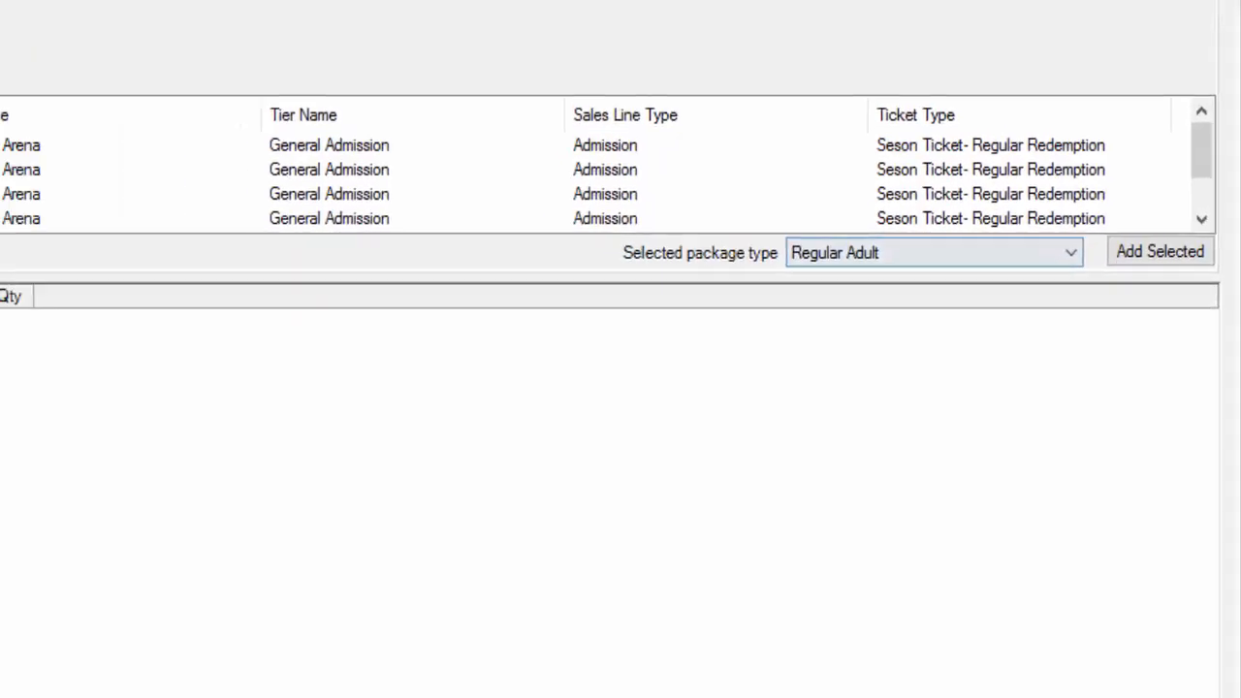
- Add all ATSU vs TNC- Men's Basketball events from 1/11/2017 through 5/2/2017 to the component group
left_click(276, 228)
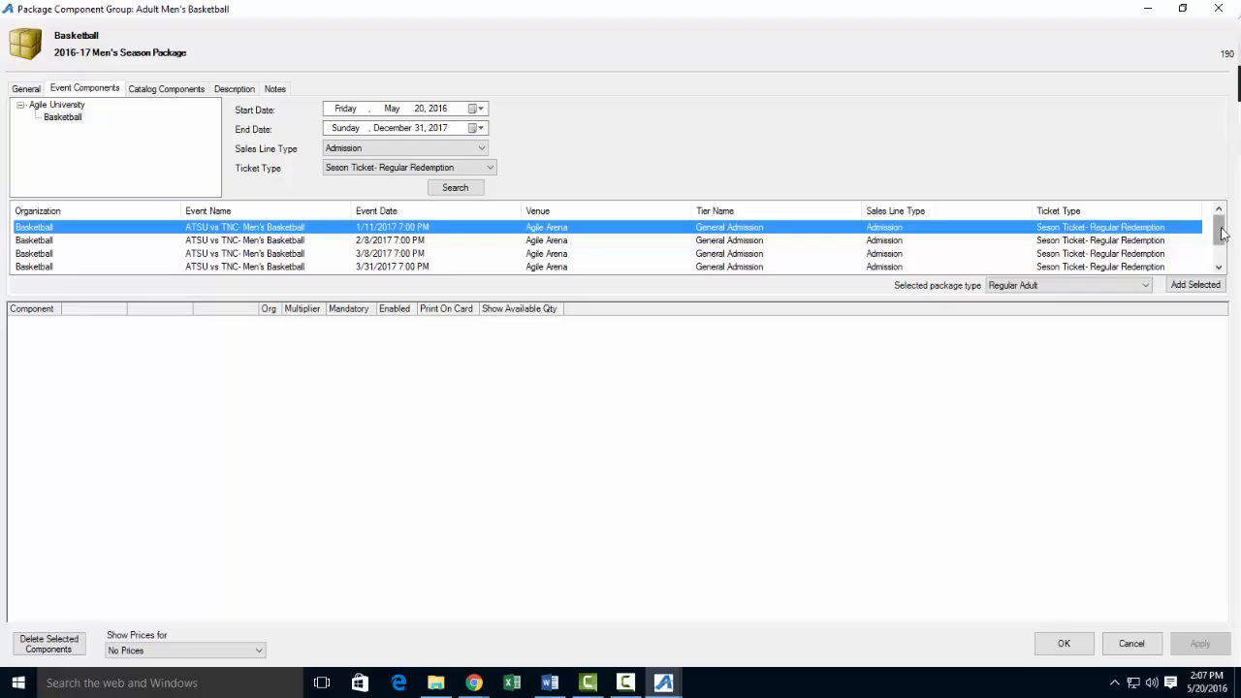
left_click_drag(1219, 229, 1220, 280)
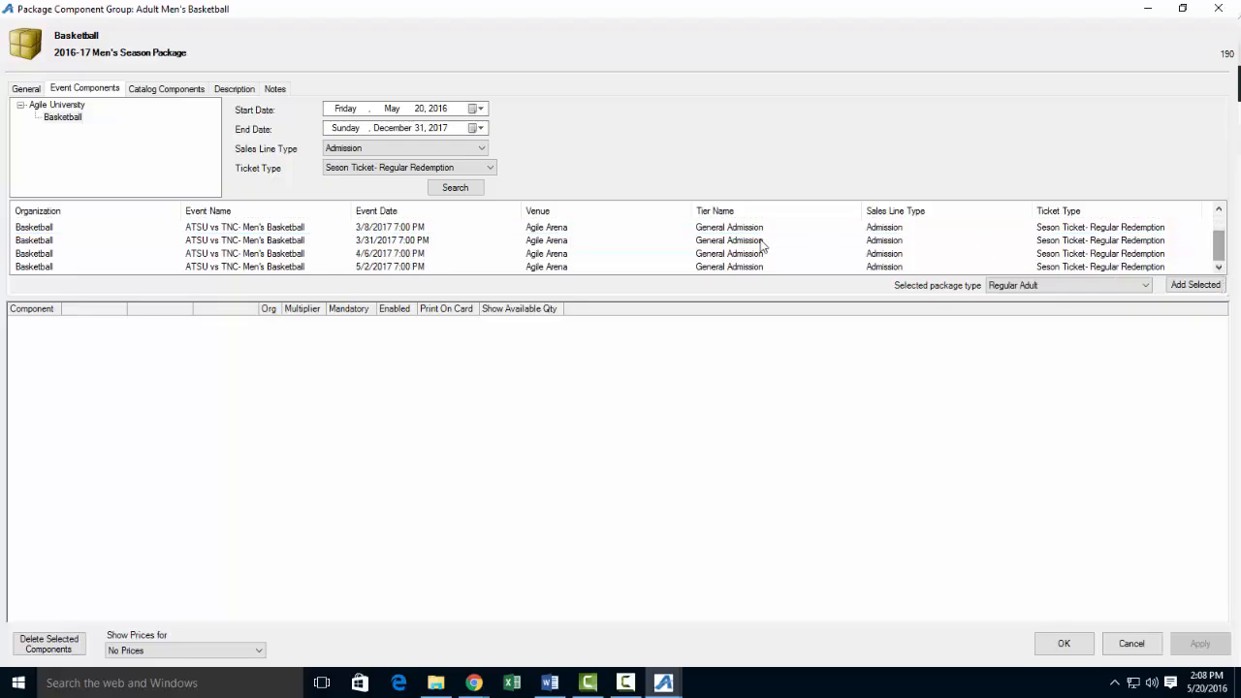
left_click(554, 267, "shift")
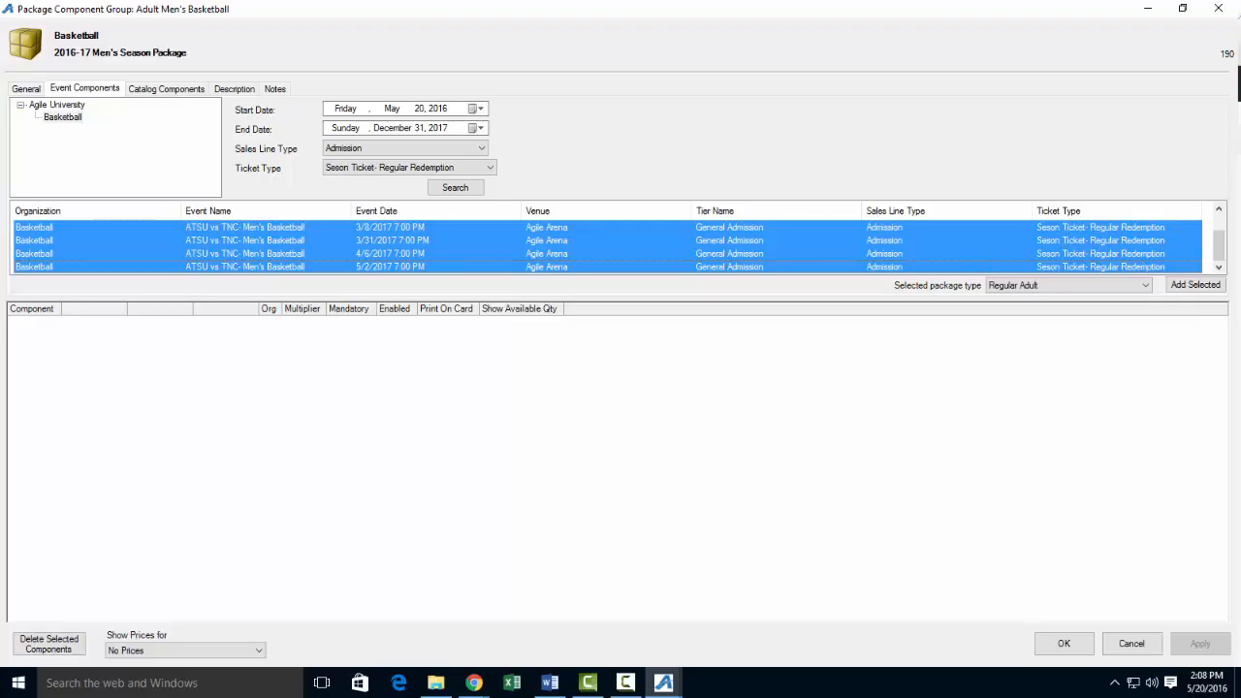
left_click(1195, 284)
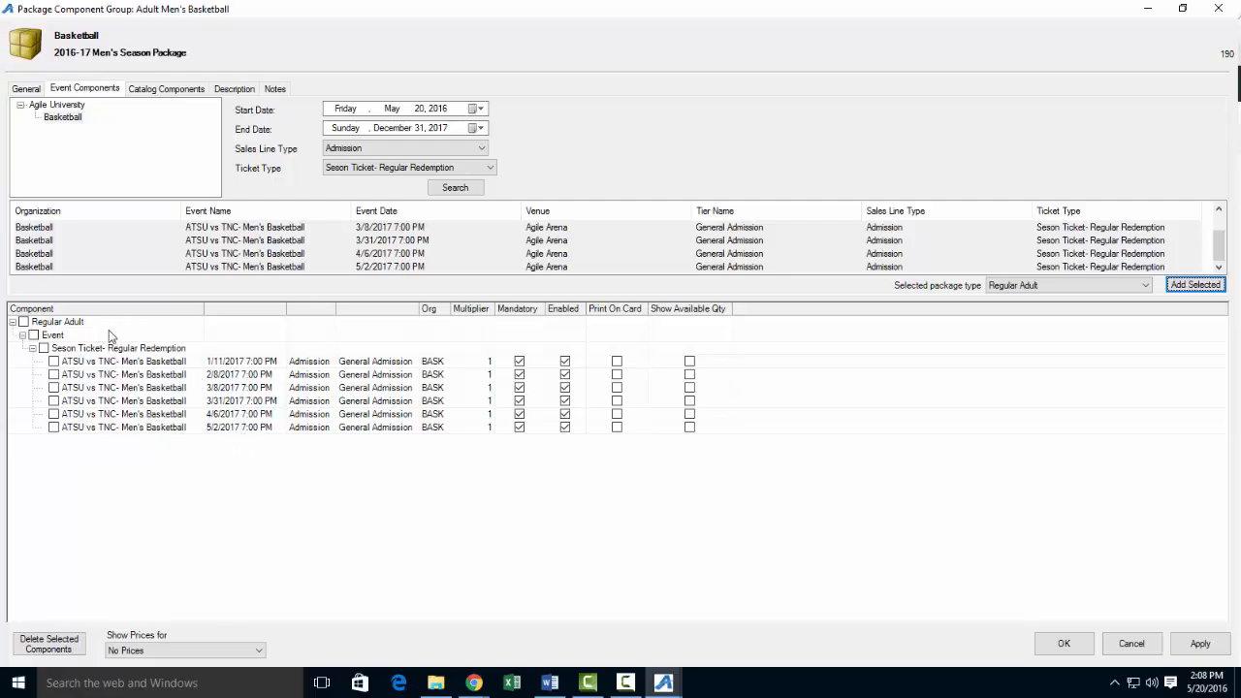
- Show the component prices for AMS BoxOffice and apply the component group changes
left_click(259, 655)
left_click(239, 676)
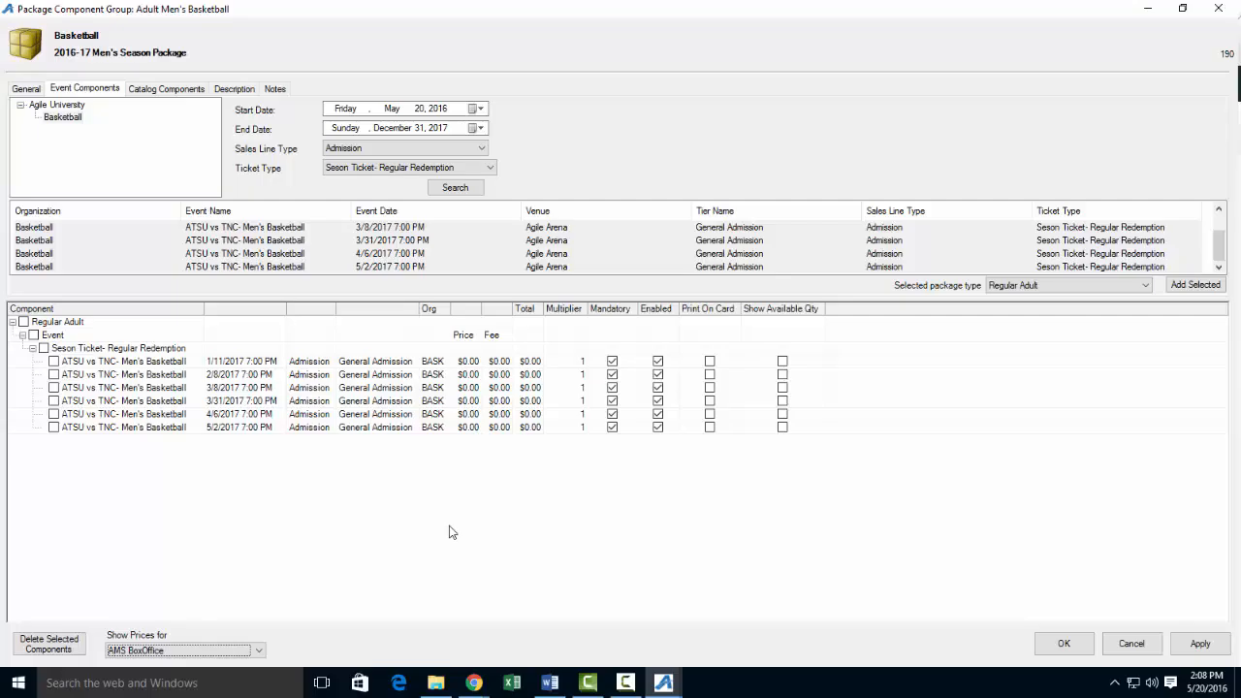
left_click(1201, 644)
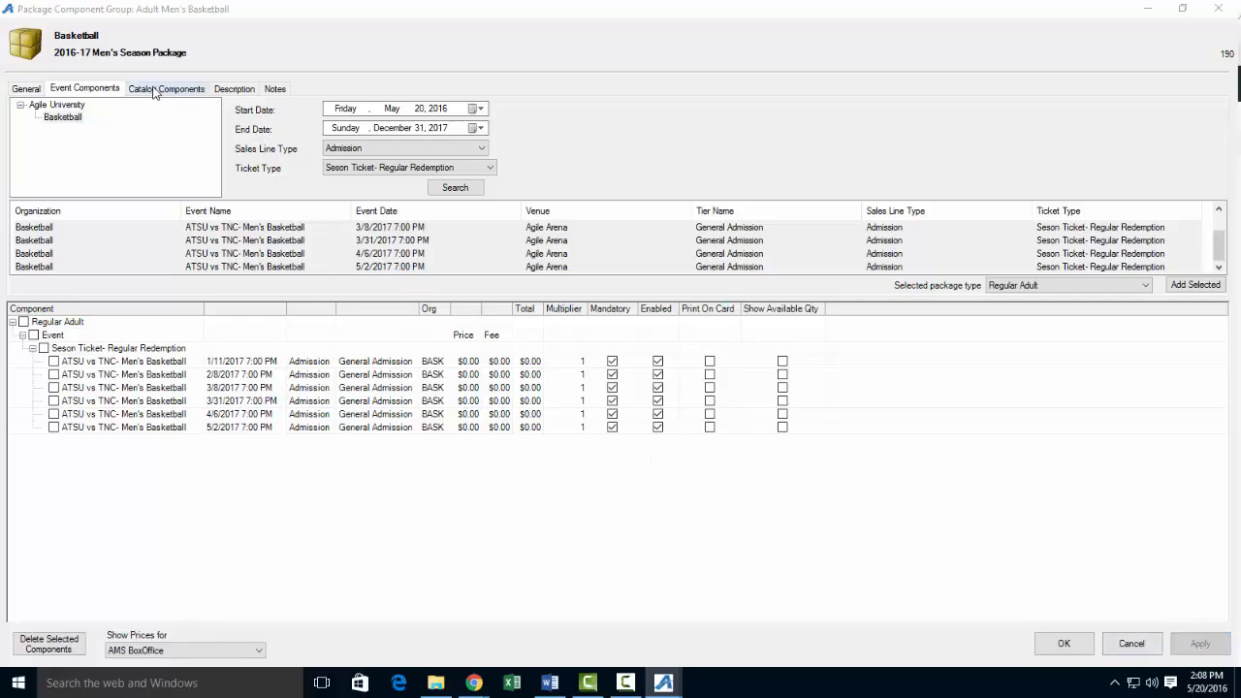
- Search the catalog components for the Season Package sales line type with the Adult Season Ticket price type
left_click(153, 89)
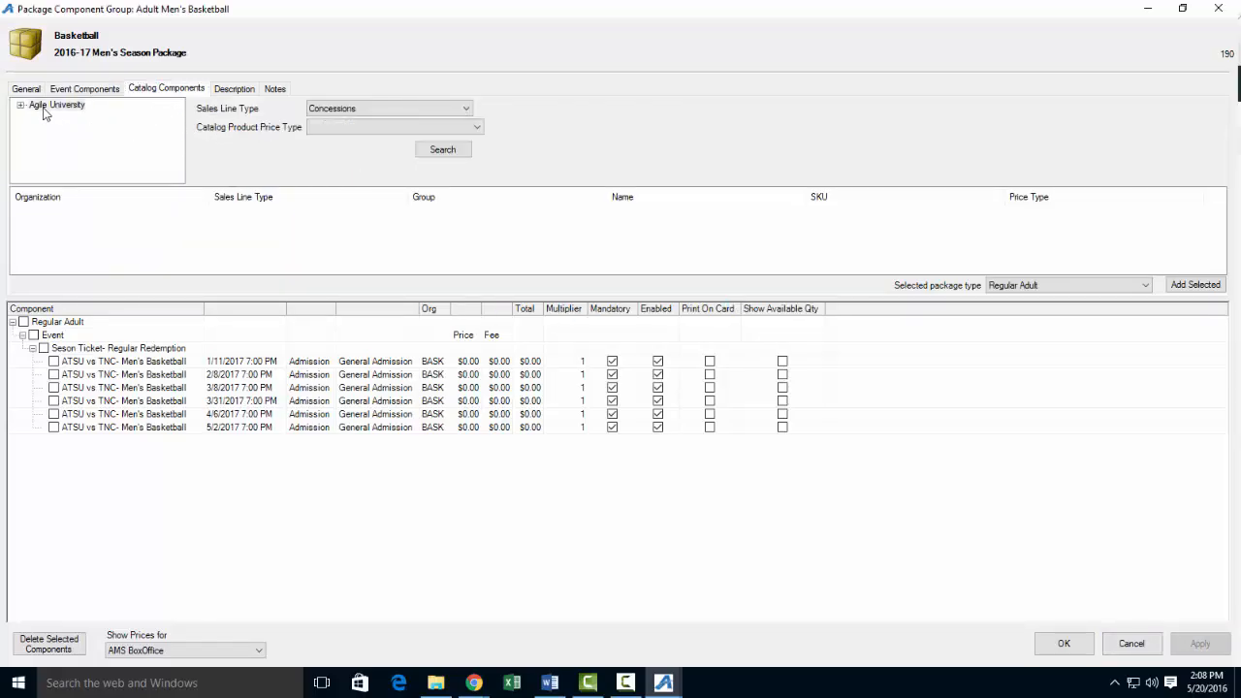
left_click(388, 109)
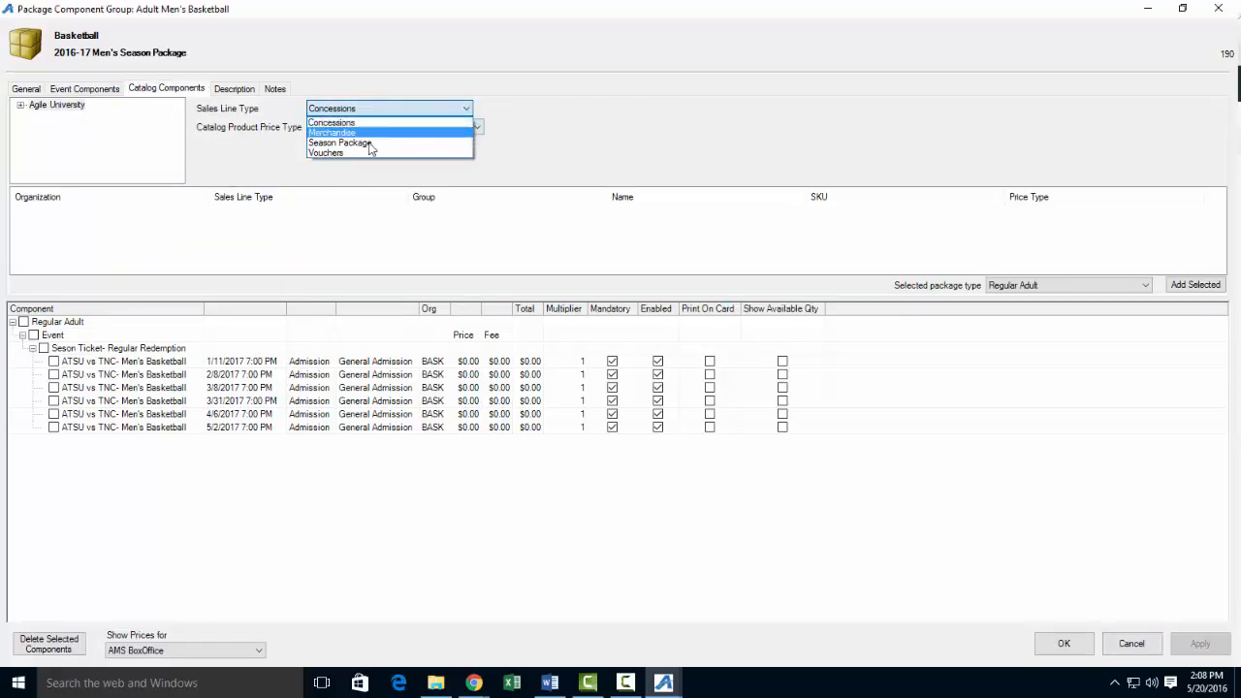
left_click(369, 146)
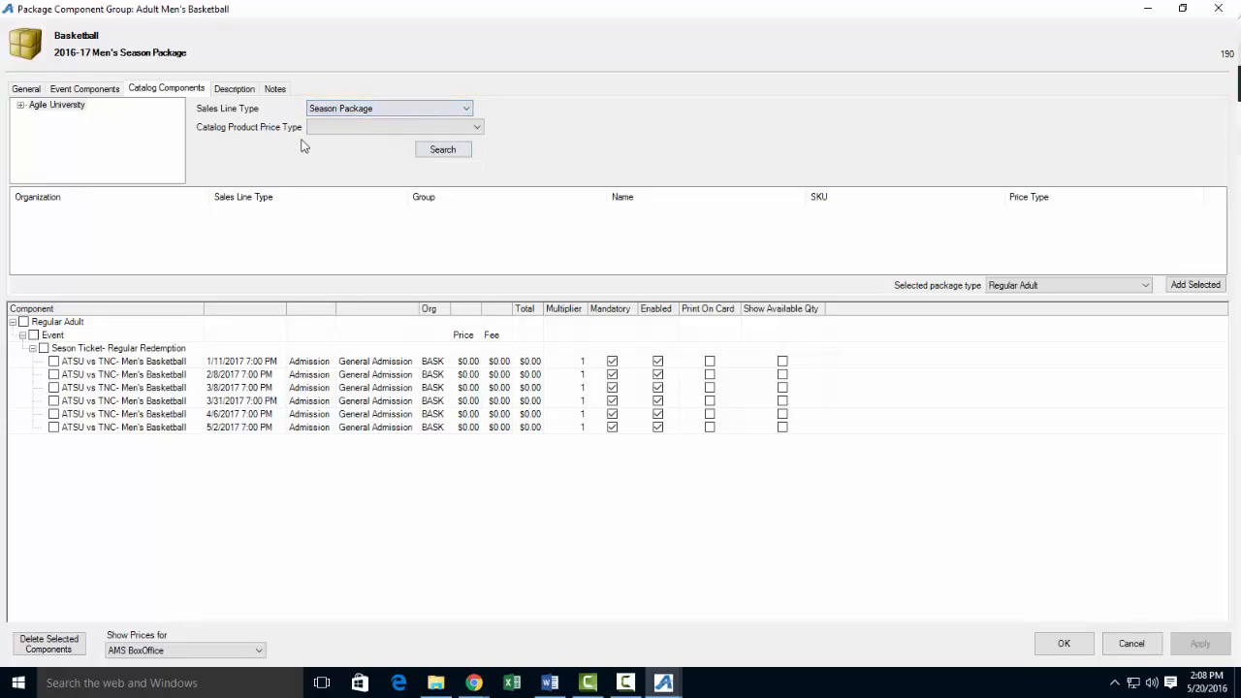
left_click(410, 129)
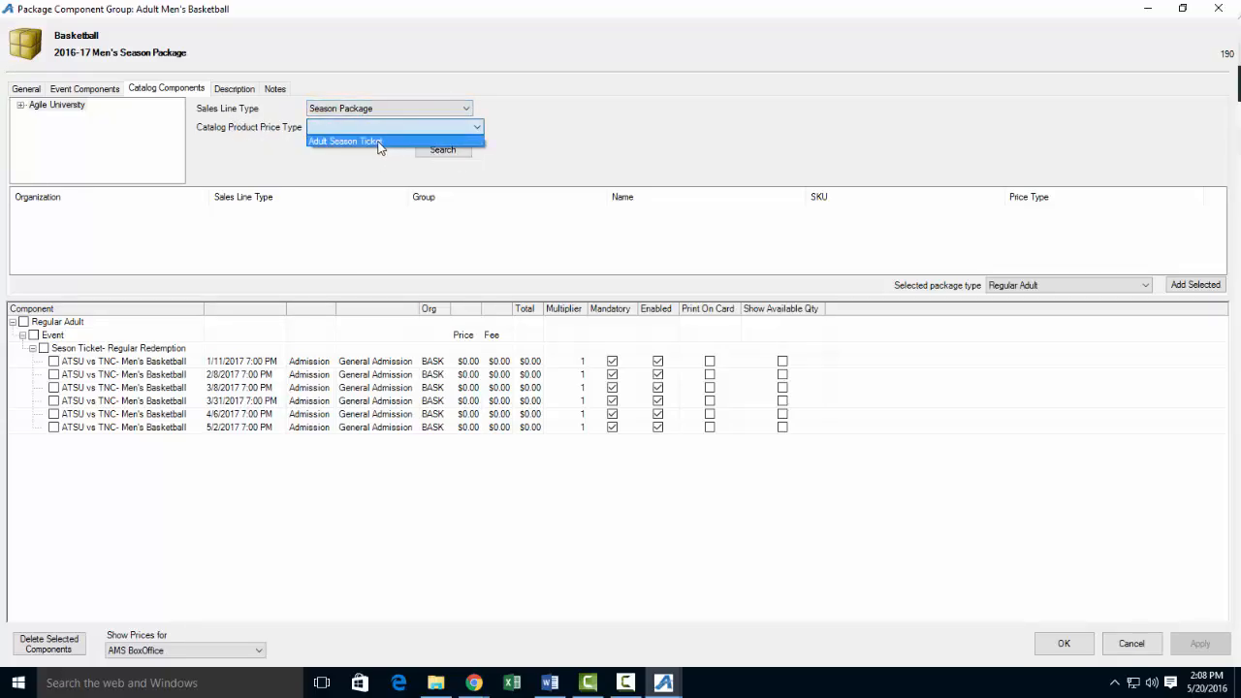
left_click(388, 142)
left_click(445, 151)
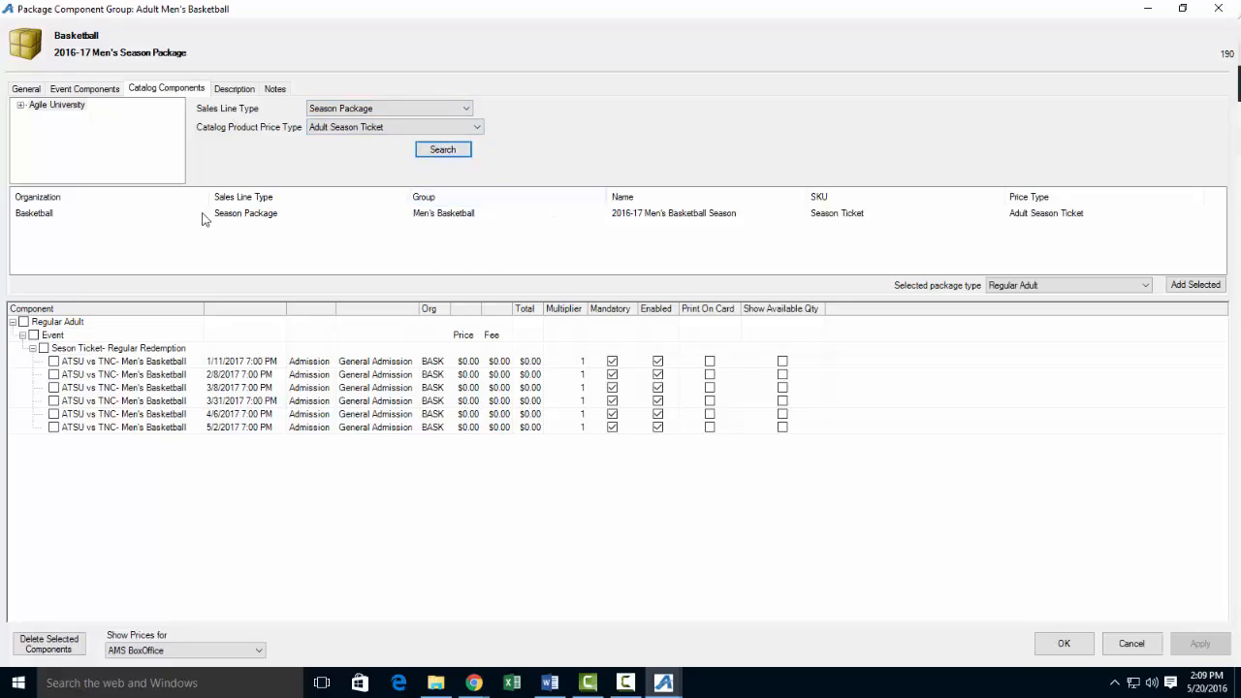
- Add the 2016-17 Men's Basketball Season catalog product to the Regular Adult package type and apply the change
left_click(230, 216)
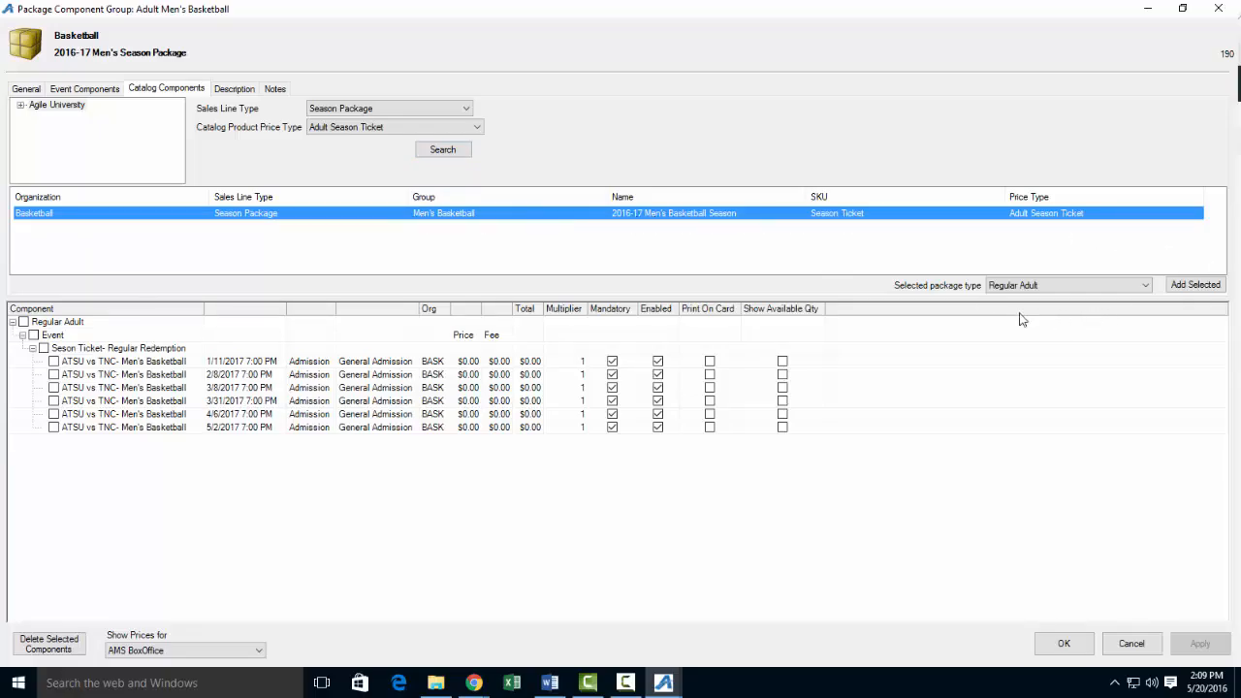
left_click(1191, 287)
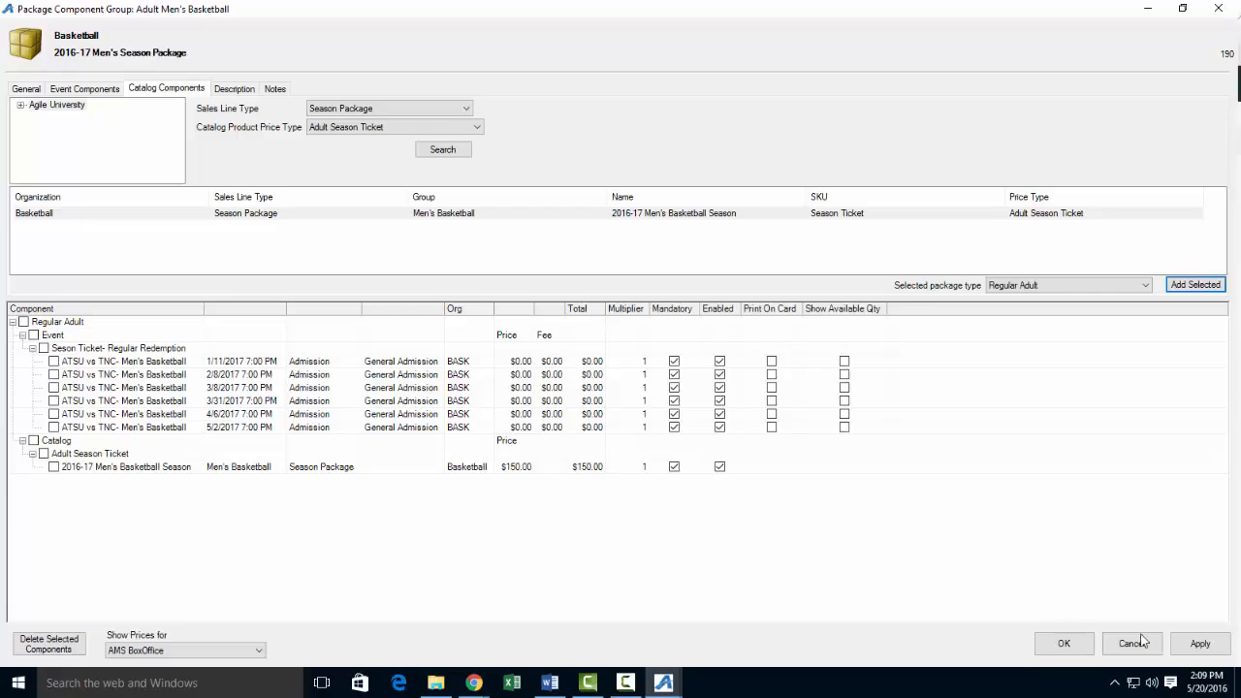
left_click(1199, 643)
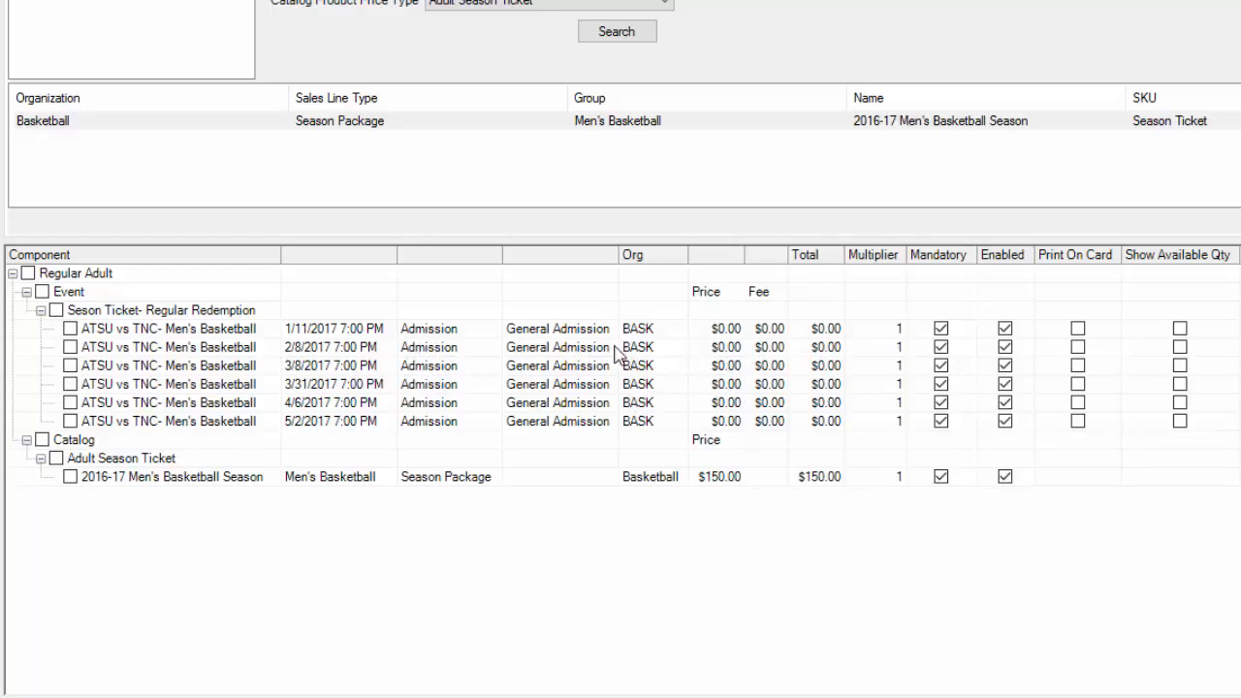
- Make only the event components non-mandatory, enforce component quantities with minimum 3 and maximum 3, and save the component group
left_click(943, 262)
left_click(940, 476)
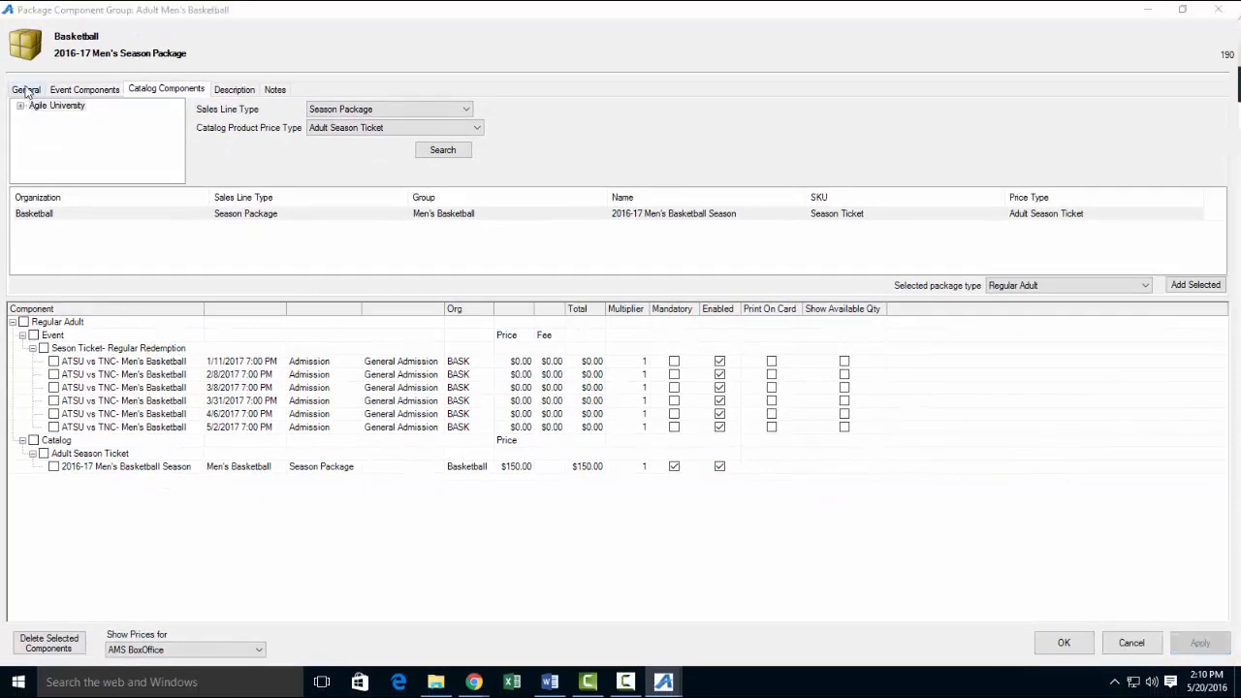
left_click(26, 90)
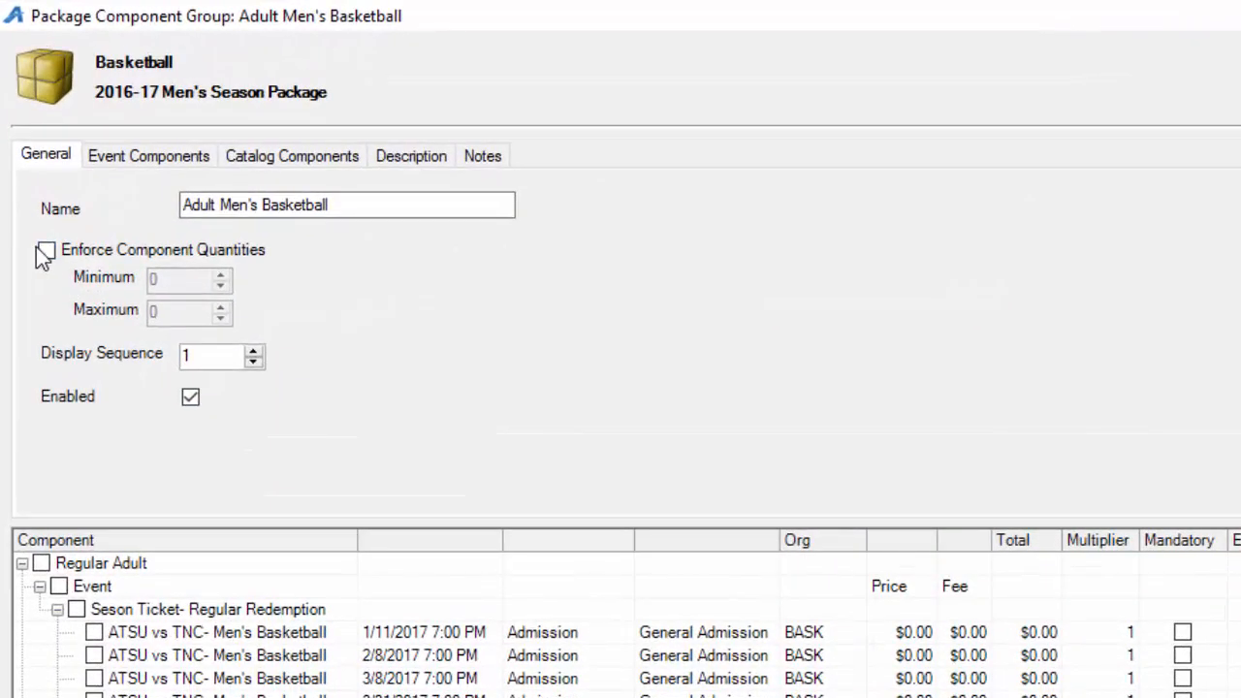
left_click(45, 242)
left_click(155, 272)
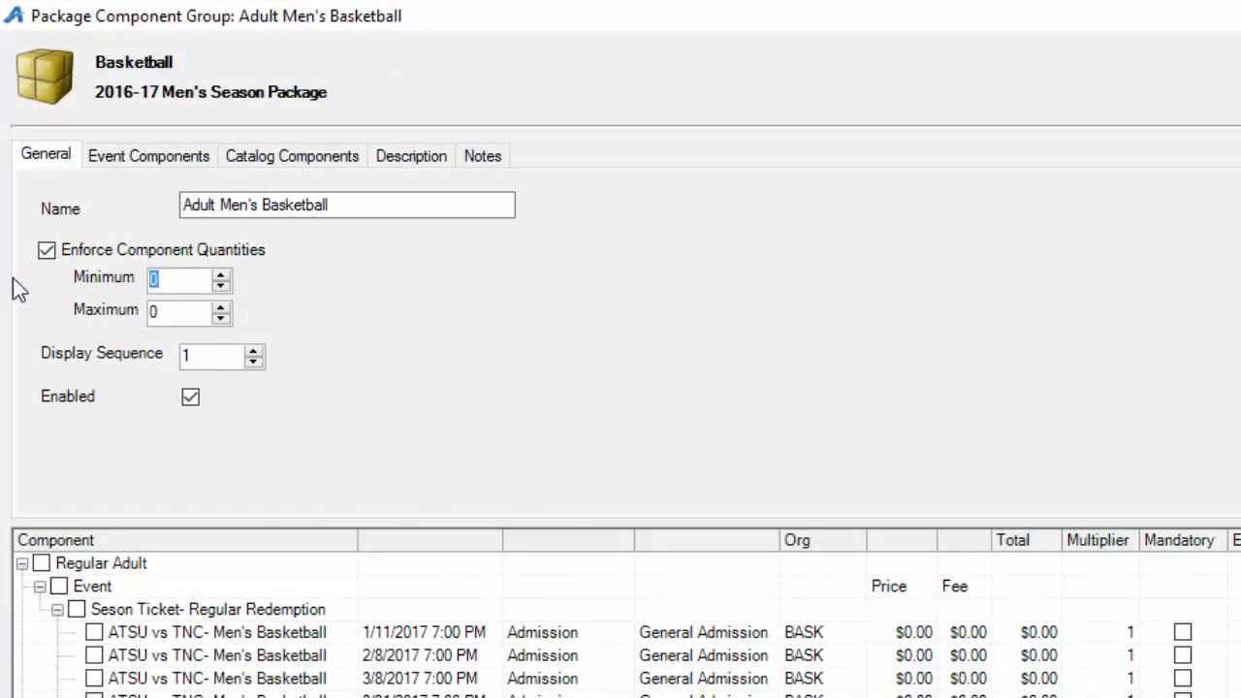
type("1")
left_click(180, 311)
type("3")
left_click(175, 280)
type("3")
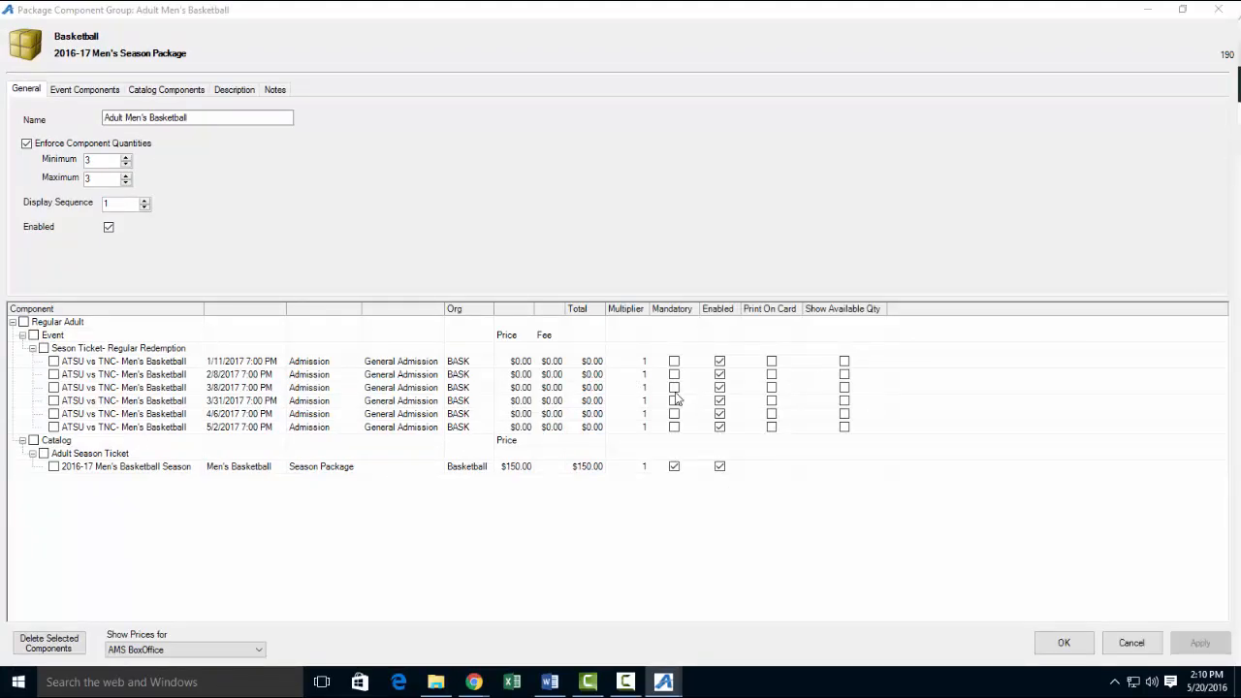
left_click(1061, 644)
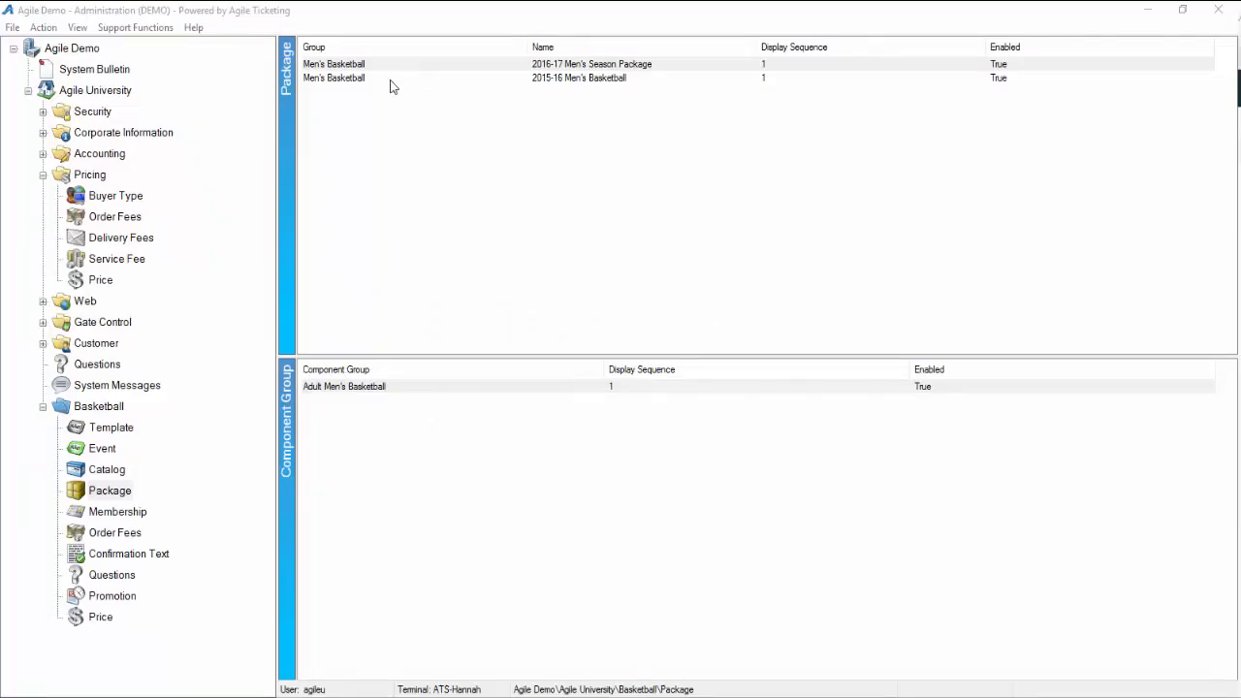
- Open the 2016-17 Men's Season Package for editing and set the AMS Advanced sales channel's end date to 08/01/2016
left_click(406, 66)
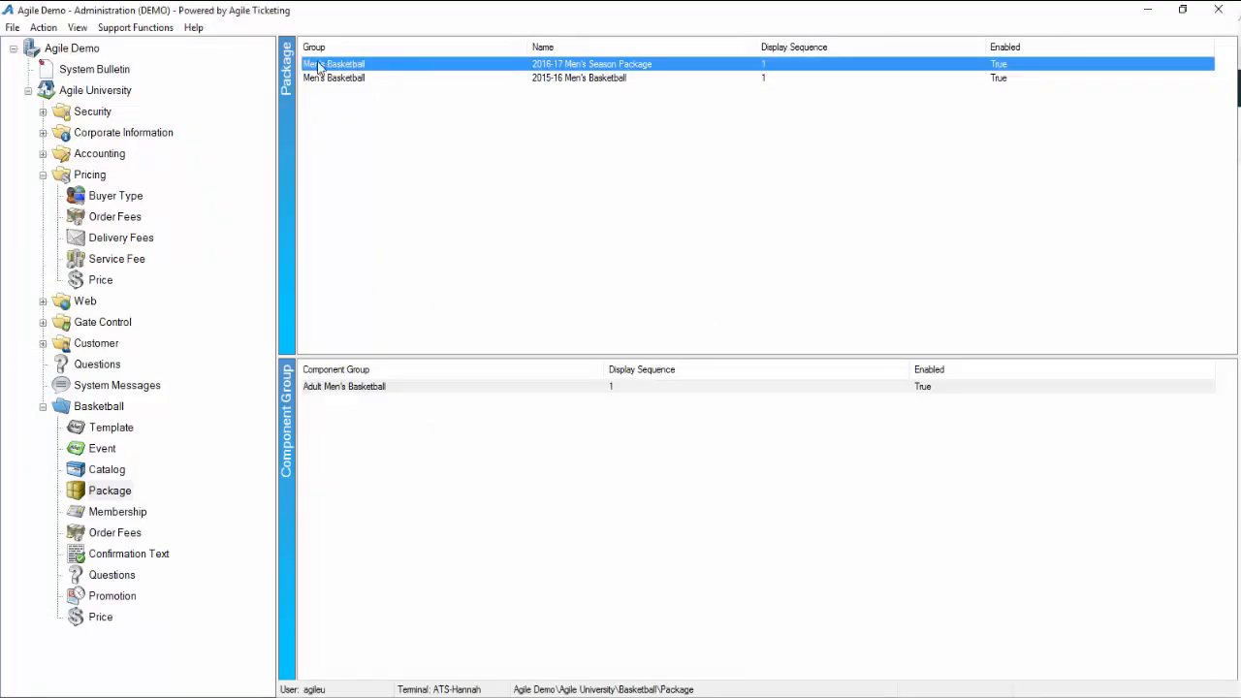
right_click(391, 63)
left_click(453, 93)
double_click(546, 93)
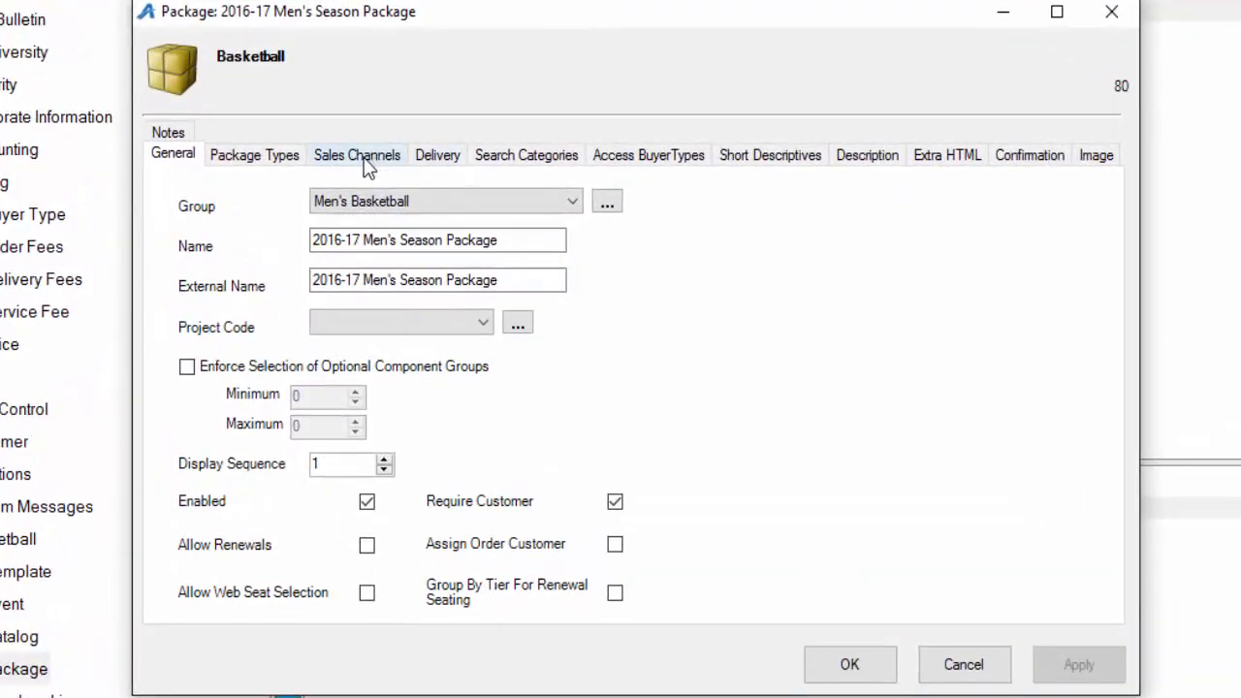
left_click(365, 161)
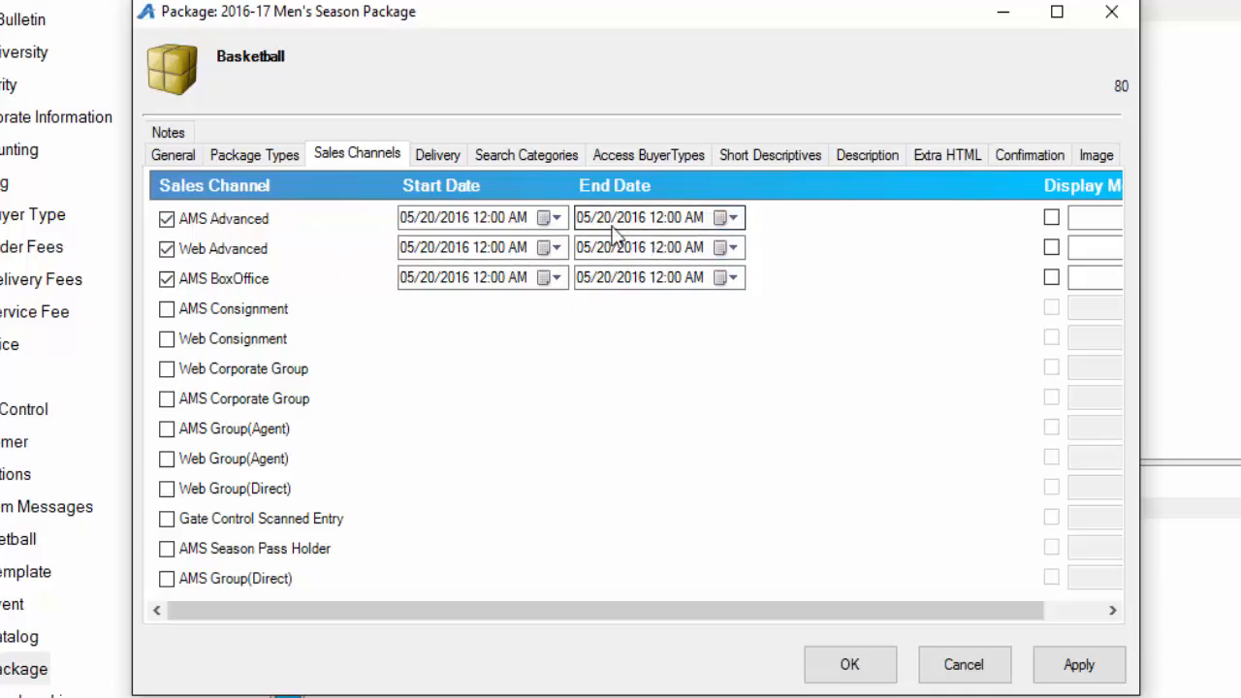
left_click(732, 218)
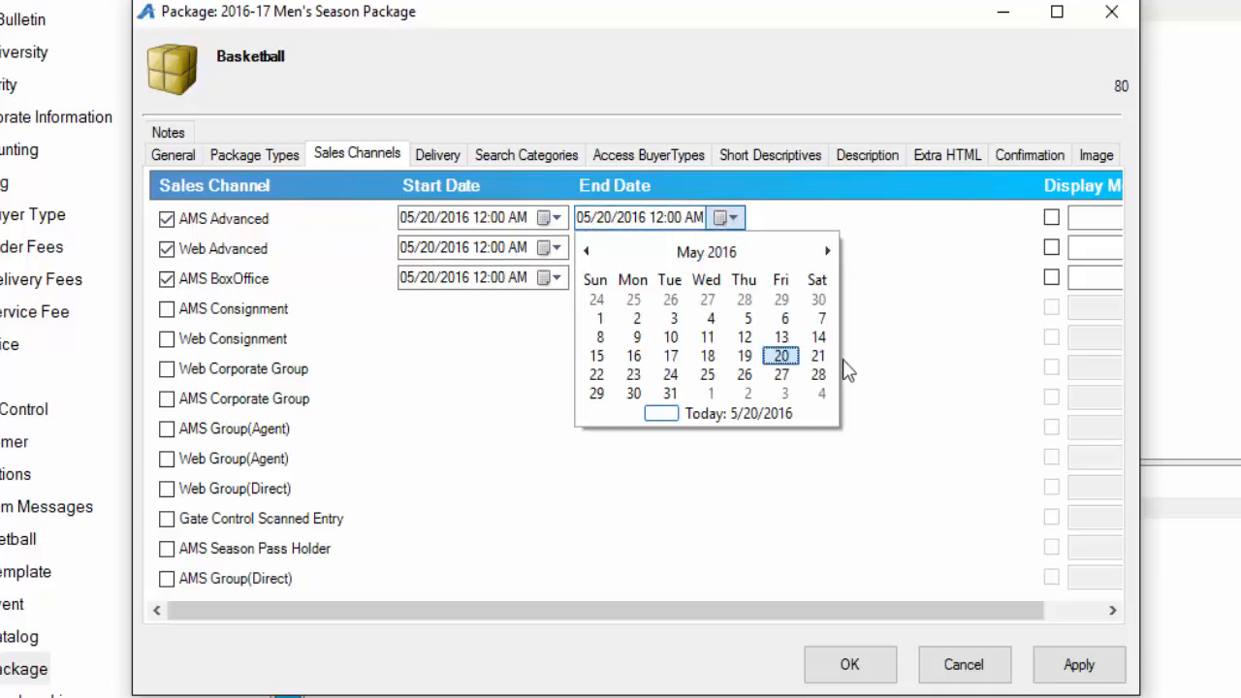
left_click(827, 252)
left_click(827, 252)
left_click(828, 252)
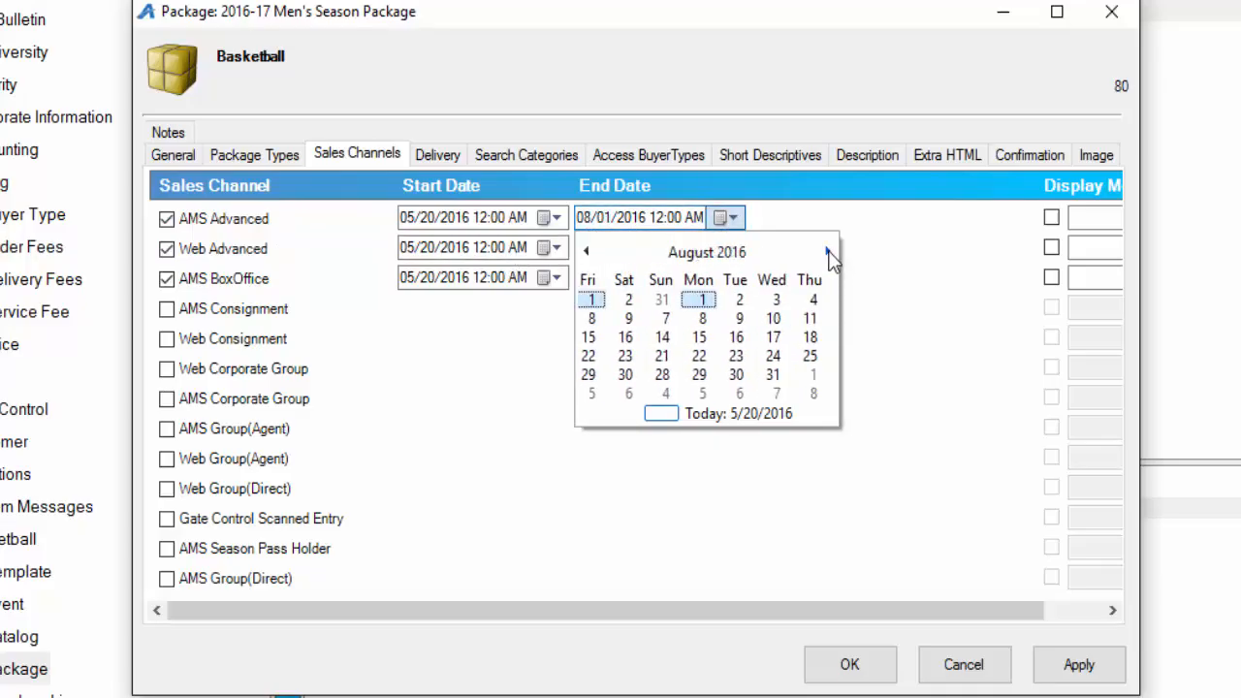
left_click(635, 303)
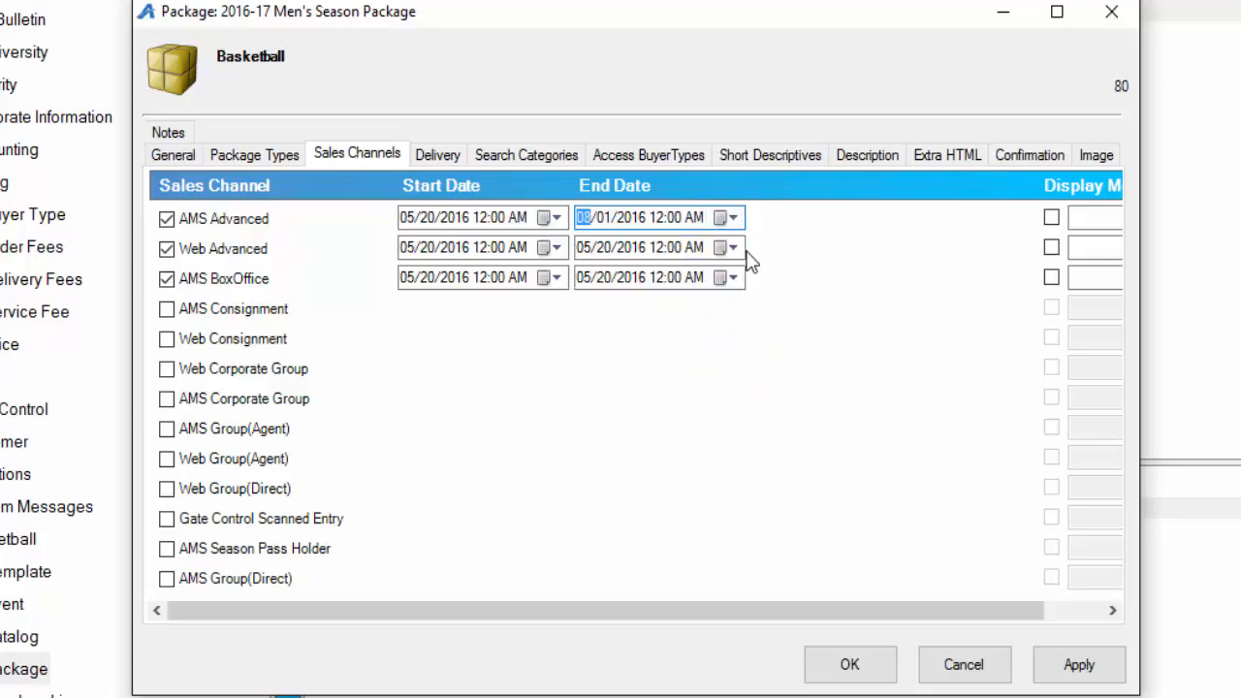
- Set the end dates of the Web Advanced and AMS BoxOffice sales channels to 08/01/2016 and apply the changes
left_click(729, 249)
left_click(827, 281)
left_click(827, 281)
left_click(827, 282)
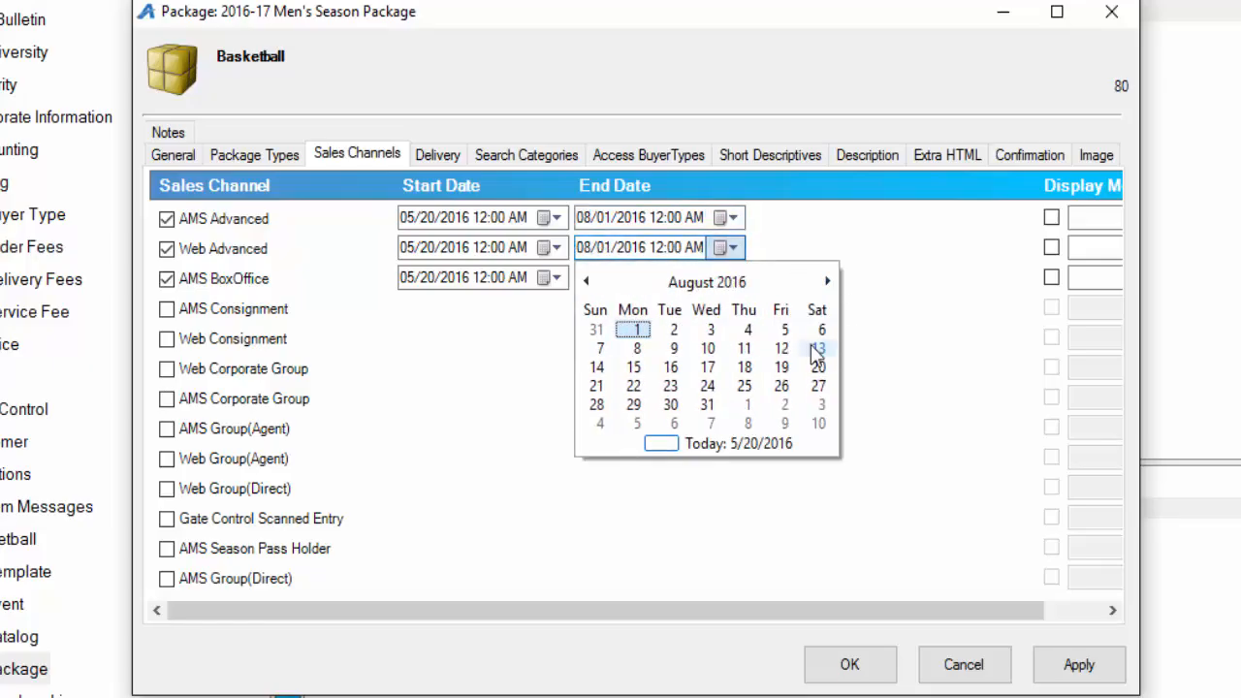
left_click(633, 330)
left_click(729, 279)
left_click(827, 311)
left_click(827, 311)
left_click(827, 311)
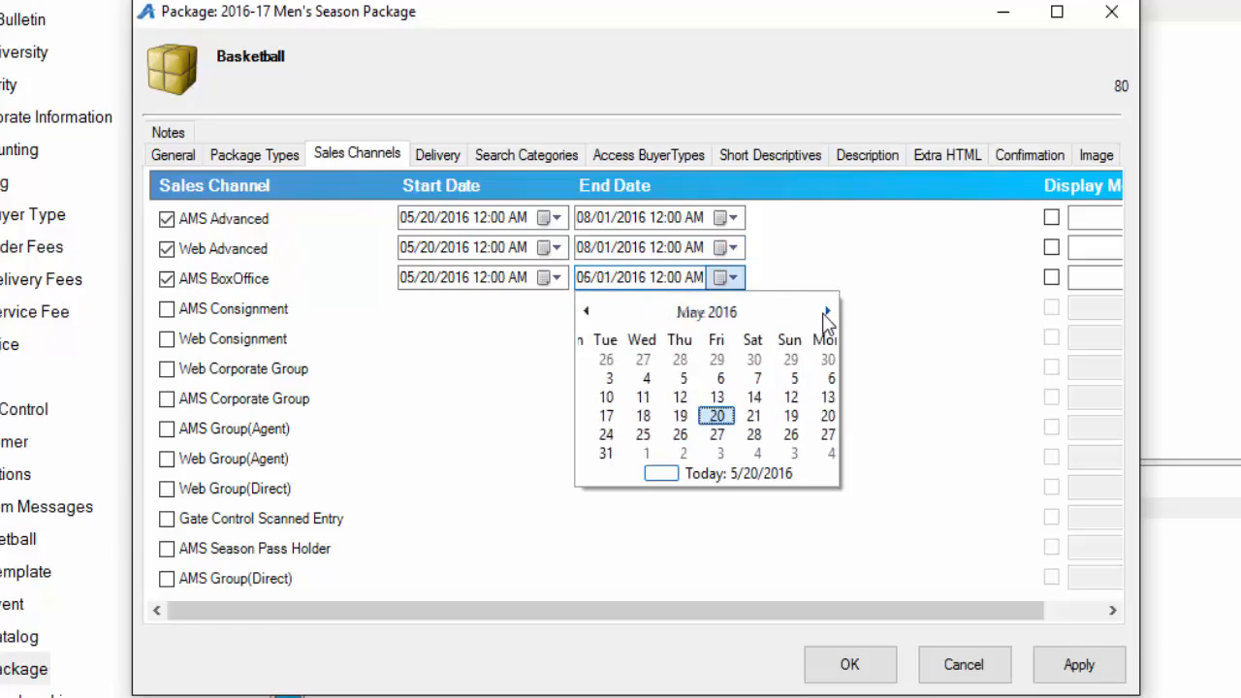
left_click(634, 358)
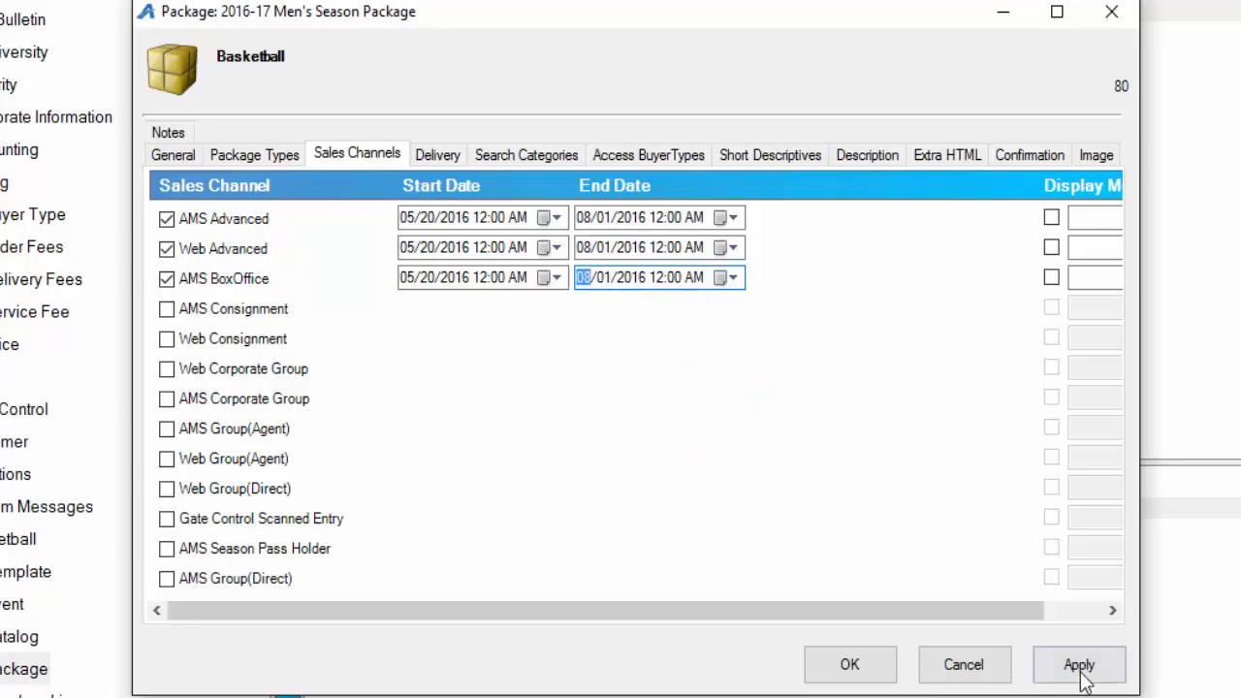
left_click(1080, 665)
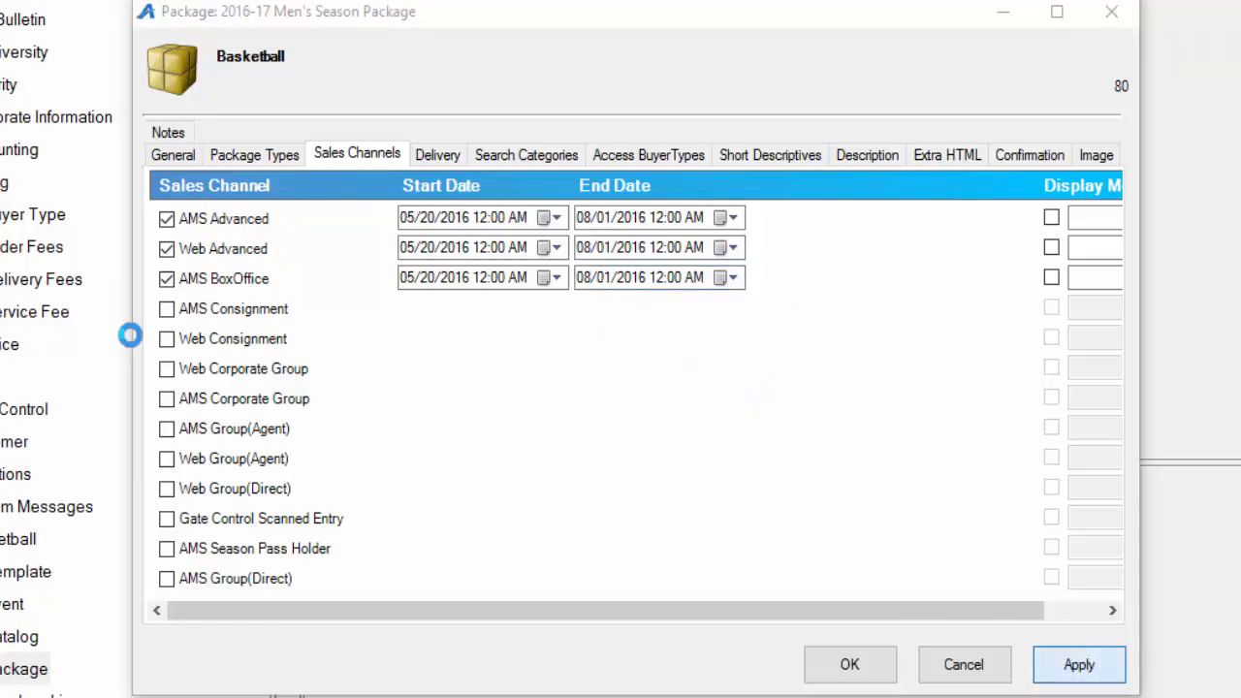
- Grant package access to the AMS - Advanced, AMS - BoxOffice and Web - Advanced buyer types, apply, and close the package
left_click(653, 157)
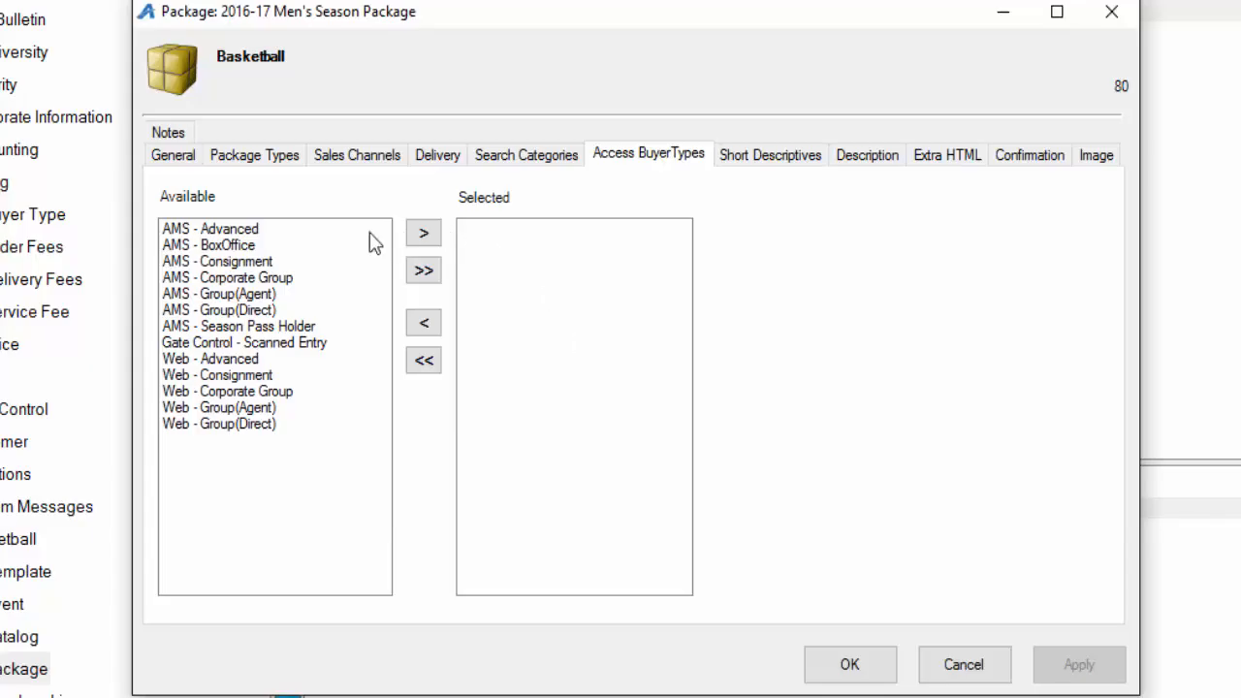
left_click(225, 233)
double_click(225, 233)
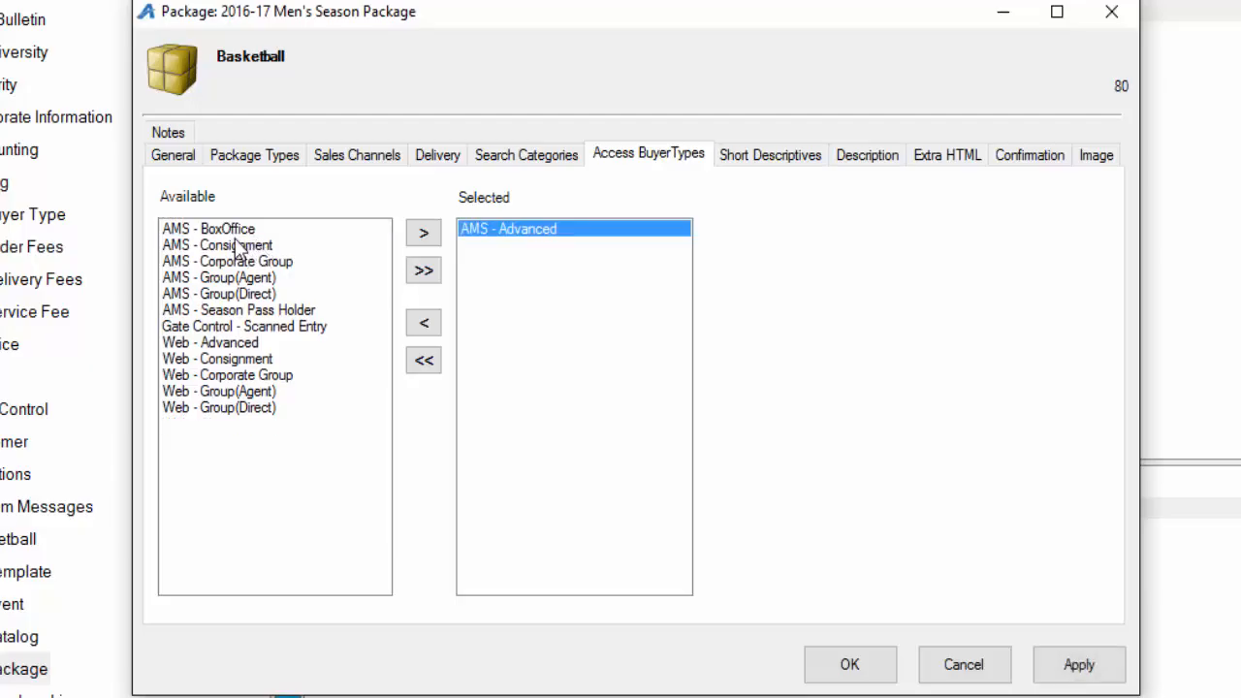
left_click(243, 229)
double_click(242, 230)
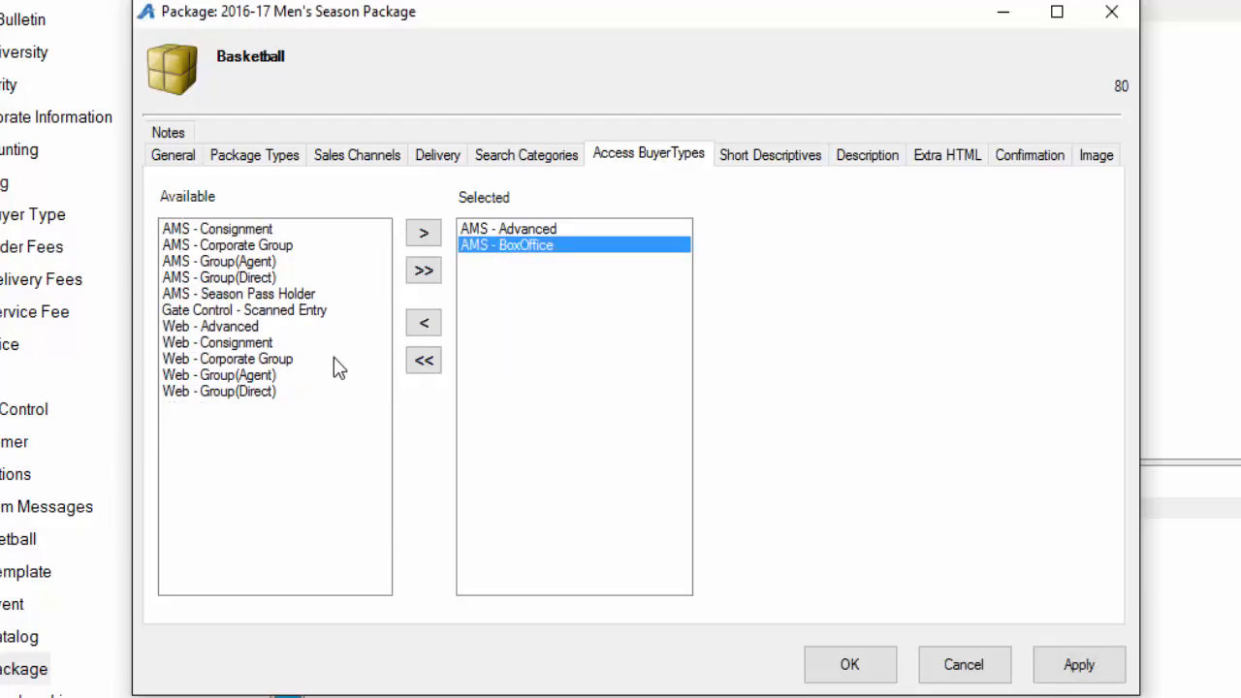
double_click(210, 322)
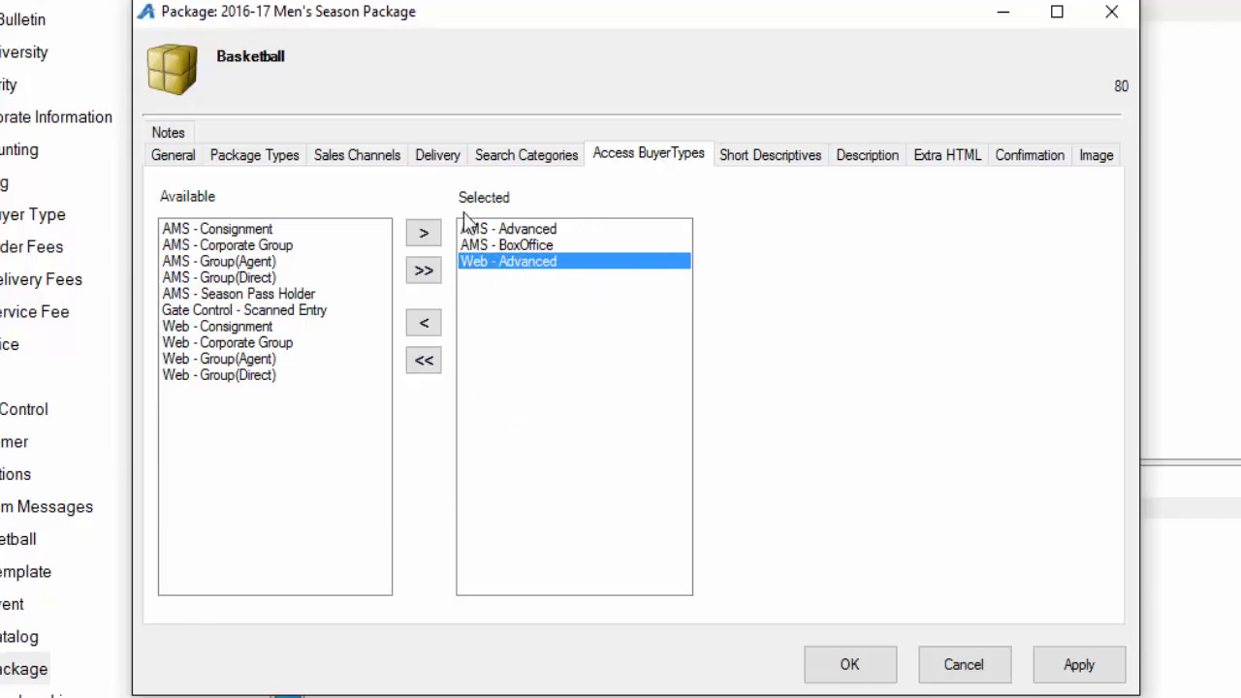
left_click(1080, 665)
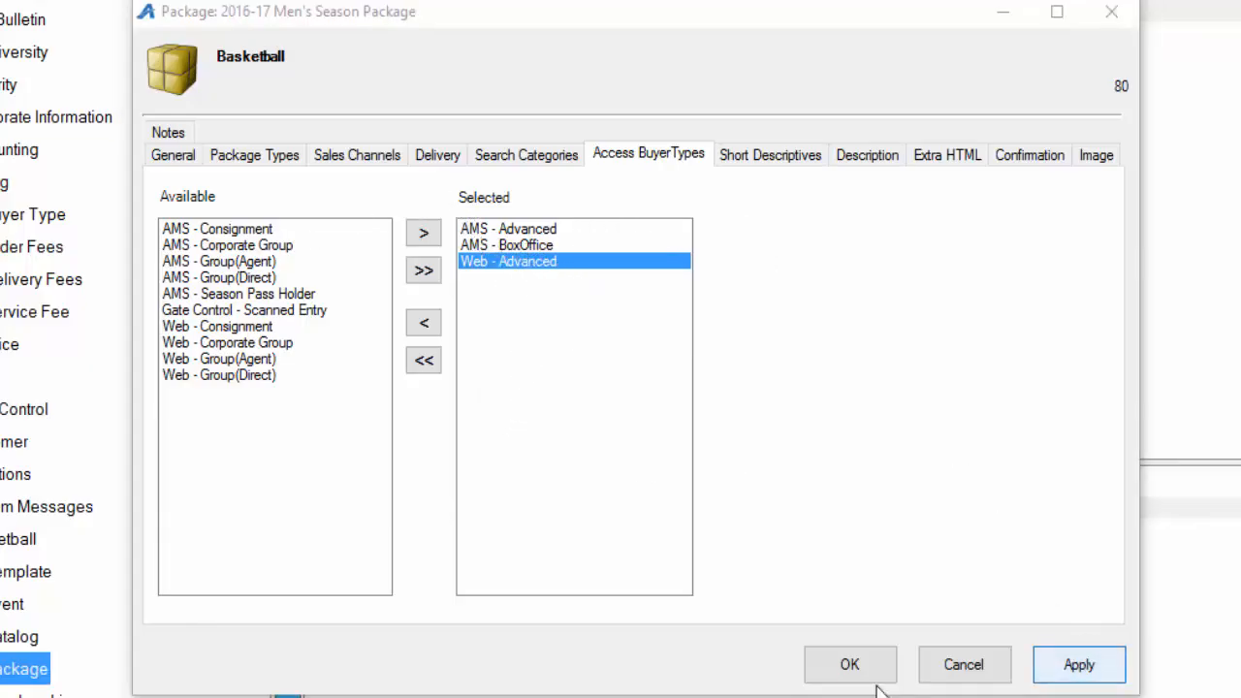
left_click(1004, 664)
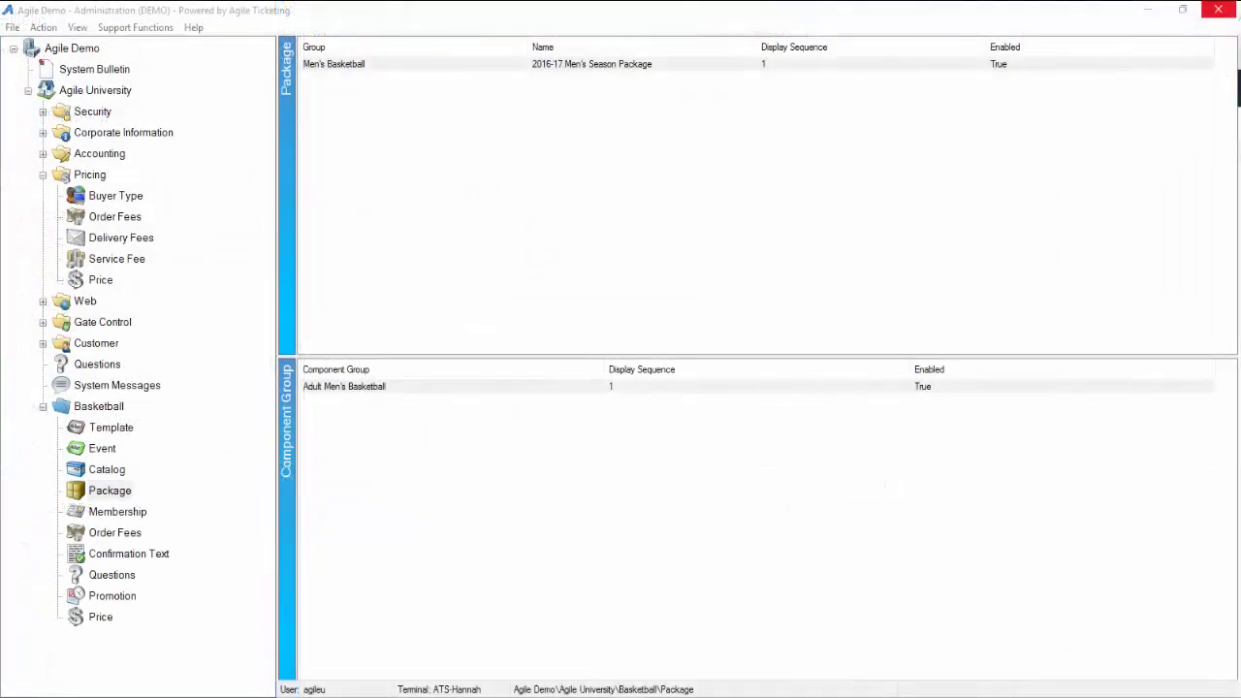